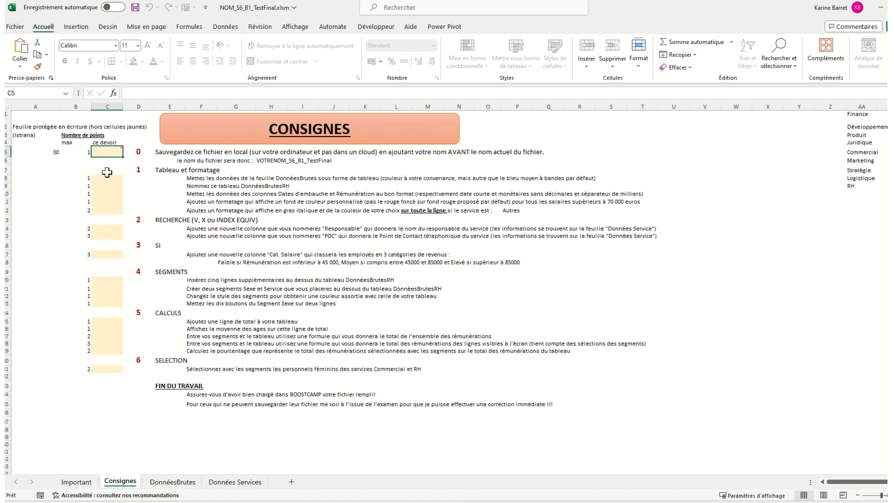
Step: Save a copy of the workbook in the Bachelor-1-contenu folder, replacing NOM in the file name with the user's surname
mouse_move(106, 151)
left_click(15, 27)
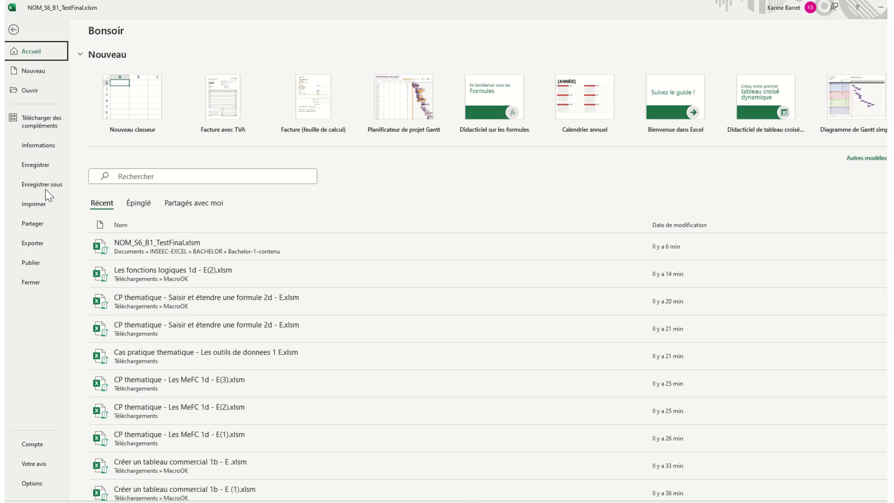
left_click(45, 188)
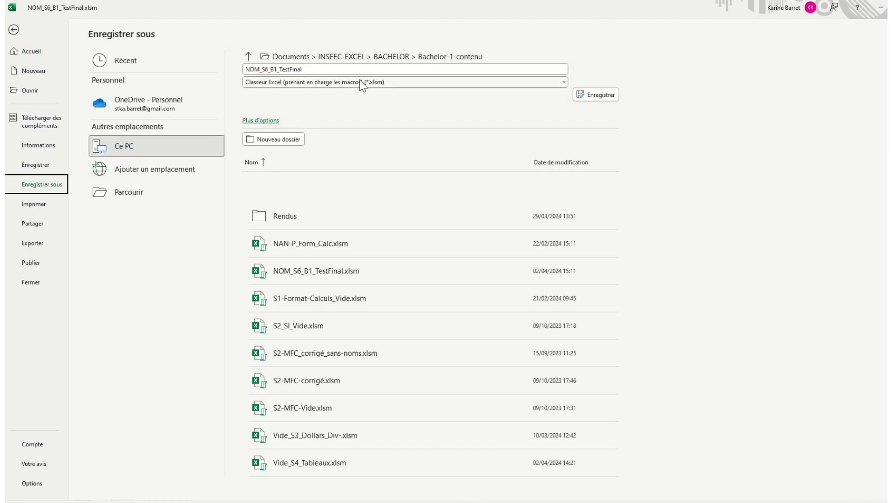
left_click(260, 72)
left_click(260, 72)
key("BackSpace")
key("BackSpace")
key("BackSpace")
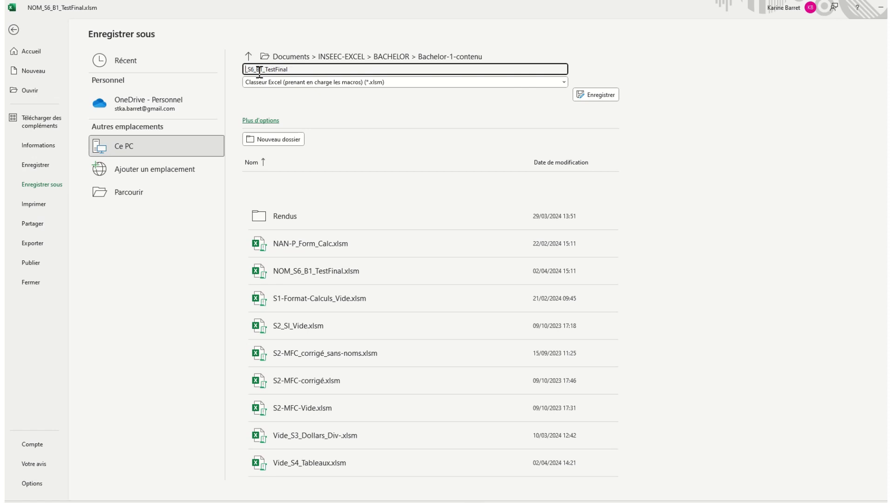
type("BARRET")
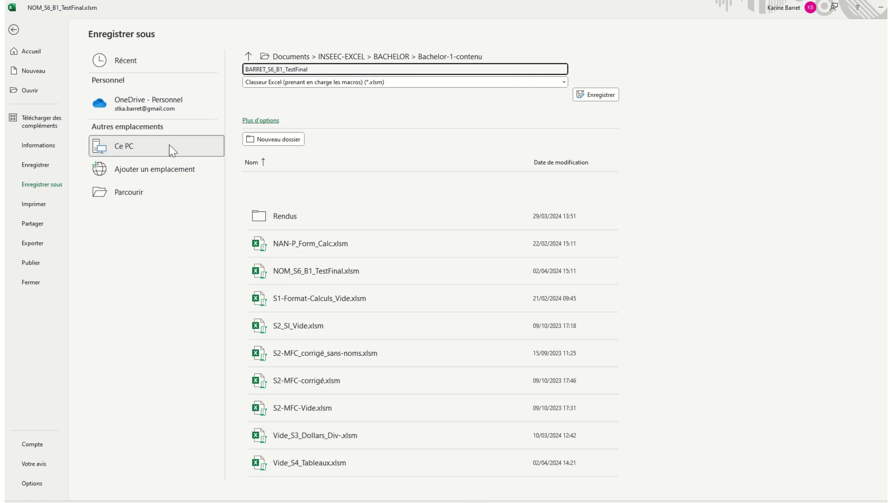
left_click(136, 196)
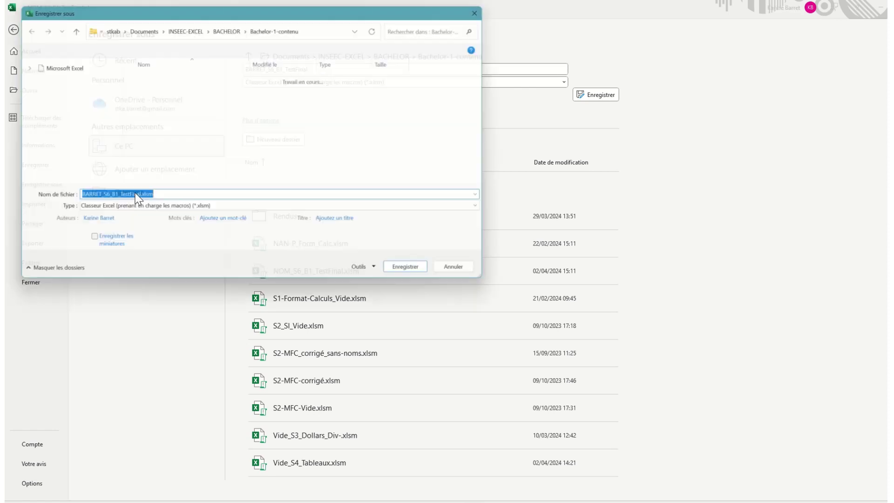
scroll(70, 147, "down", 2)
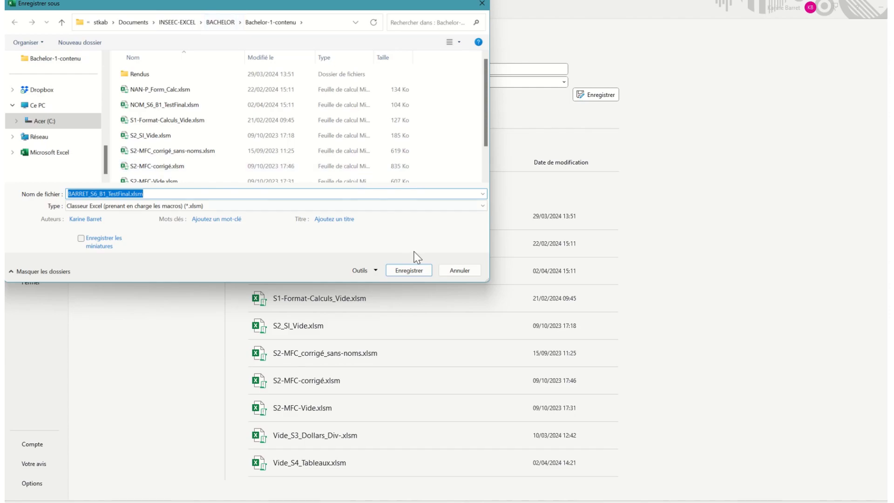
left_click(414, 271)
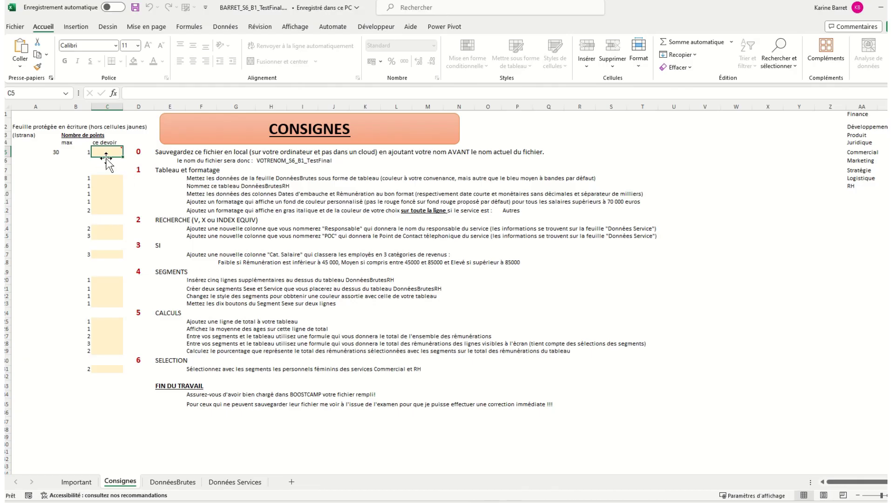
Step: Enter 1 in cell C5 of the Consignes sheet as the score for the save task
type("1")
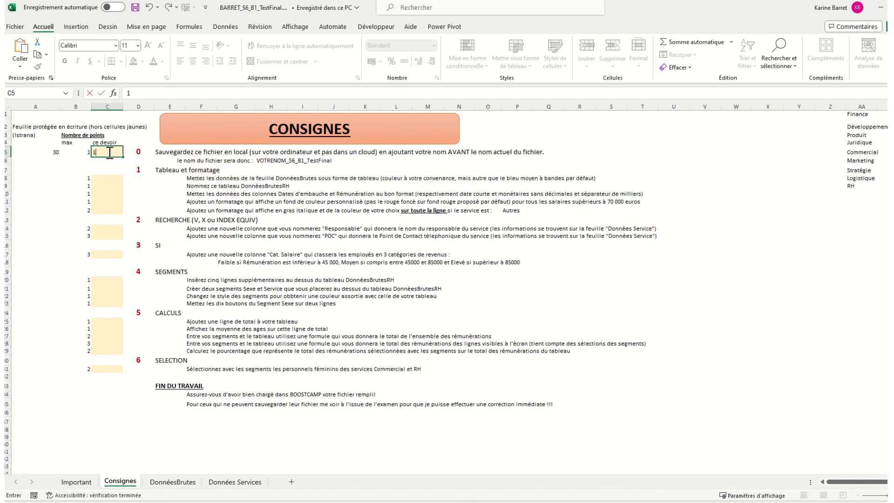
key("Return")
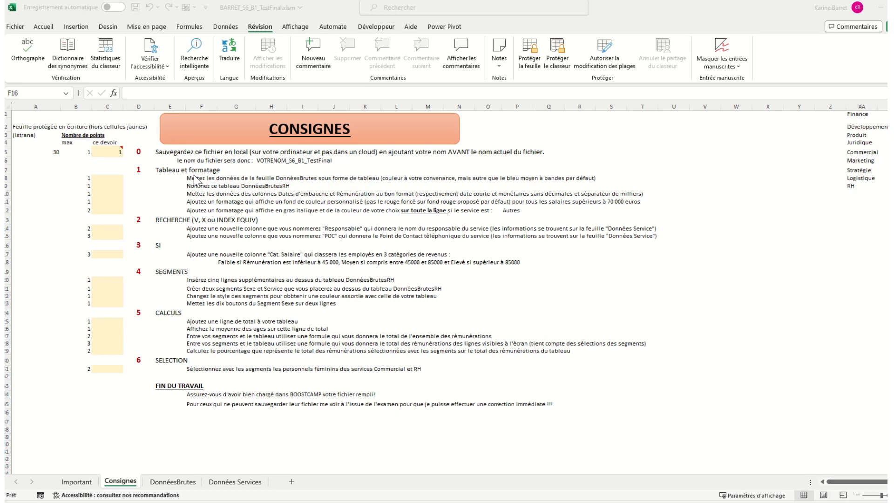
Step: Format the data range B4:G72 on the DonnéesBrutes sheet as a table with headers, using the green medium banded style
left_click(170, 478)
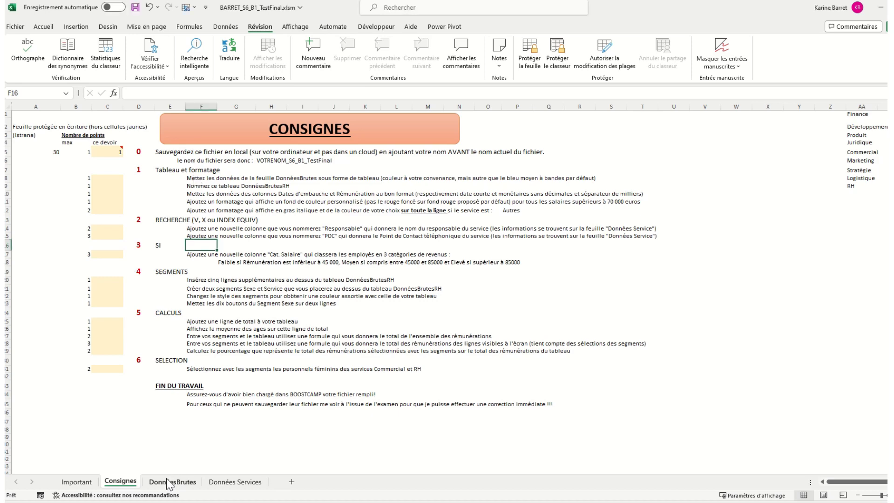
left_click(165, 478)
left_click(135, 309)
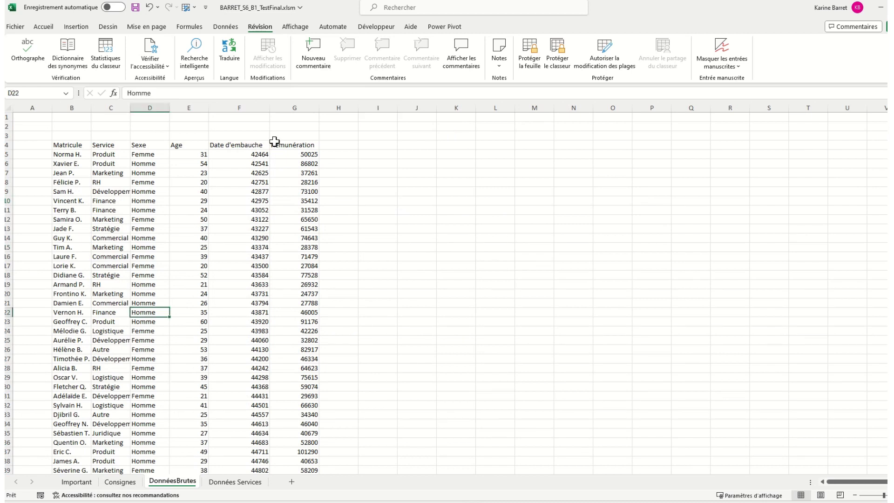
left_click(88, 28)
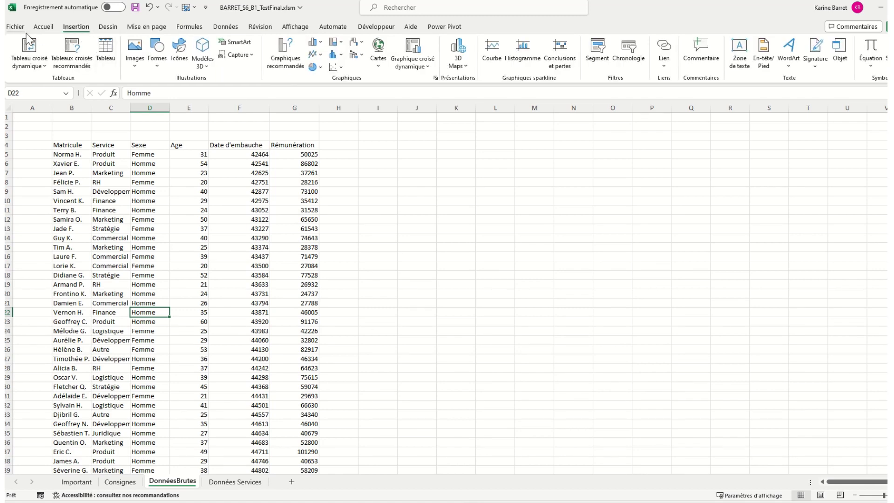
left_click(42, 28)
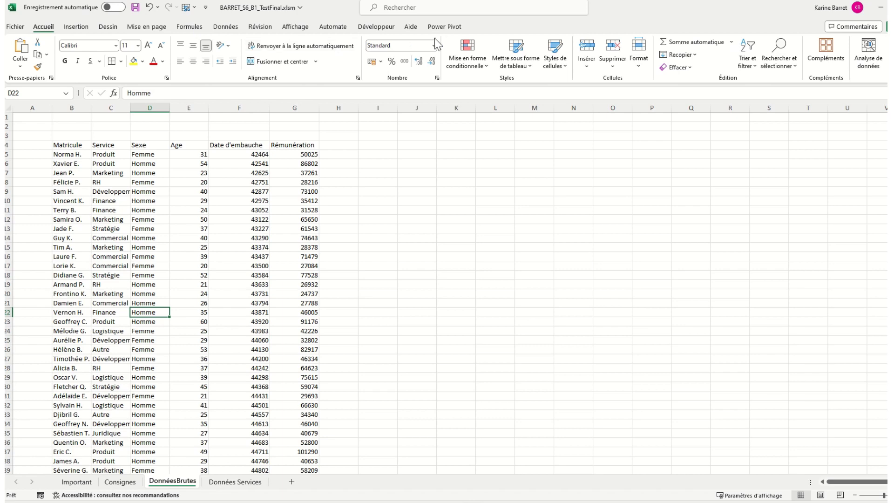
left_click(531, 62)
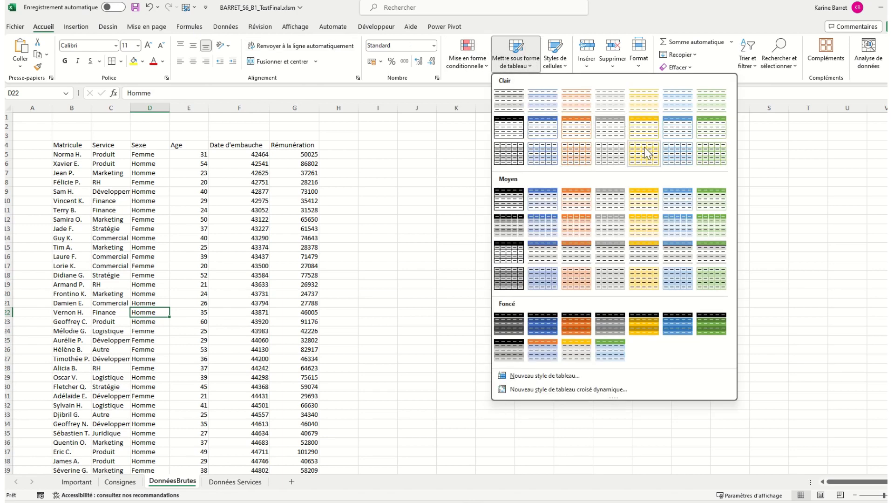
left_click(708, 194)
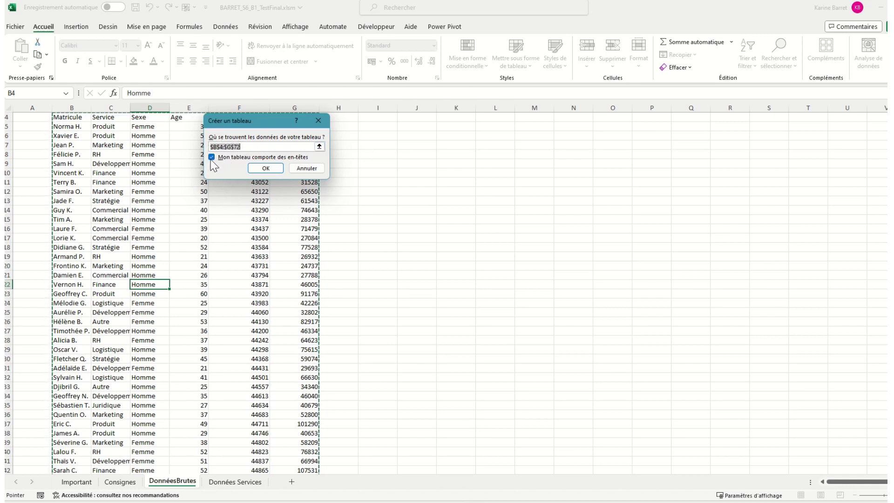
left_click(266, 168)
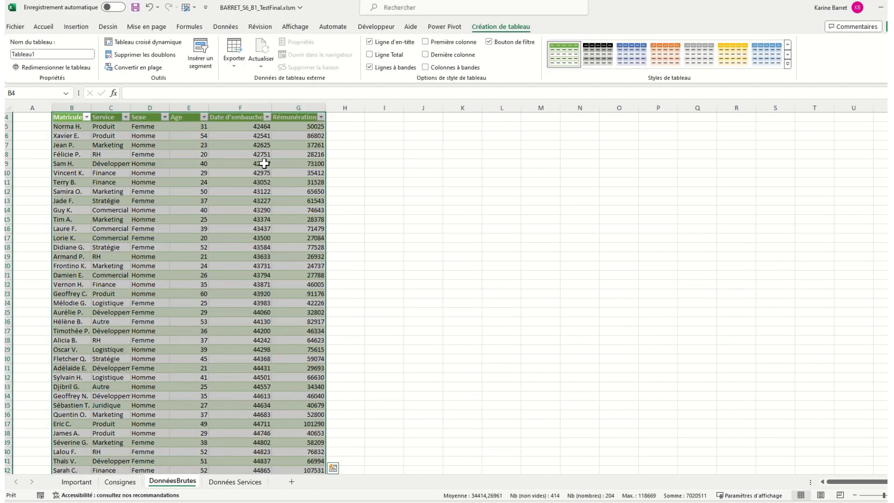
Step: Rename the new table DonnéesBrutesRH
scroll(264, 163, "up", 1)
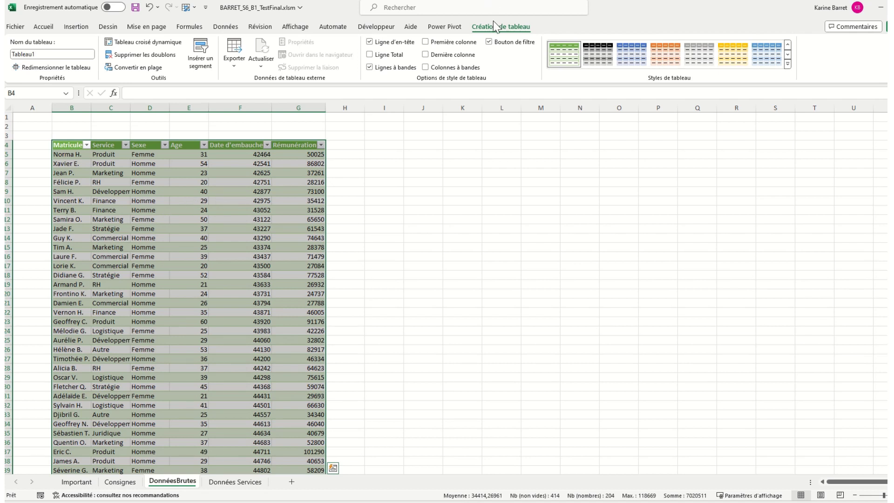
left_click(41, 55)
left_click(41, 55)
left_click(47, 41)
left_click(46, 54)
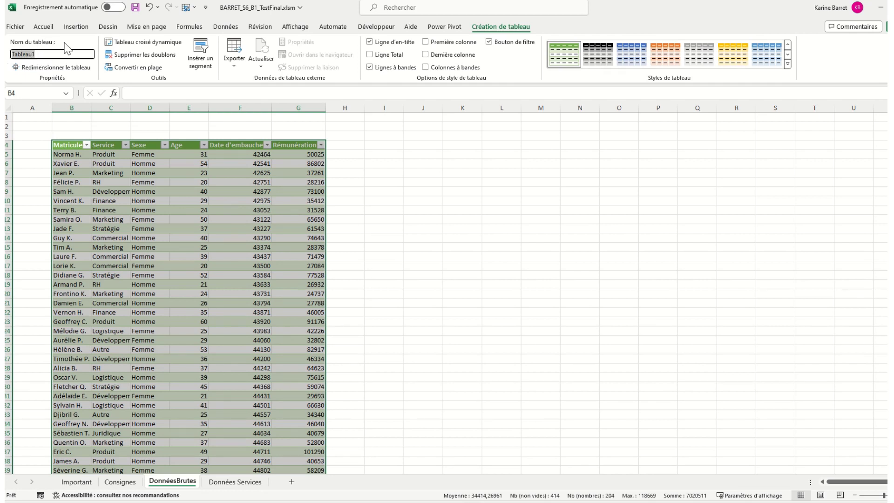
type("DonnéesBrutesRH")
key("Return")
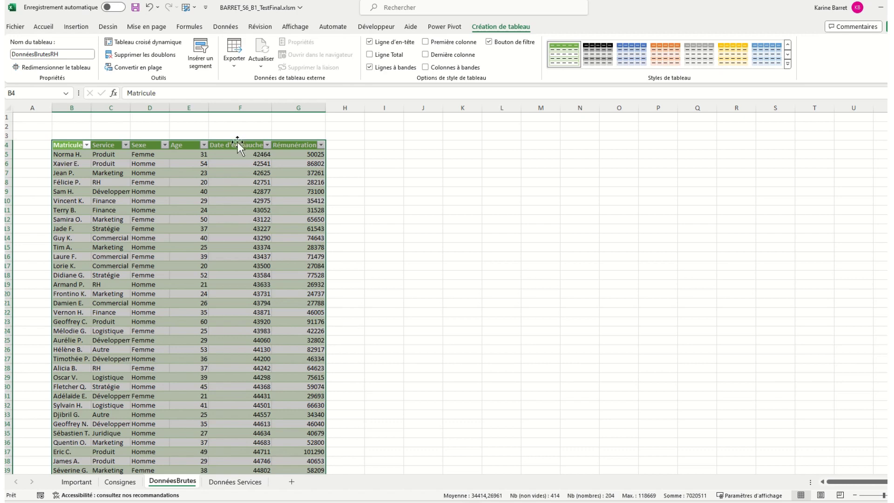
Step: Apply the short date format (Date courte) to the table's Date d'embauche column
scroll(238, 142, "up", 3, "ctrl")
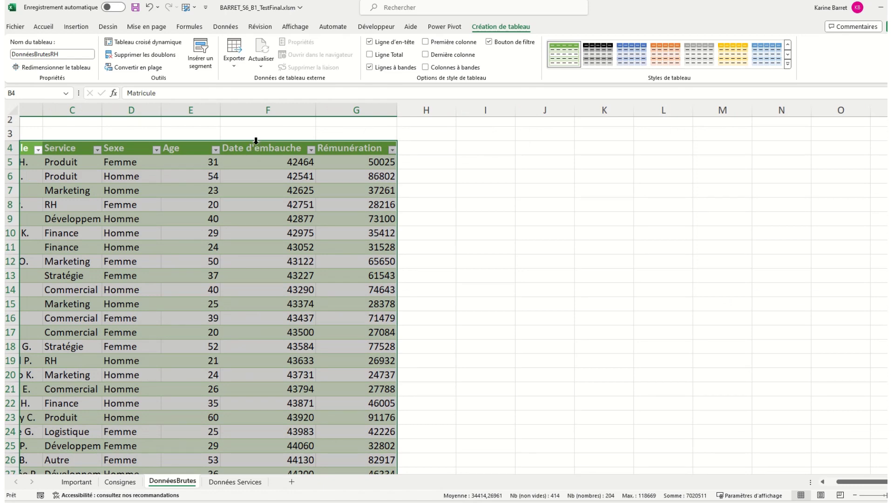
left_click(255, 141)
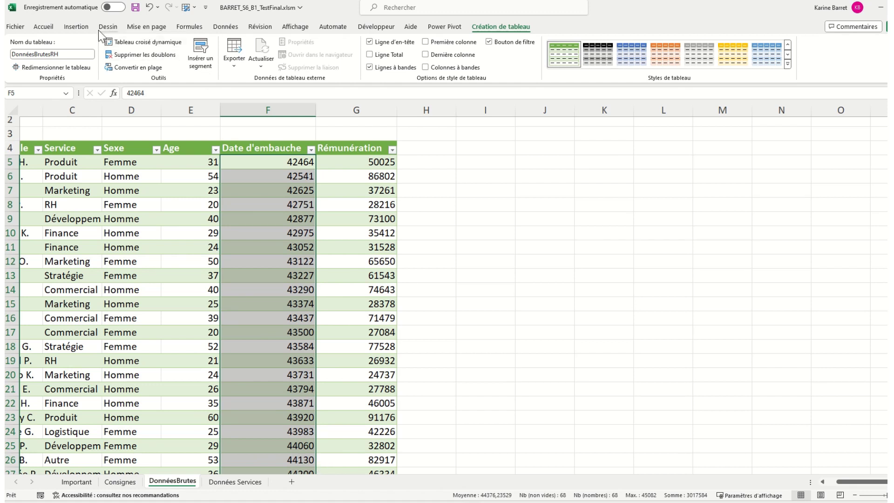
left_click(47, 27)
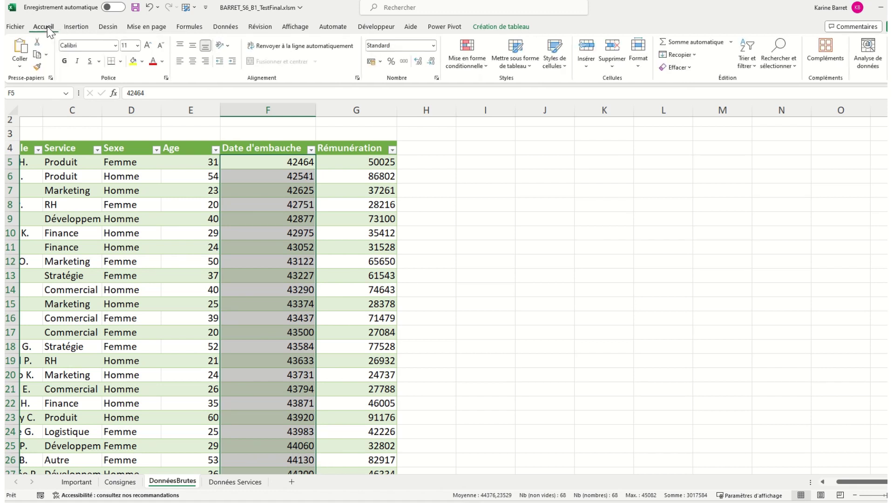
left_click(434, 45)
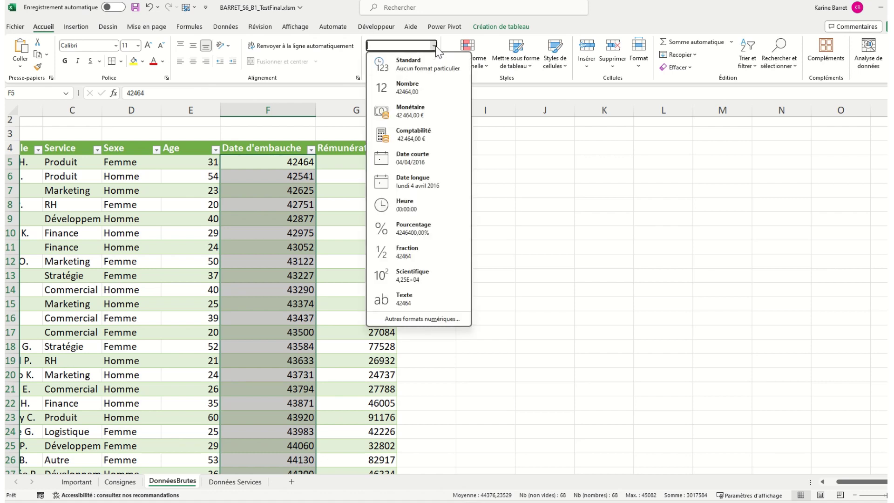
left_click(413, 158)
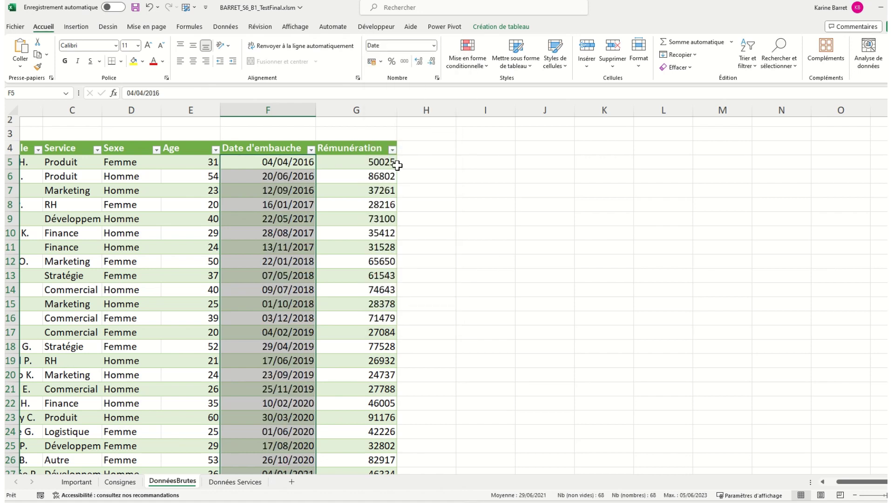
Step: Apply the currency format (Monétaire) with no decimals to the table's Rémunération column
left_click(354, 140)
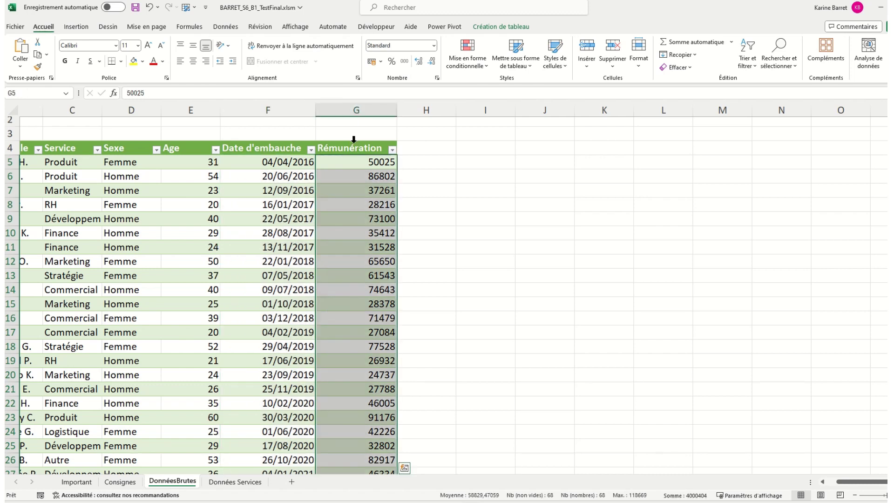
left_click(434, 46)
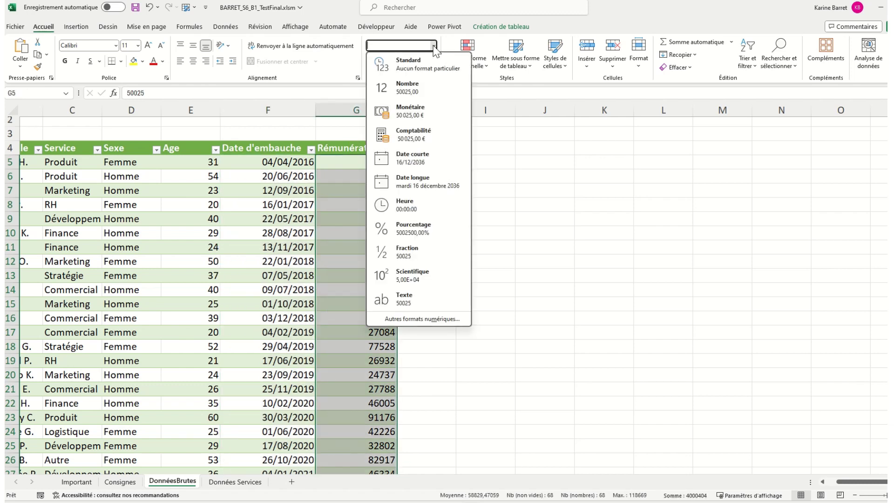
left_click(410, 114)
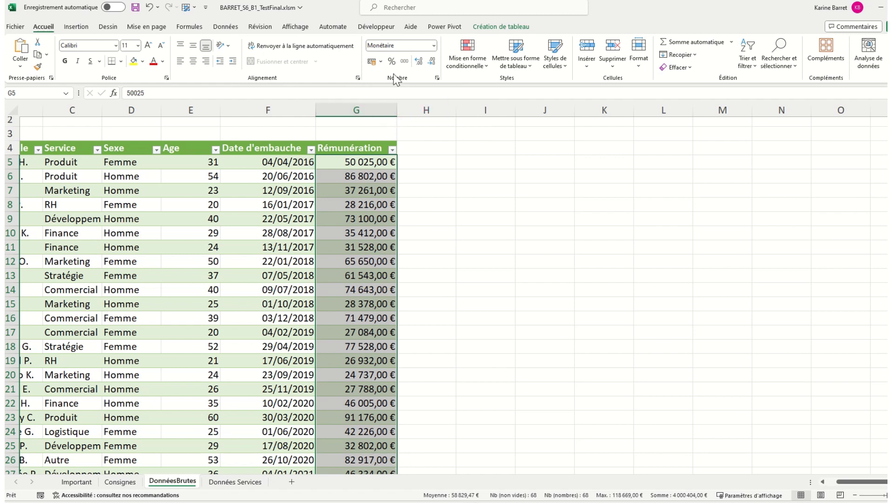
left_click(432, 62)
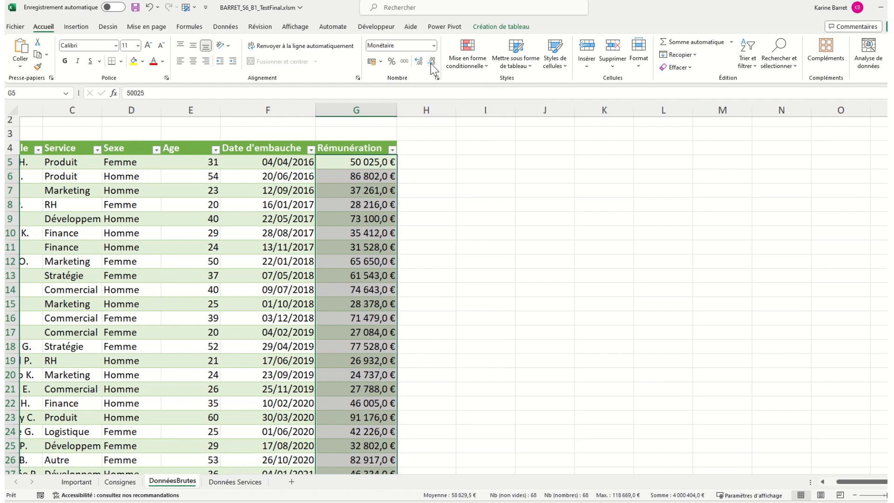
left_click(432, 62)
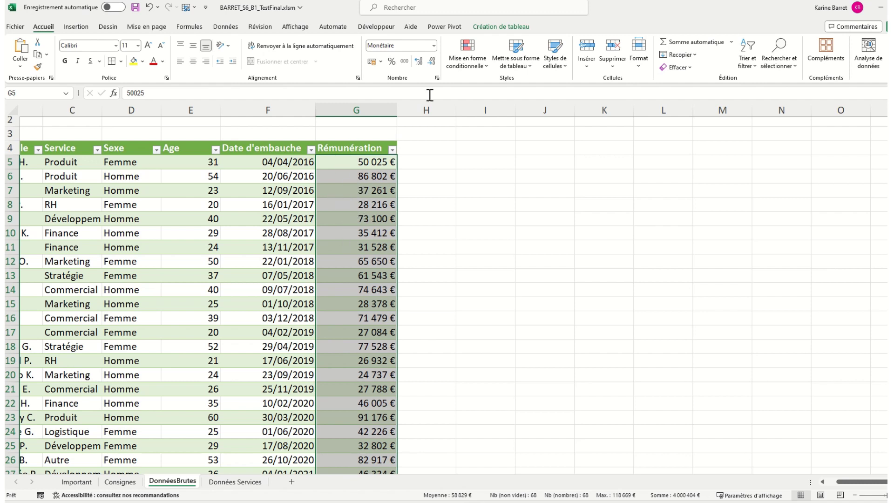
Step: Highlight Rémunération values greater than 70000 with a conditional formatting rule using a custom solid gold fill
left_click(470, 60)
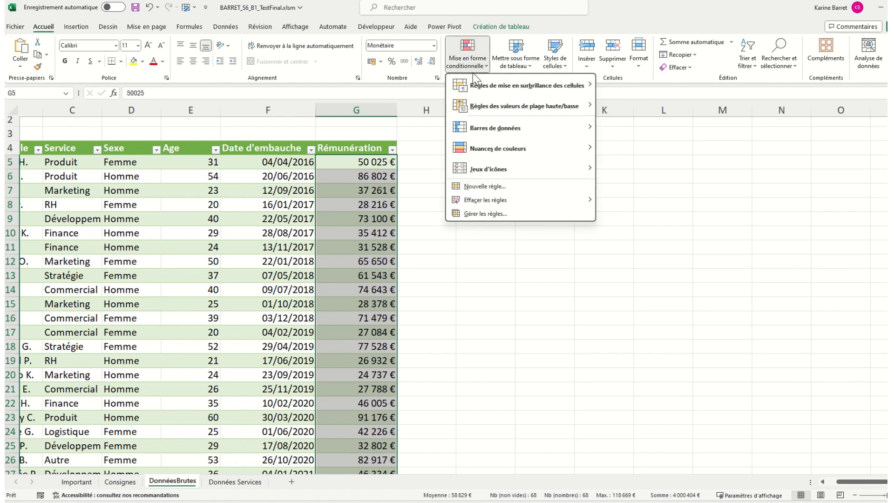
mouse_move(493, 83)
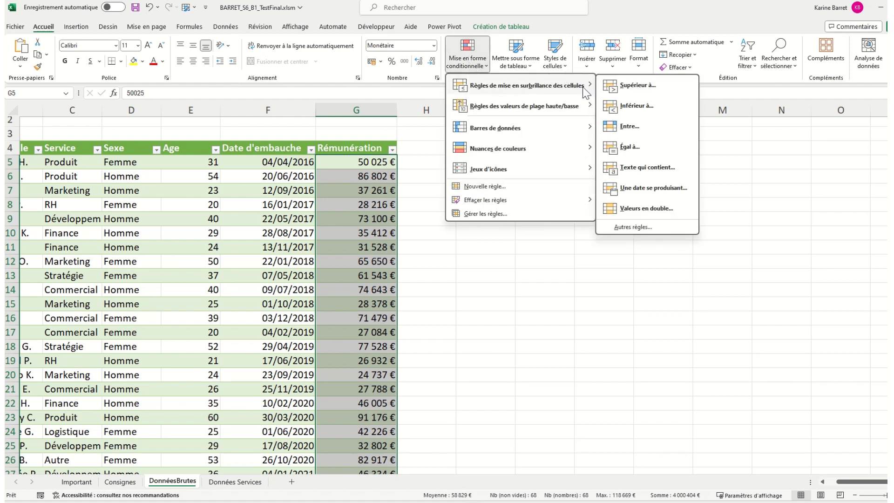
left_click(628, 84)
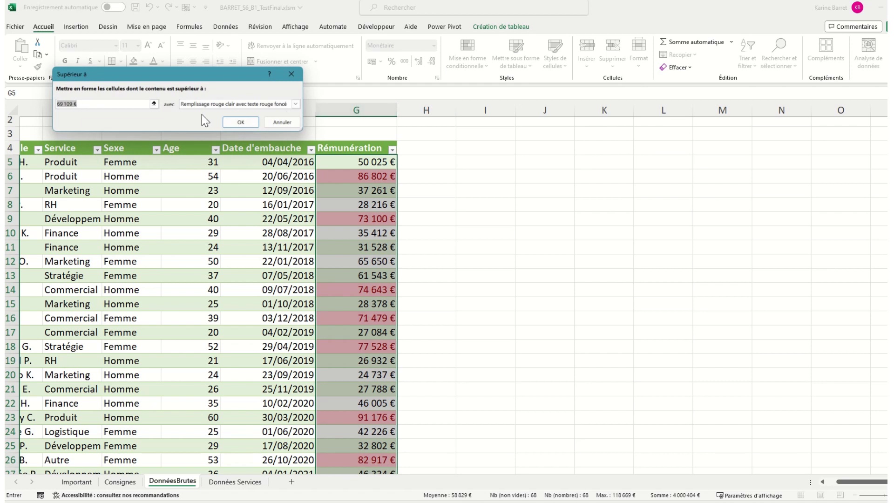
type("70000")
left_click(295, 103)
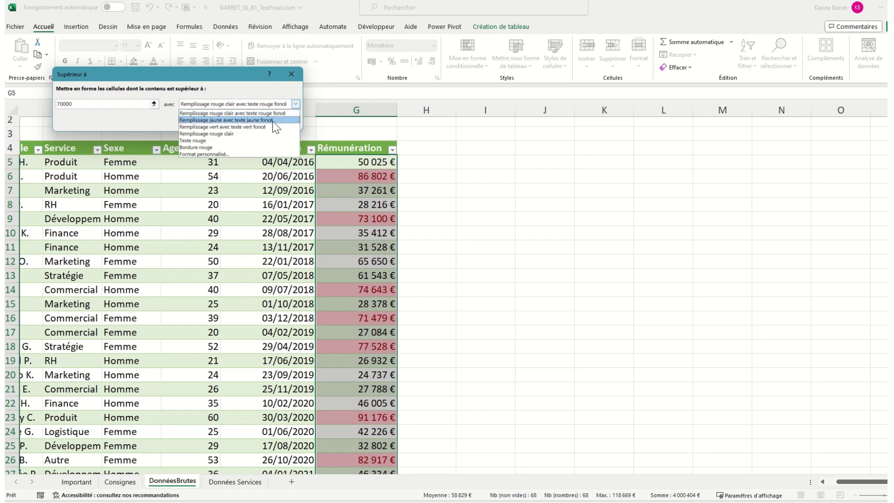
left_click(213, 154)
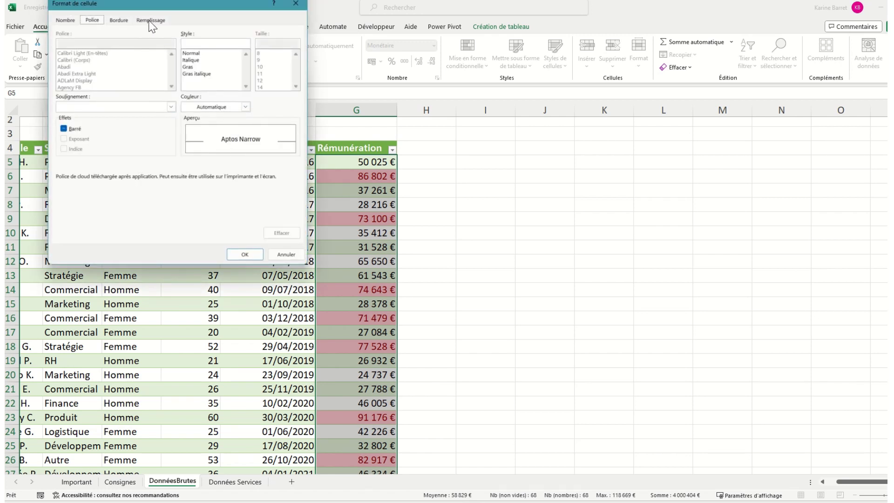
left_click(150, 21)
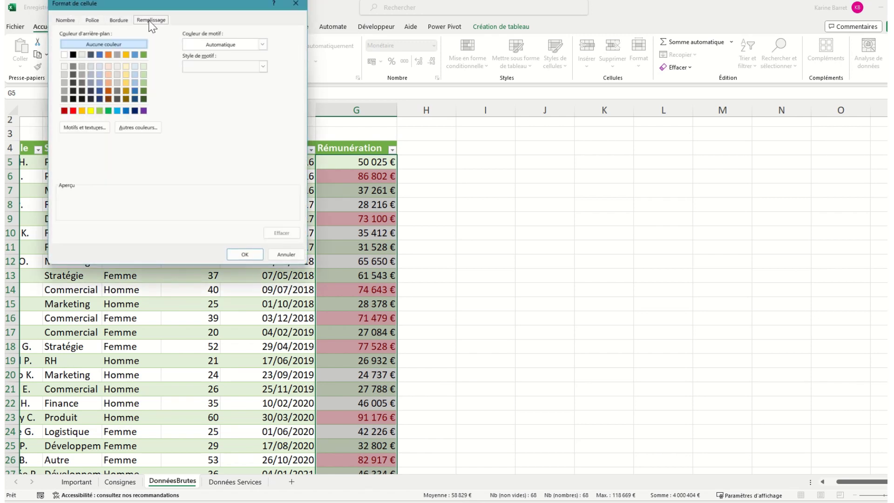
left_click(126, 54)
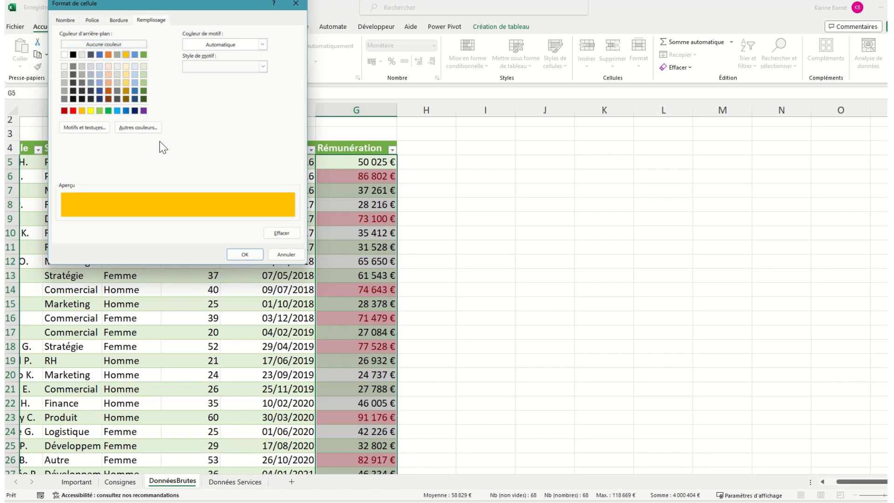
left_click(250, 254)
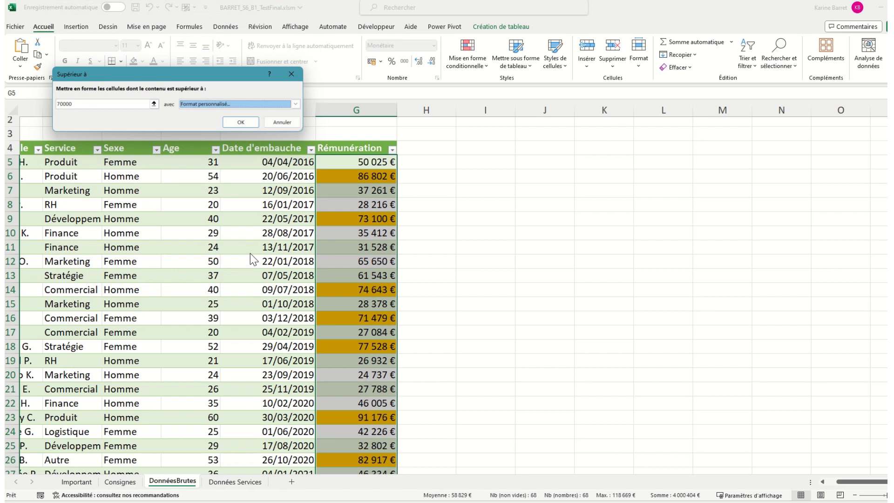
left_click(240, 122)
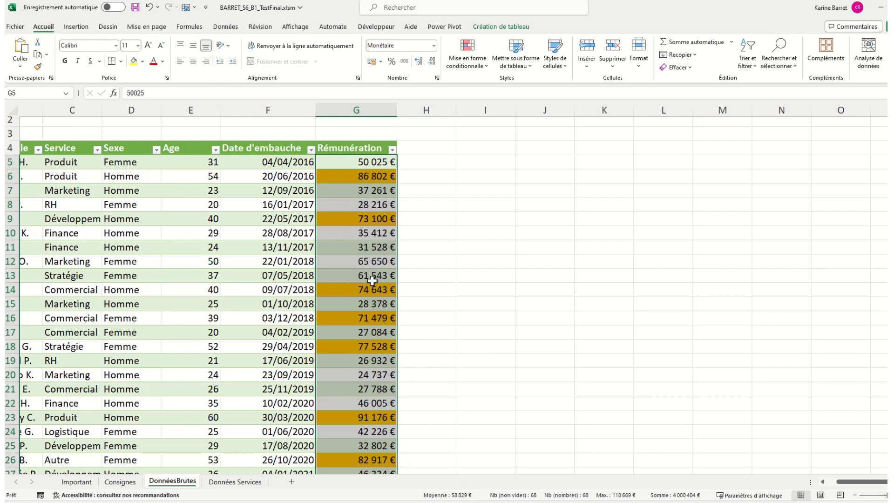
left_click(341, 194)
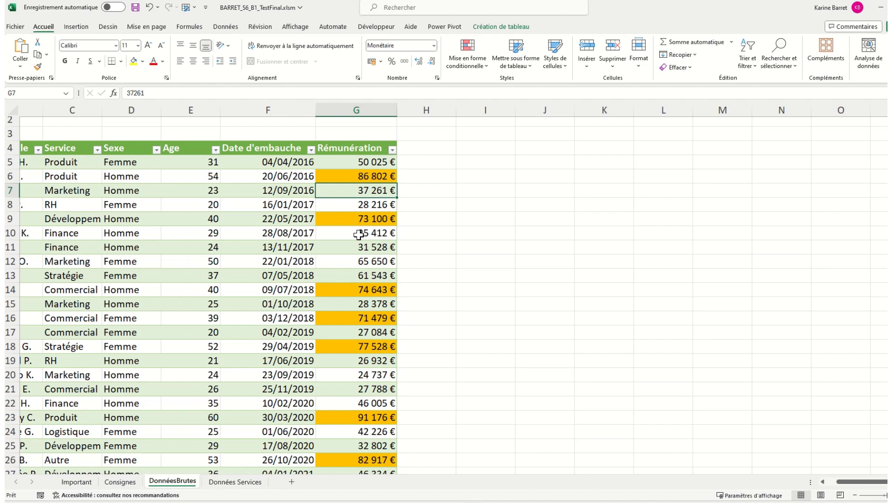
Step: Start a new conditional formatting rule for all the table's data rows, using the formula-based rule type
scroll(358, 234, "left", 2)
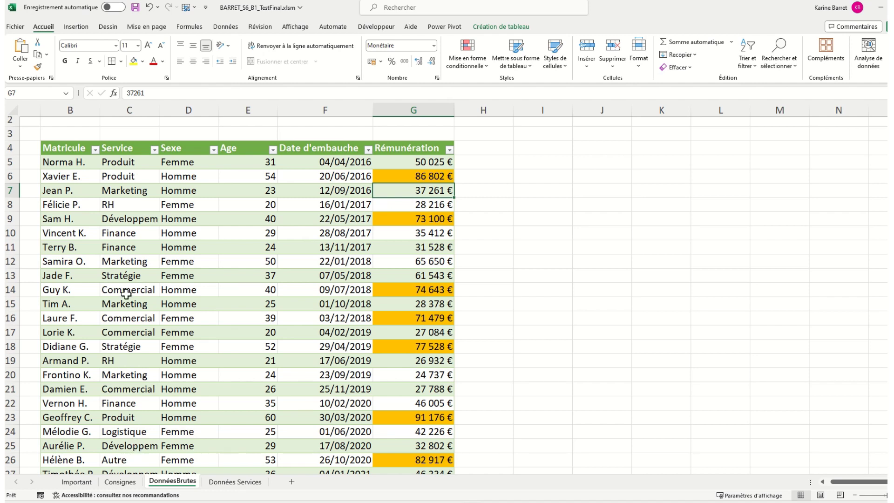
left_click(44, 140)
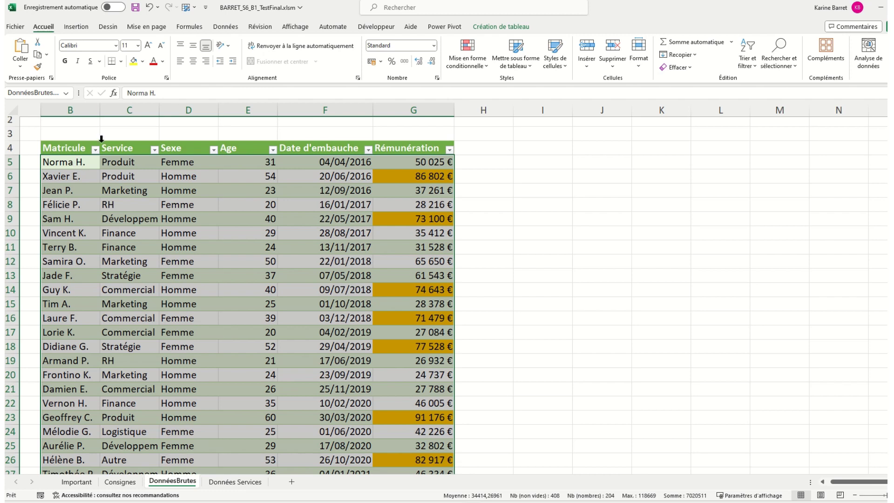
left_click(472, 62)
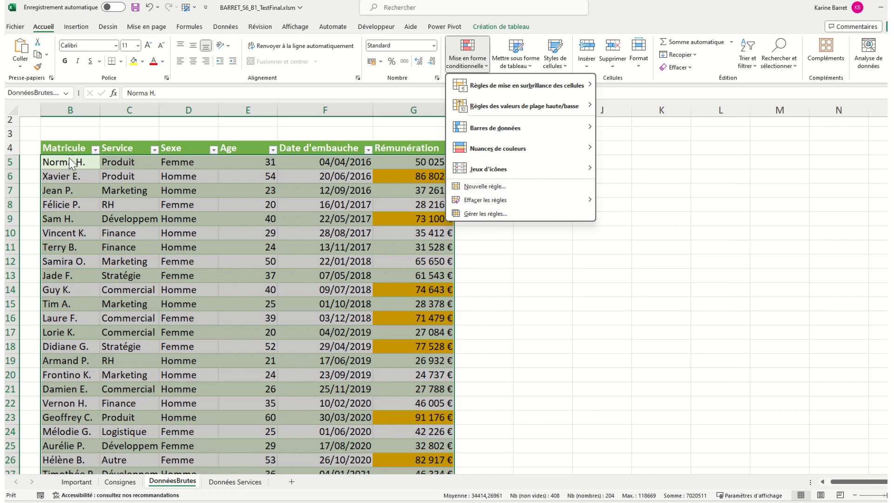
left_click(484, 187)
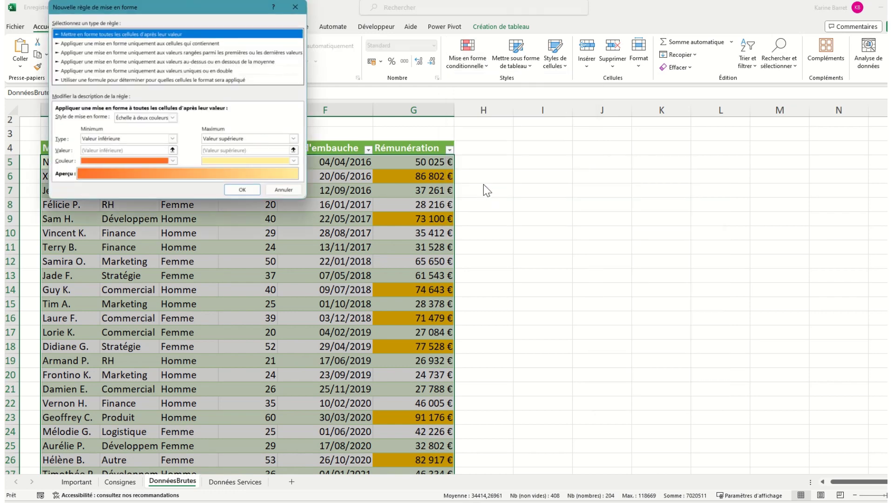
left_click(166, 80)
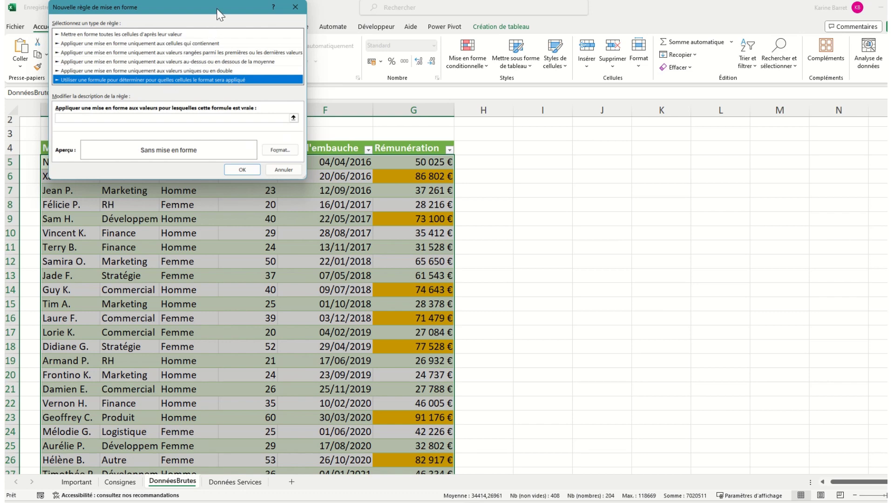
left_click_drag(217, 14, 532, 65)
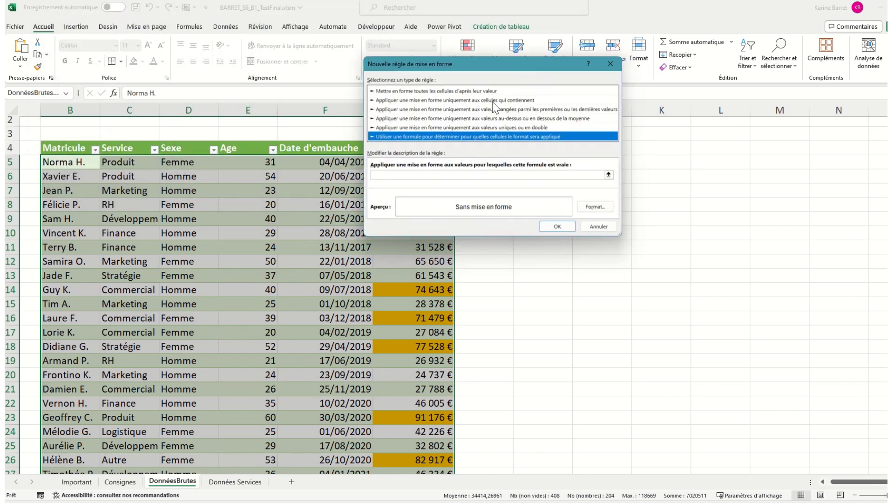
left_click(410, 177)
left_click(409, 177)
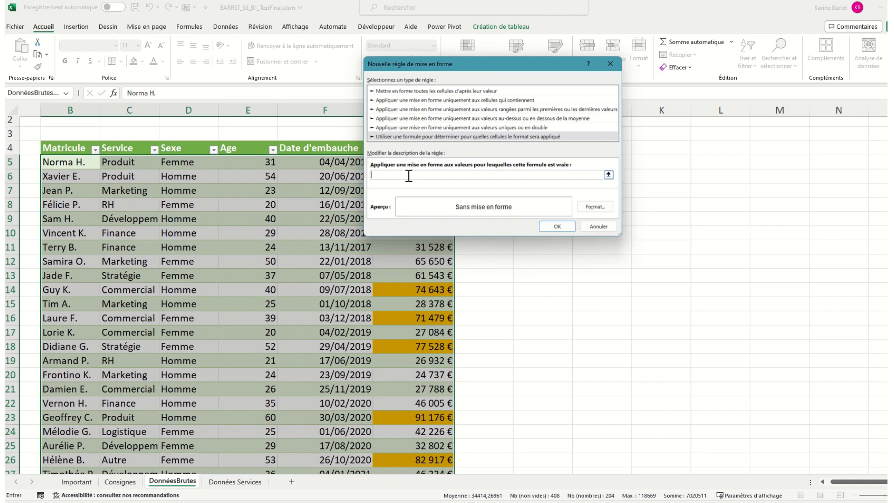
type("=")
type("C5")
type("=\"Au")
type("tre\"")
key("shift+Left")
key("shift+Left")
key("shift+Left")
key("shift+Left")
key("shift+Left")
key("shift+Left")
key("shift+Left")
key("shift+Right")
key("shift+Right")
key("shift+Right")
key("shift+Right")
key("shift+Left")
key("shift+Left")
key("shift+Left")
key("shift+Left")
key("shift+Left")
key("shift+Left")
key("shift+Left")
key("Left")
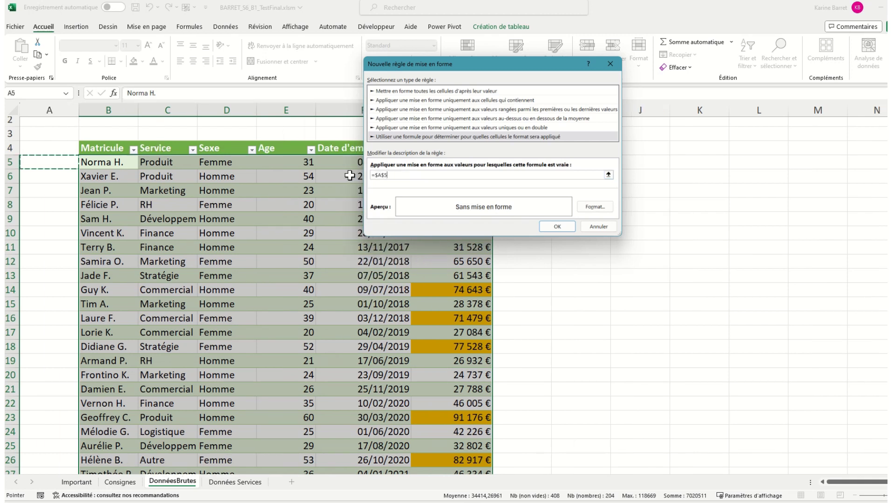
key("BackSpace")
key("BackSpace")
key("BackSpace")
key("BackSpace")
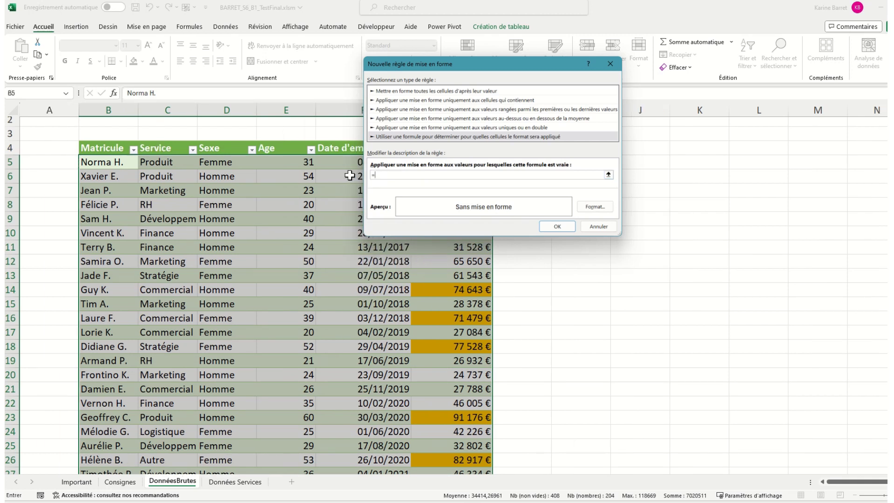
Step: Set the rule's formula to =$C5="Autre" with a bold italic (Gras italique) dark blue font, and apply the rule
type("$C5=\"Autre")
left_click(599, 206)
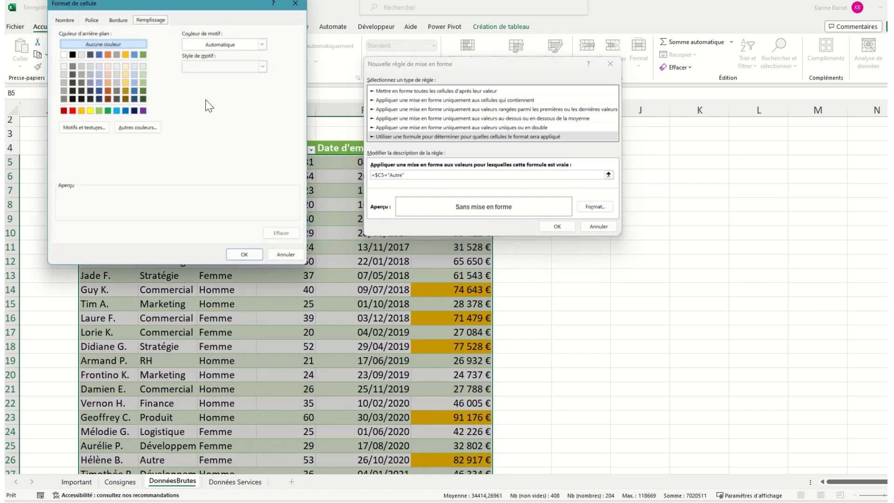
left_click(91, 21)
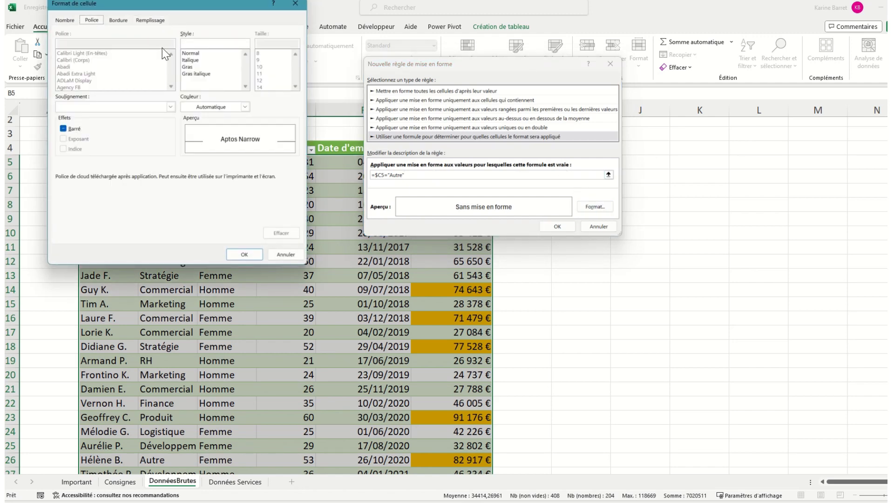
left_click(202, 73)
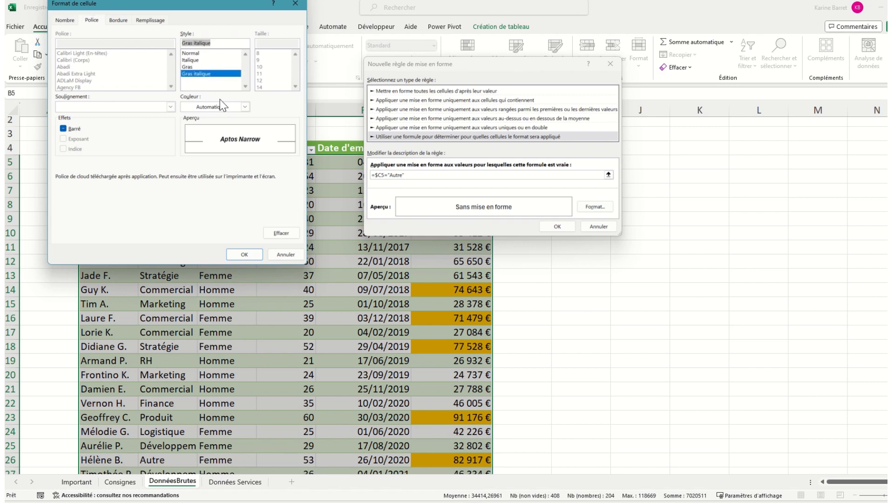
left_click(246, 108)
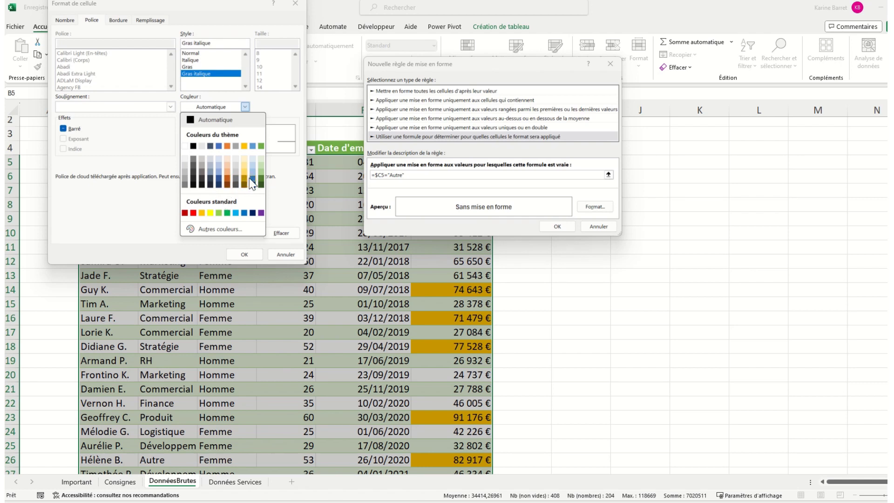
left_click(223, 181)
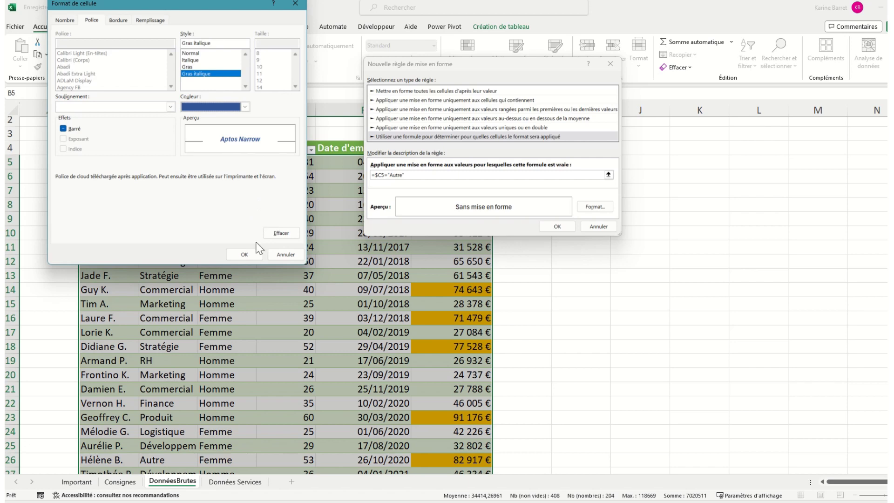
left_click(247, 255)
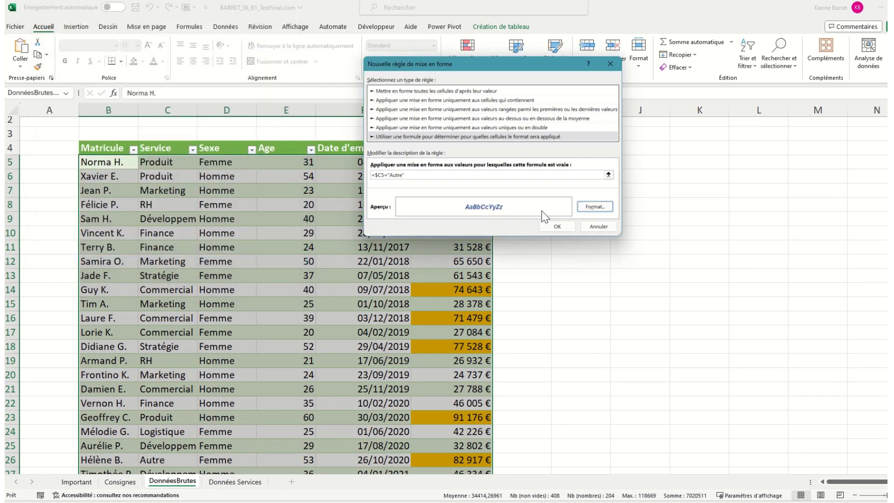
left_click(557, 226)
Step: Filter the Service column to show only the Autre rows and check their formatting
scroll(176, 338, "down", 3)
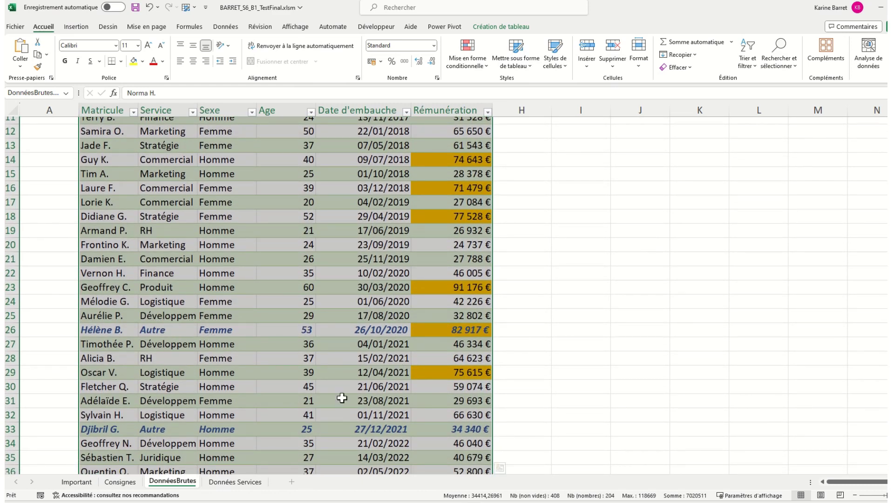
scroll(342, 398, "up", 3)
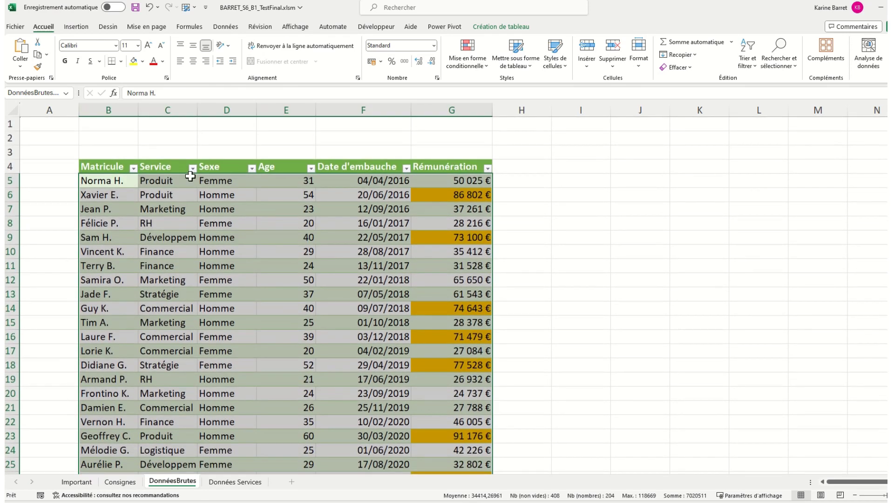
left_click(192, 168)
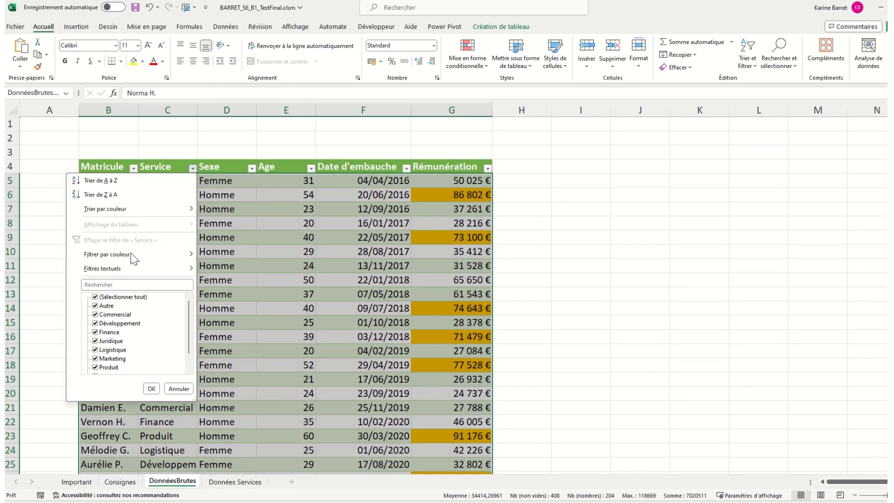
left_click(97, 298)
left_click(96, 306)
left_click(151, 388)
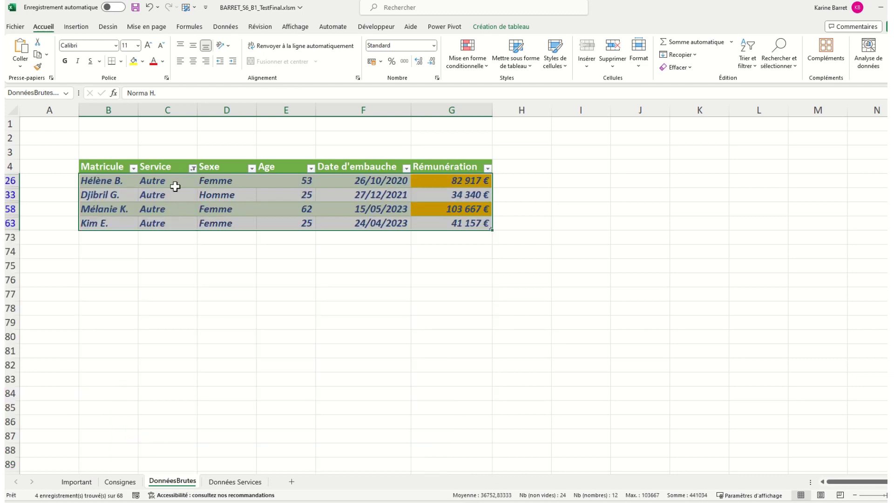
Step: Filter the Service column to show every service except Autre and look through the remaining rows
left_click(193, 166)
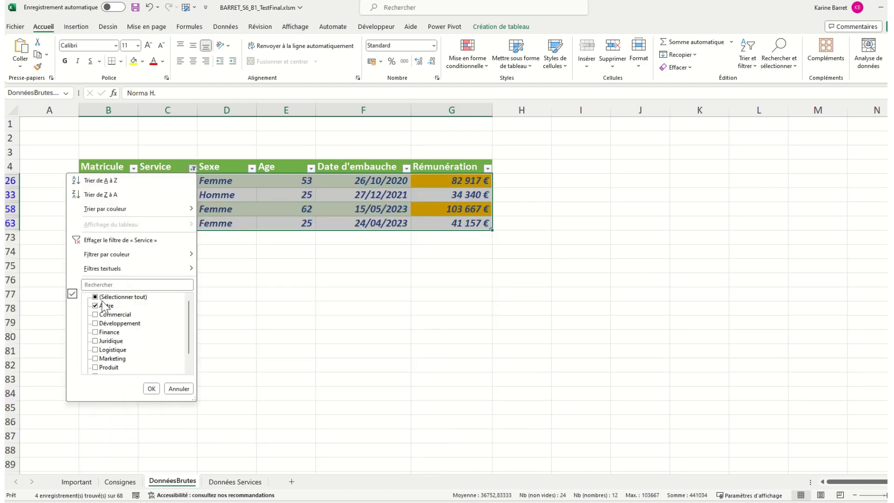
left_click(96, 298)
left_click(95, 297)
left_click(95, 306)
left_click(152, 388)
scroll(265, 305, "down", 20)
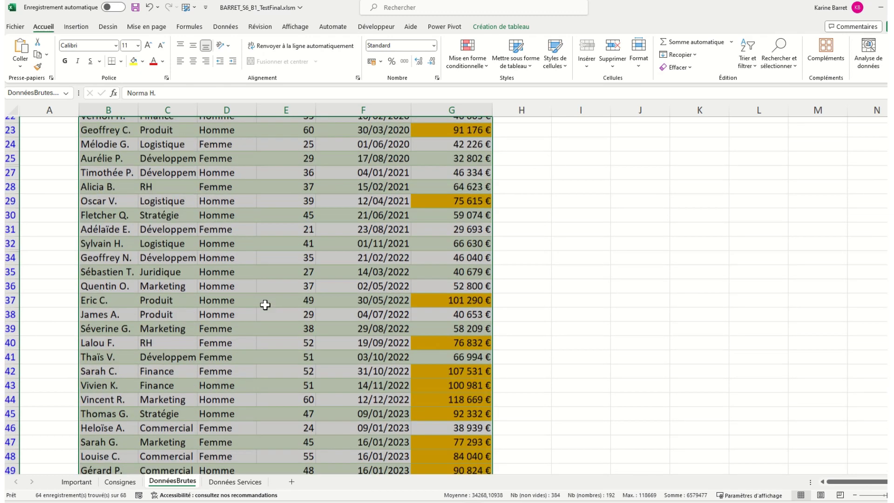
scroll(265, 305, "up", 20)
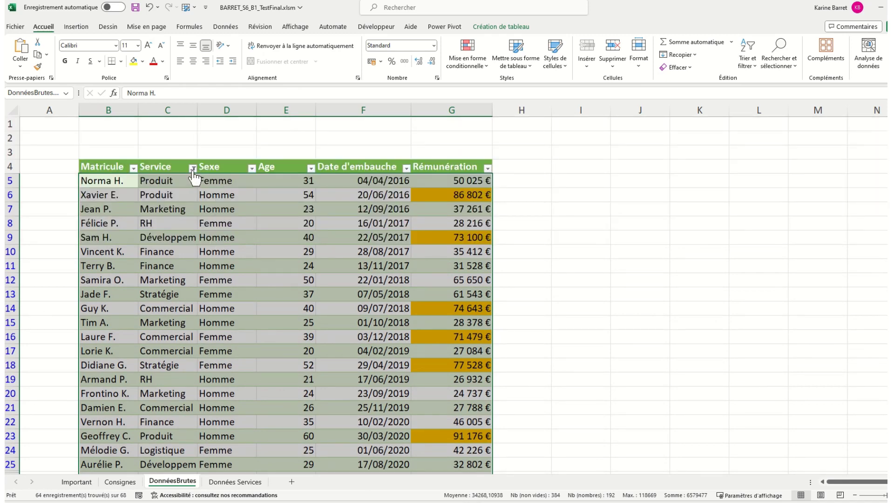
Step: Include Autre again in the Service filter so all of the table's rows are displayed
left_click(192, 168)
left_click(103, 306)
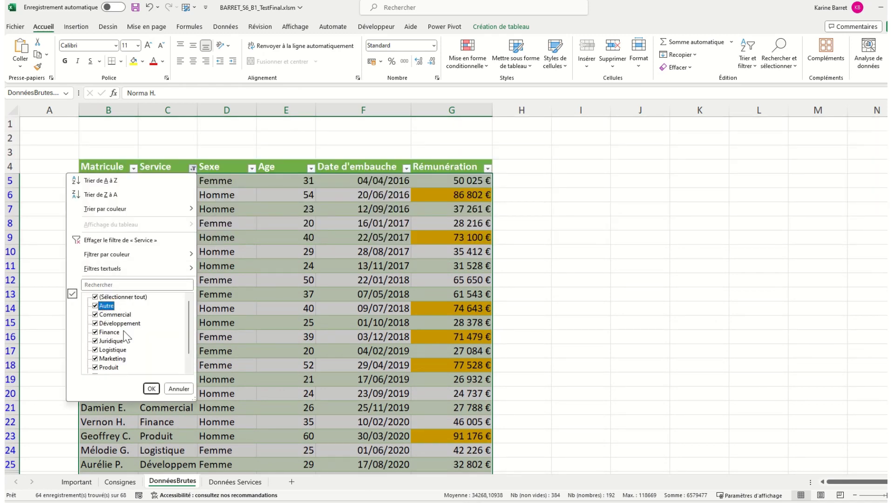
left_click(152, 388)
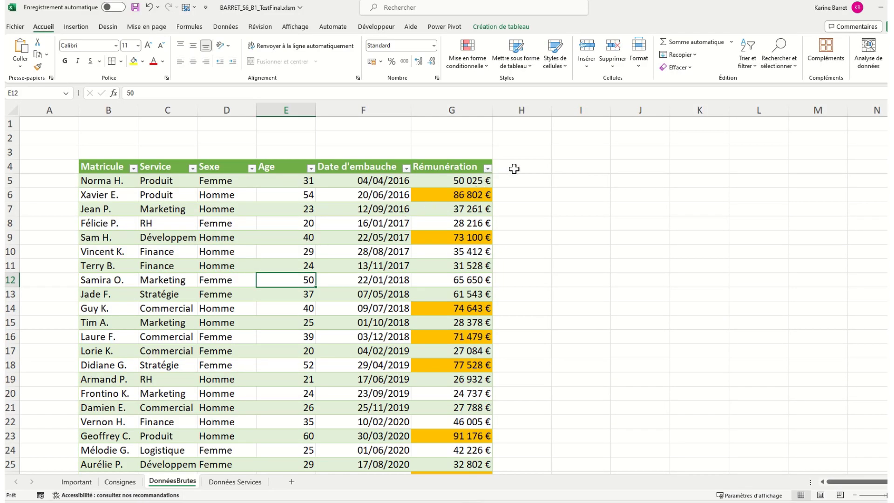
Step: Add a new column headed Responsable in H4, directly after the Rémunération column
left_click(514, 168)
type("R")
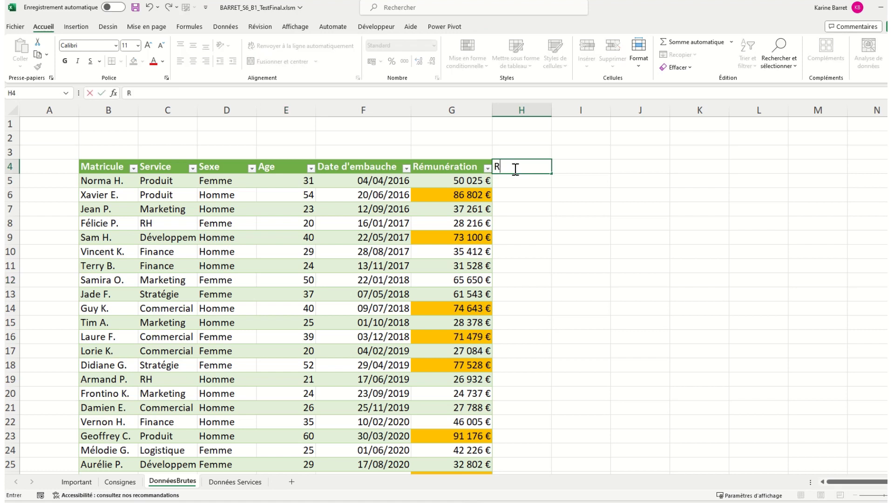
type("esponsabe")
key("BackSpace")
type("le")
key("Return")
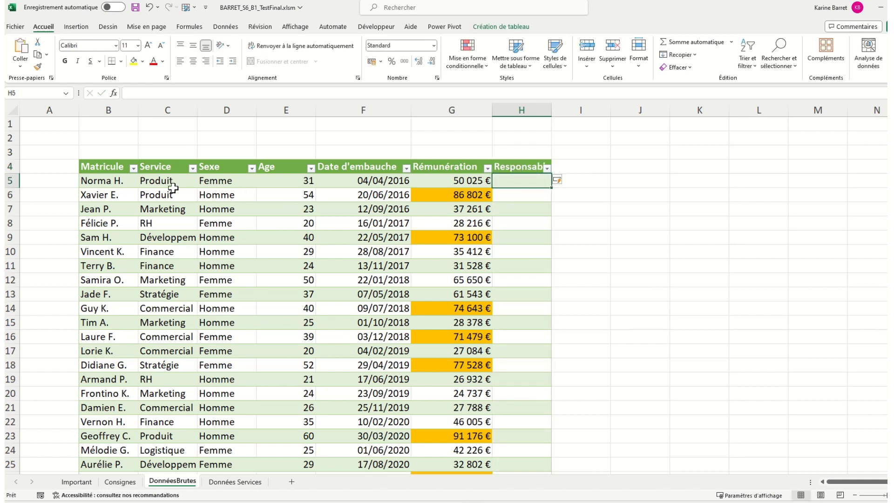
left_click(236, 482)
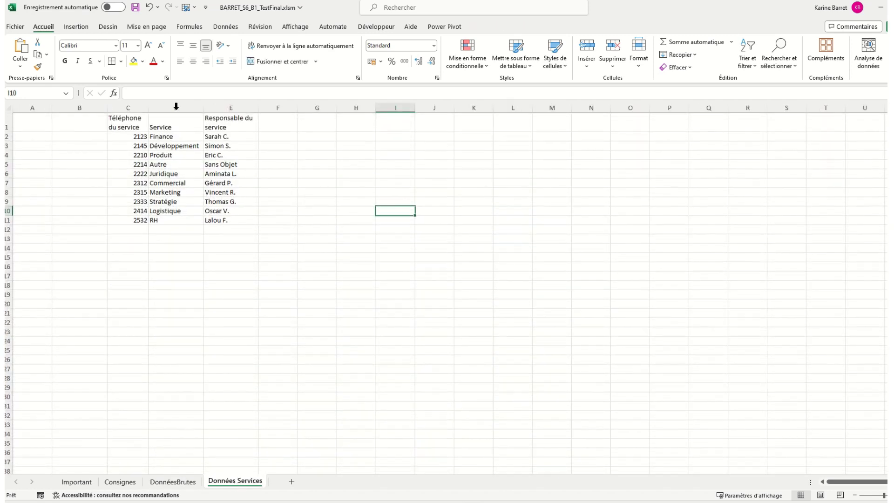
left_click(177, 482)
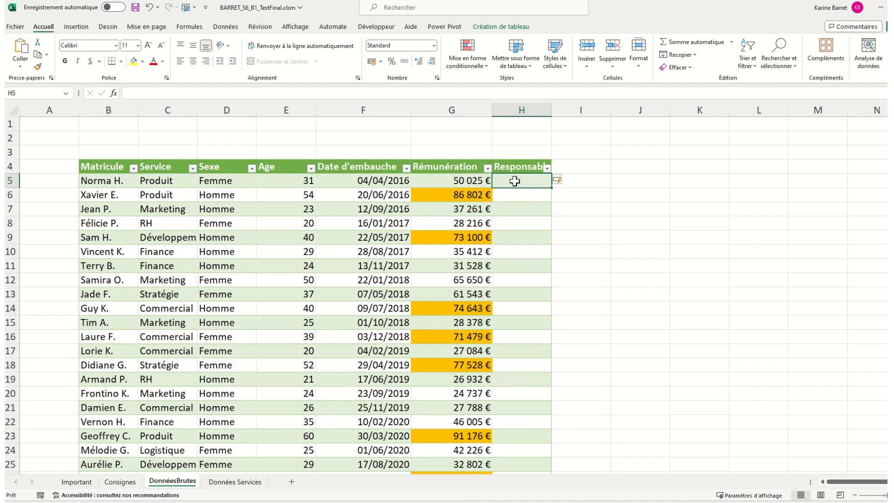
type("=rech")
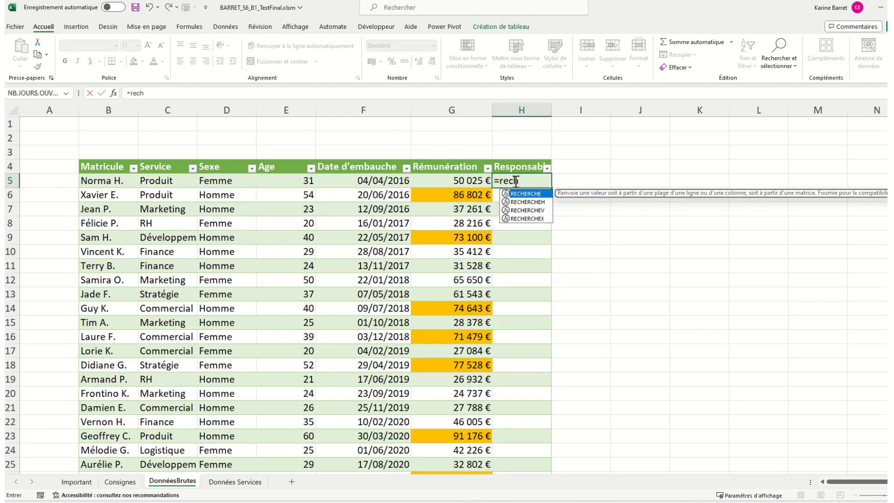
key("Down")
key("Down")
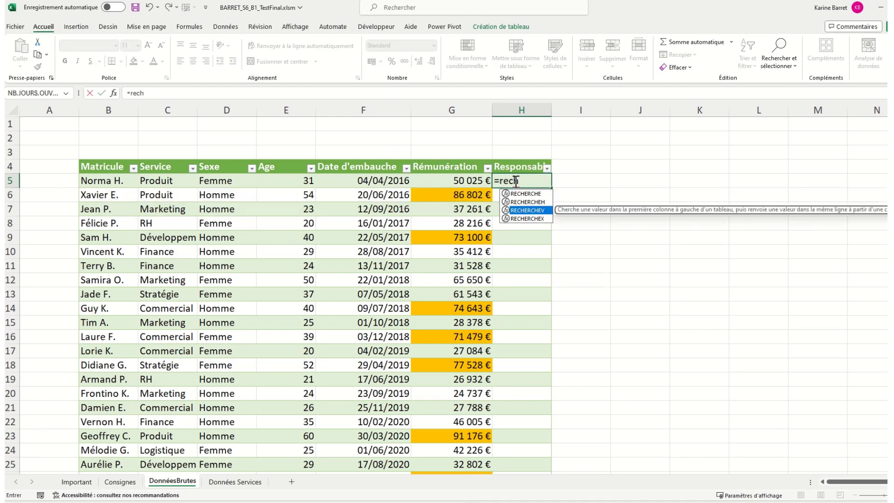
key("Tab")
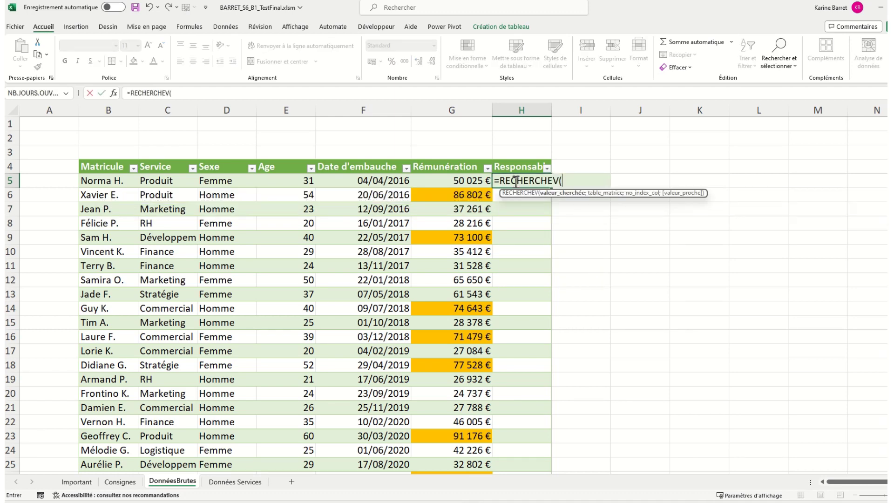
left_click(162, 182)
type(";")
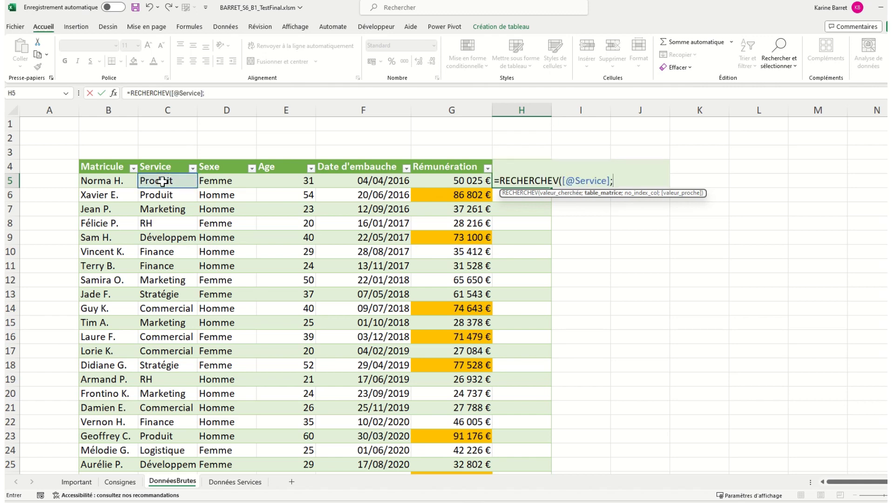
Step: Set the RECHERCHEV table array to the absolute range $D$1:$E$11 on the Données Services sheet
left_click(236, 482)
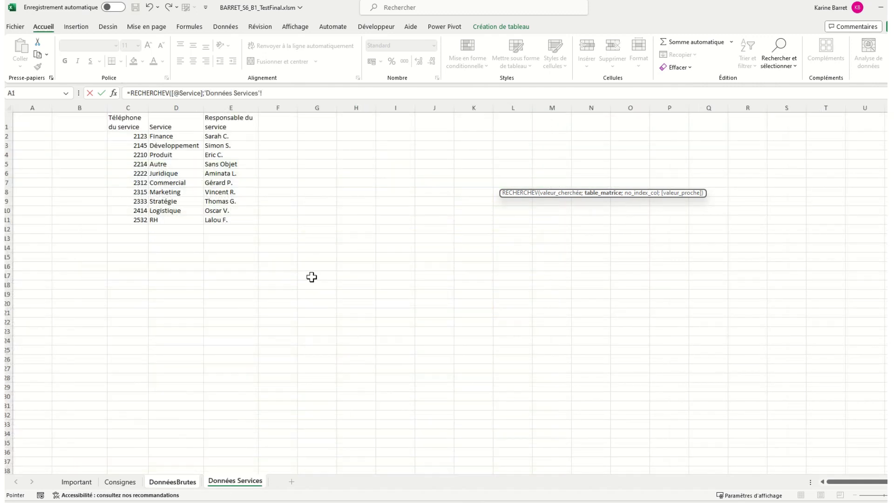
left_click_drag(168, 123, 198, 155)
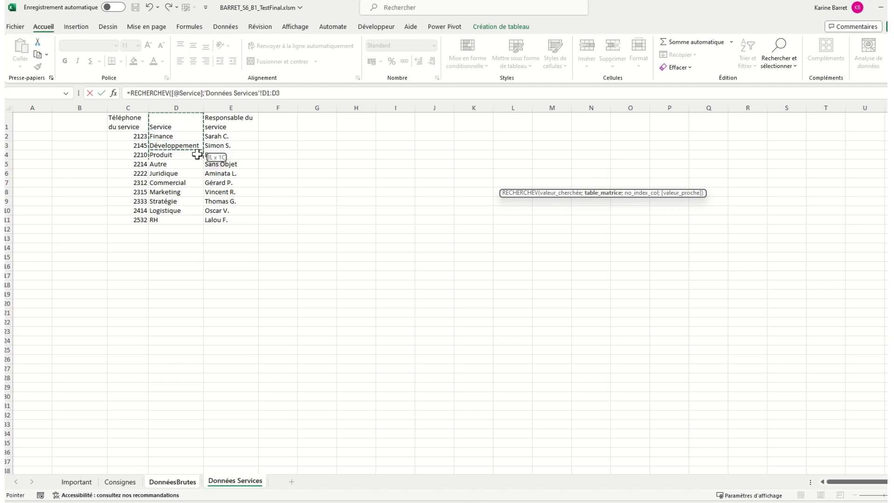
left_click_drag(226, 215, 226, 215)
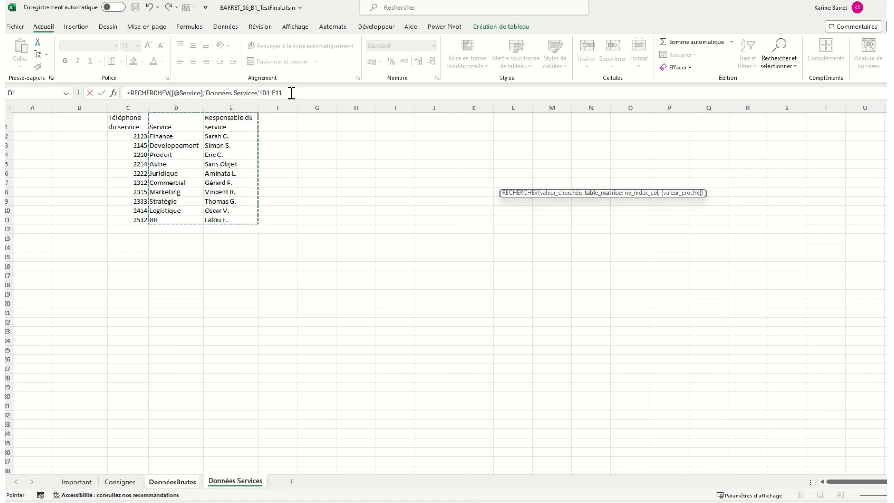
key("F4")
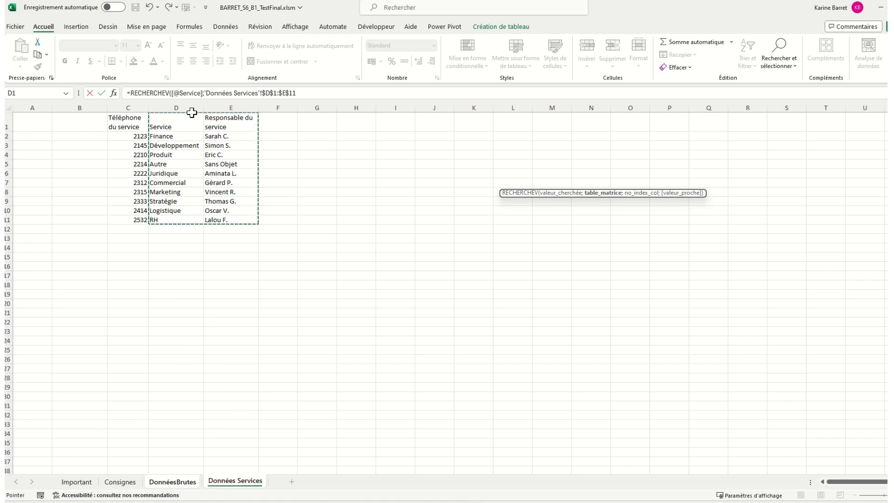
Step: Complete the RECHERCHEV formula with column index 2 and exact match FAUX, and enter it in the Responsable column
left_click(307, 93)
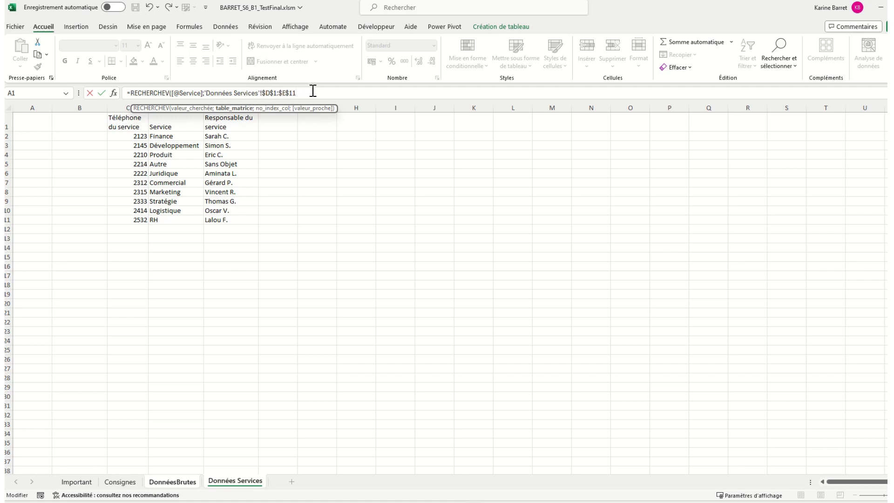
type(";")
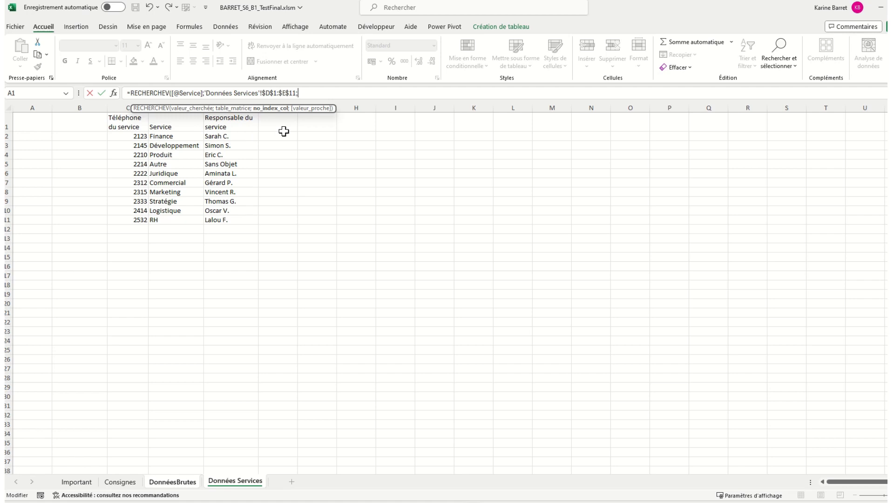
type(";")
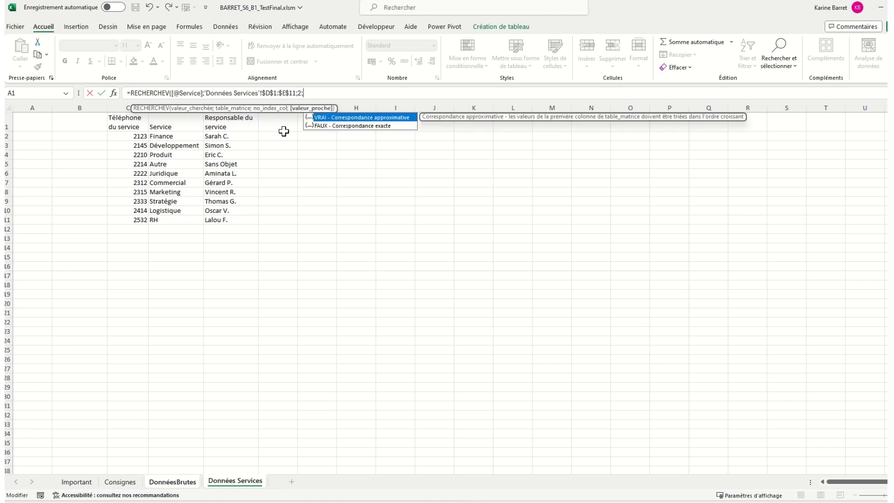
double_click(361, 126)
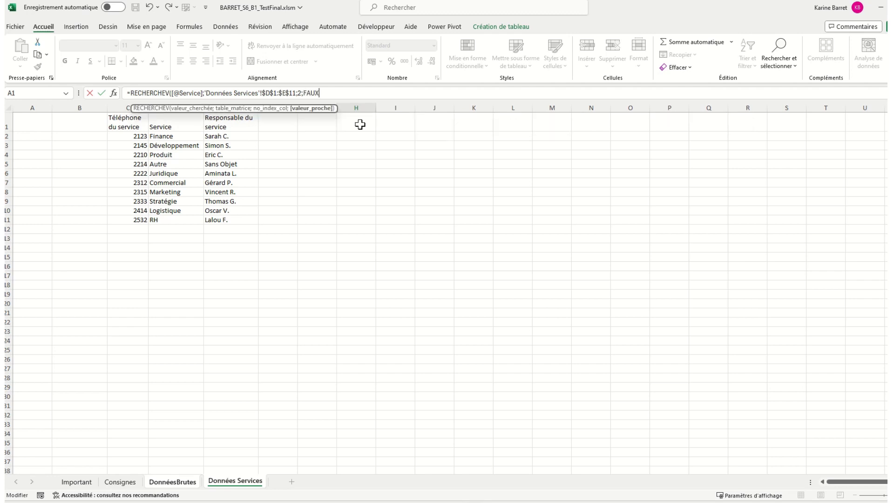
type(")")
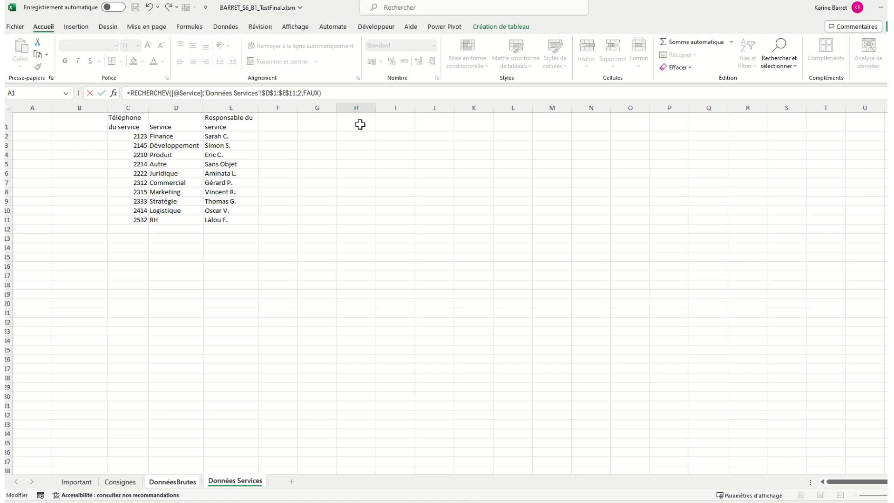
key("Return")
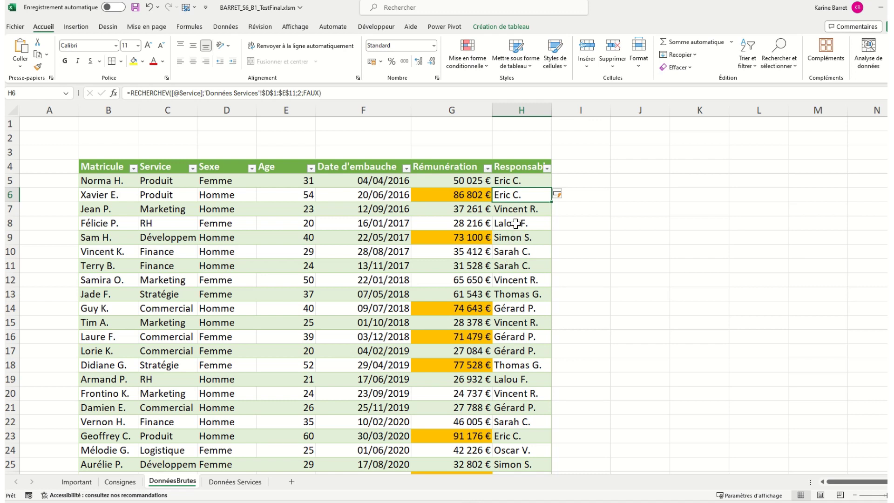
Step: Add another table column headed POC in I4, directly after the Responsable column
left_click(569, 166)
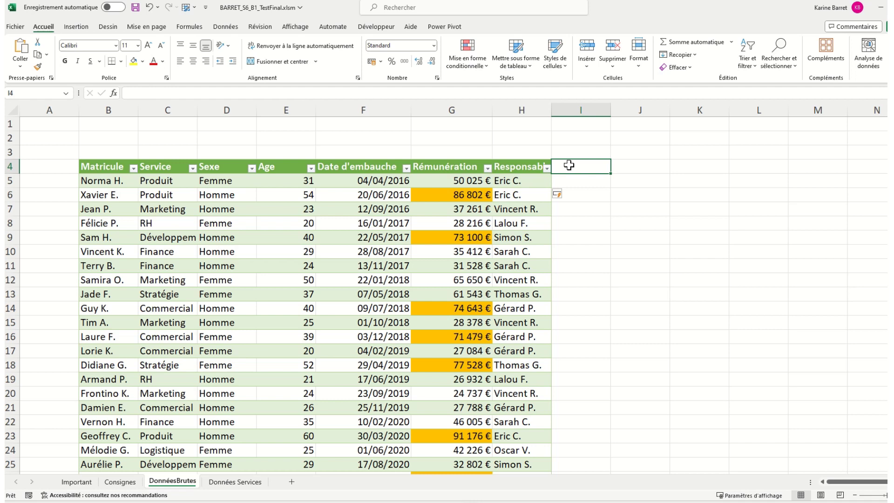
type("POC")
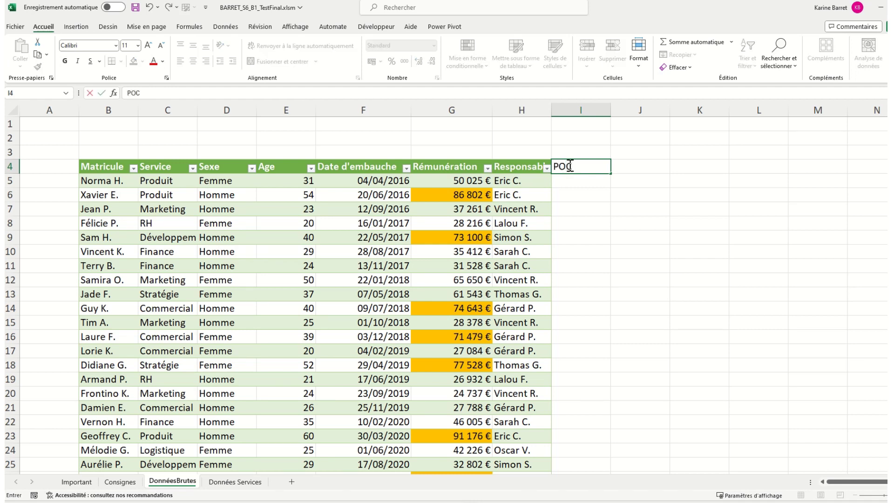
key("Return")
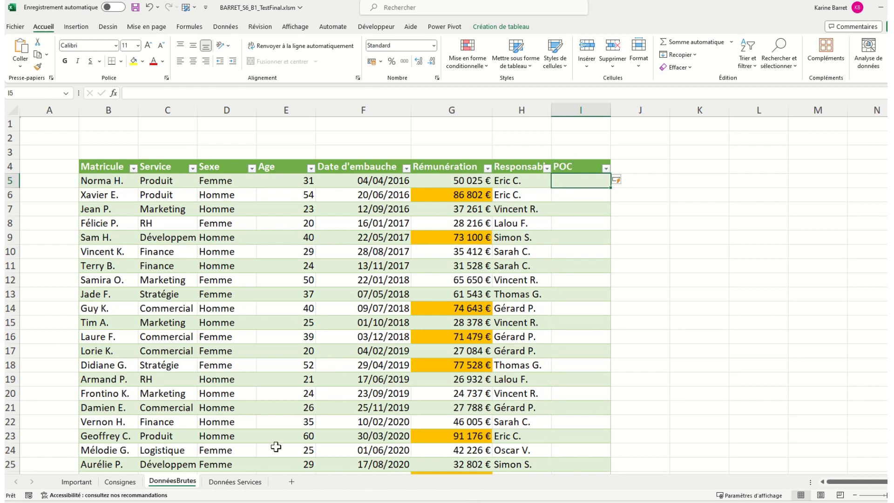
Step: Try placing the Téléphone du service data from C1:C11 in column F of Données Services, move it back, and return to DonnéesBrutes
left_click(230, 483)
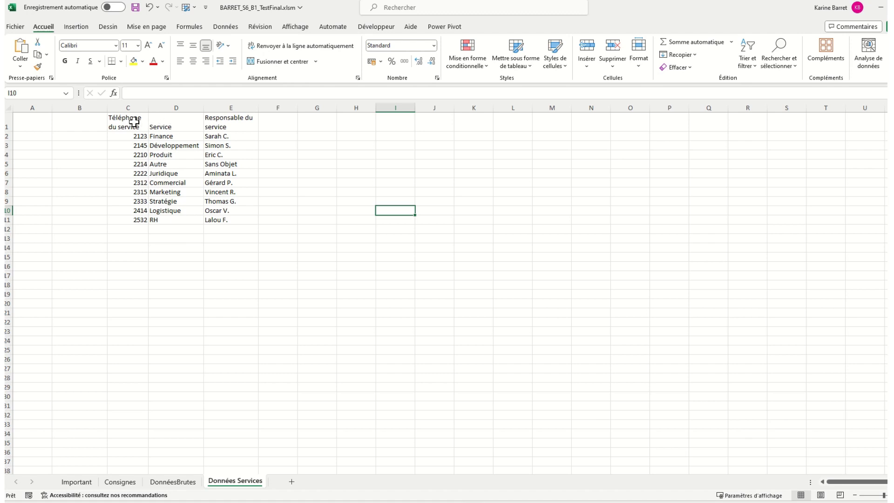
left_click_drag(133, 122, 136, 219)
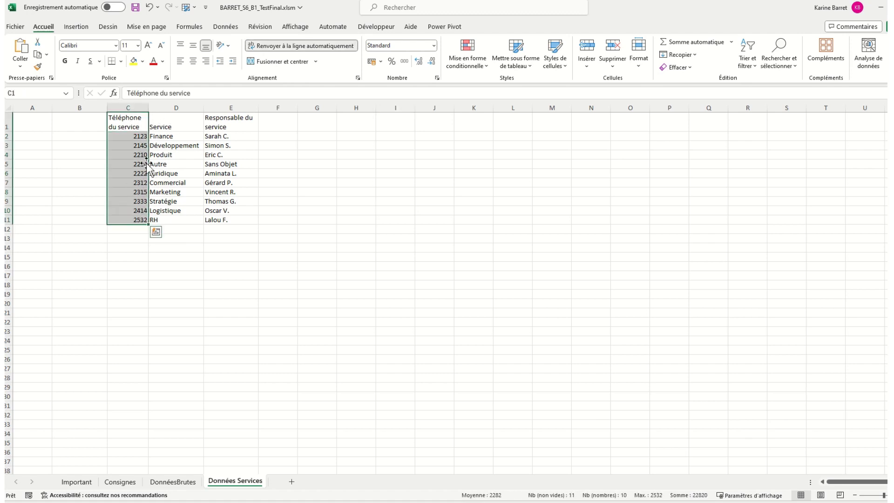
left_click_drag(144, 168, 273, 148)
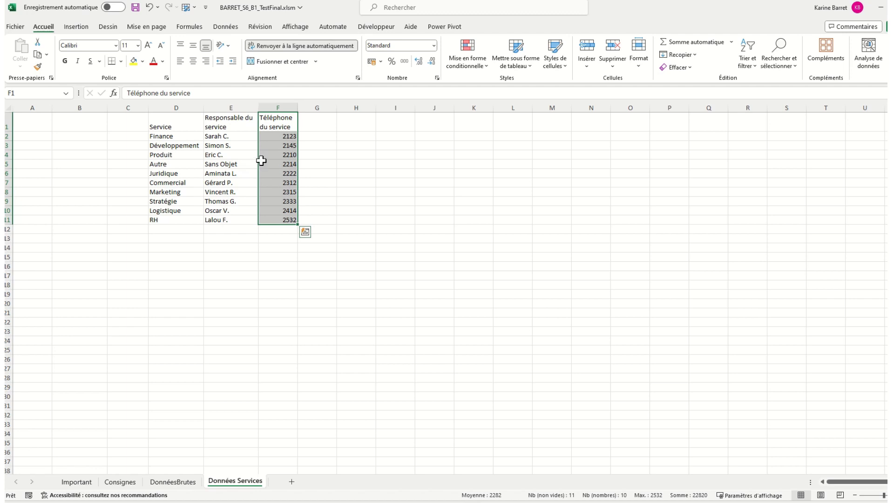
left_click_drag(261, 166, 143, 156)
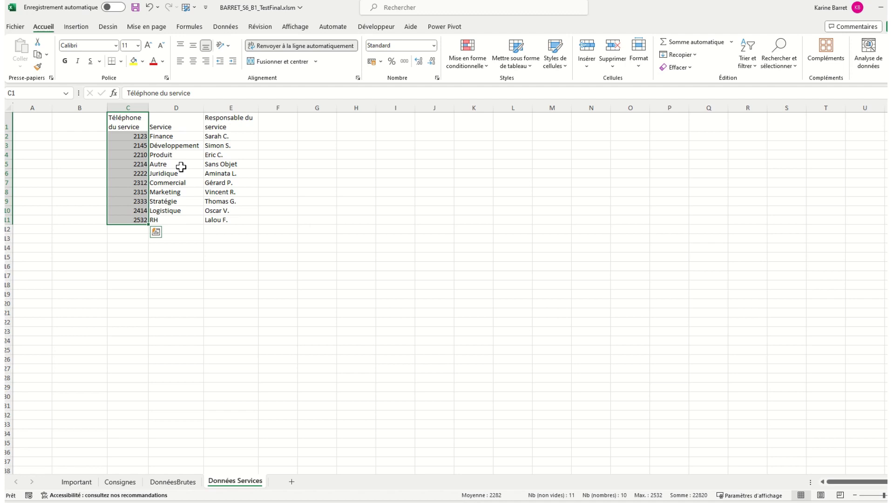
left_click(180, 486)
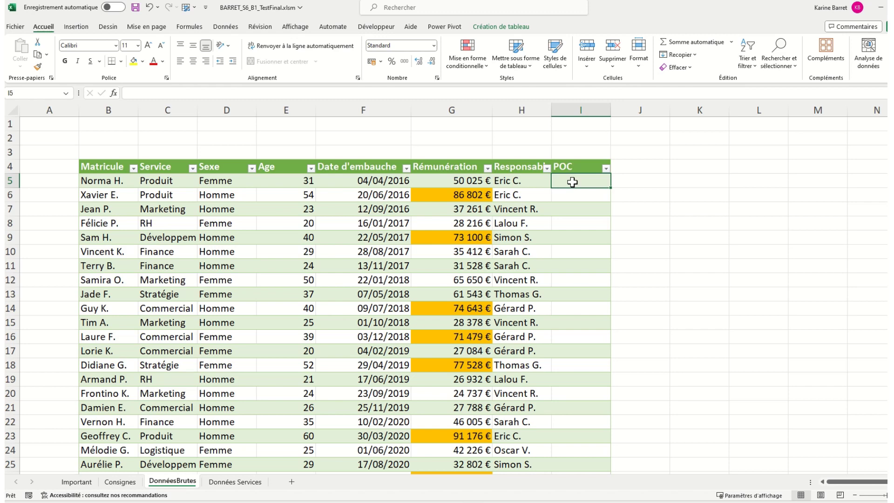
type("=rech")
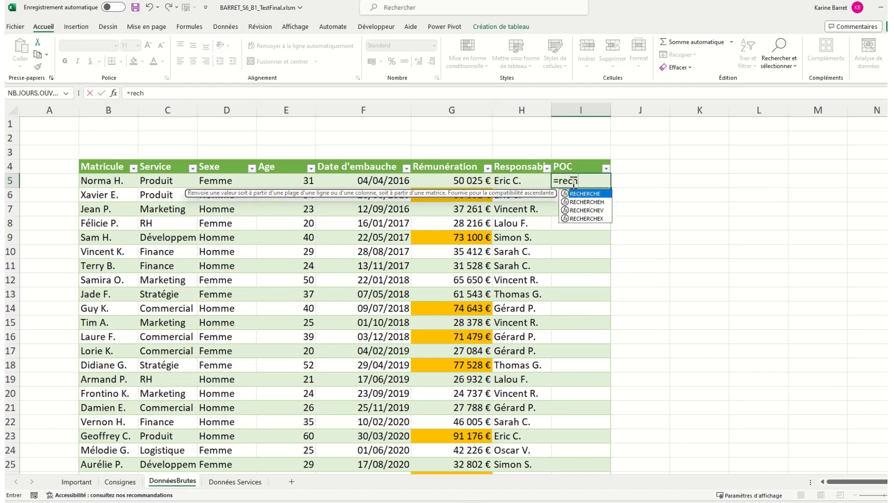
key("Down")
key("Down")
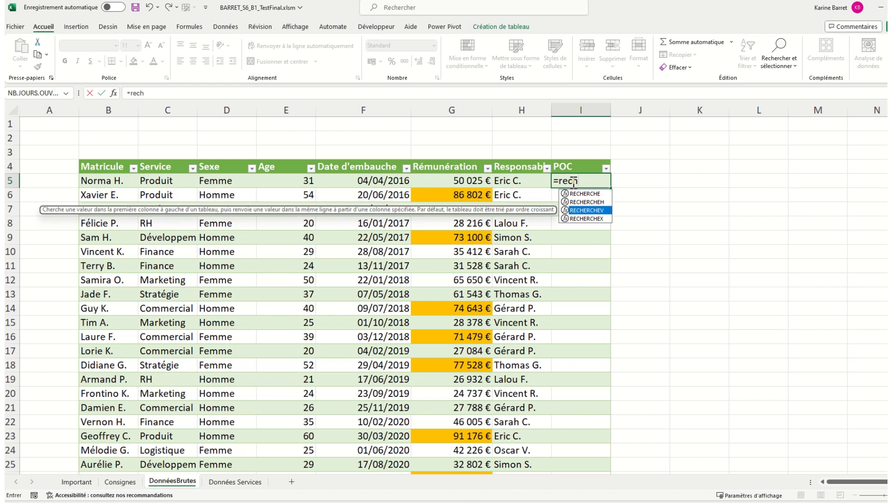
key("Down")
key("Tab")
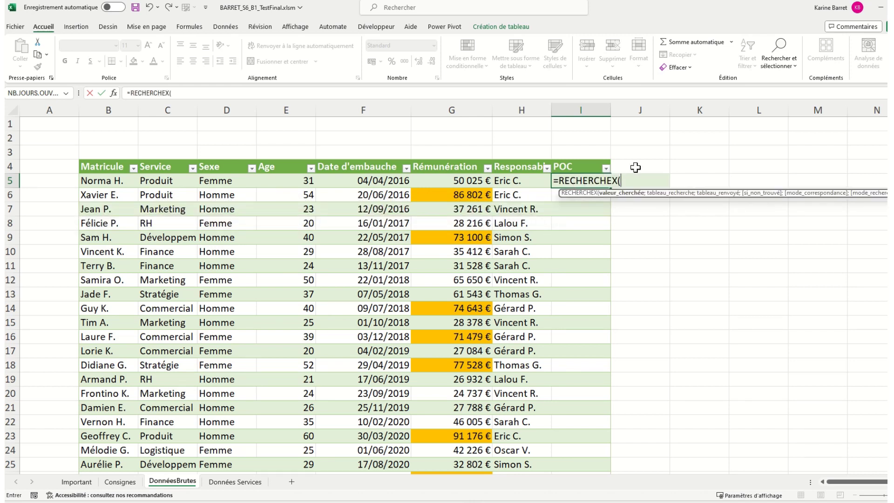
left_click(175, 182)
type(";")
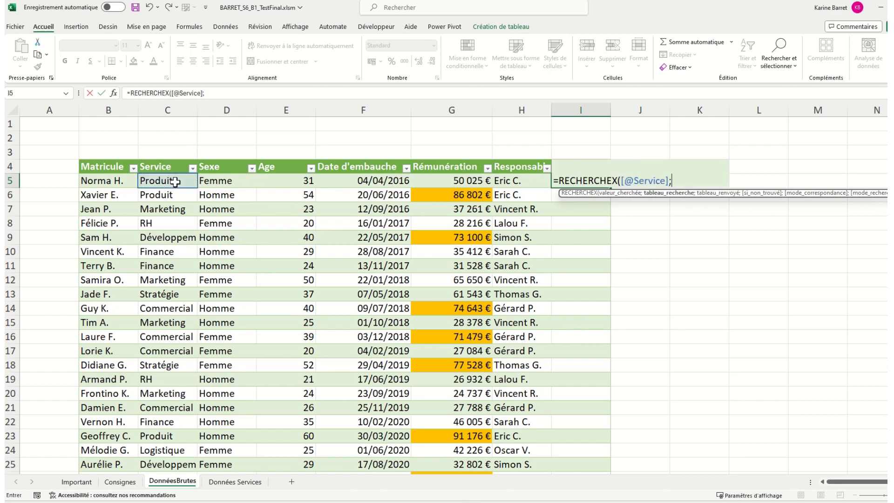
Step: Set column D:D of Données Services as the RECHERCHEX lookup array and column C:C as the return array
left_click(243, 482)
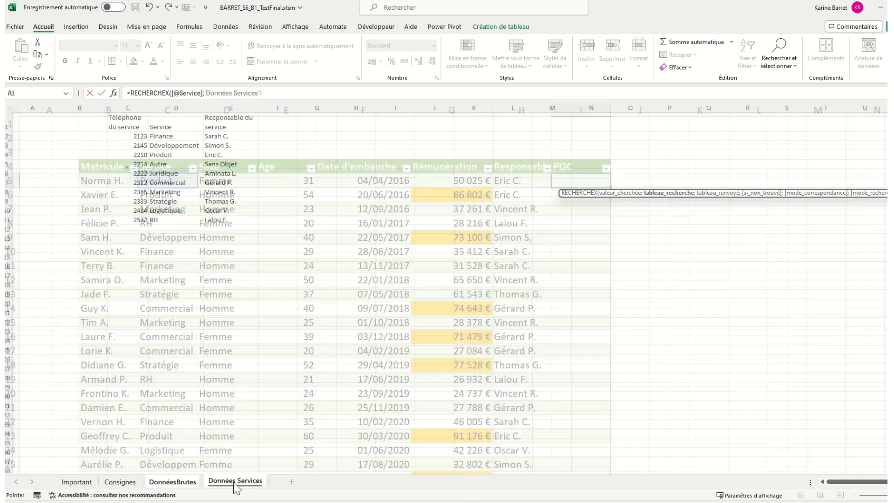
left_click(165, 108)
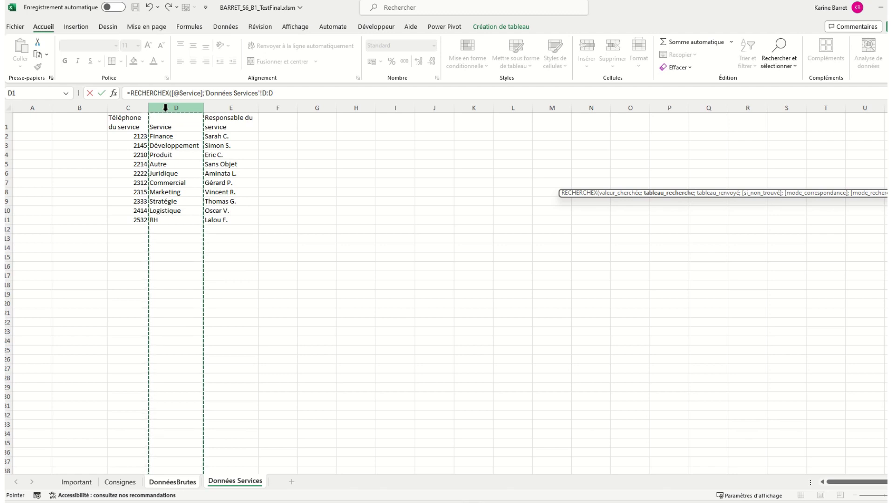
type(";")
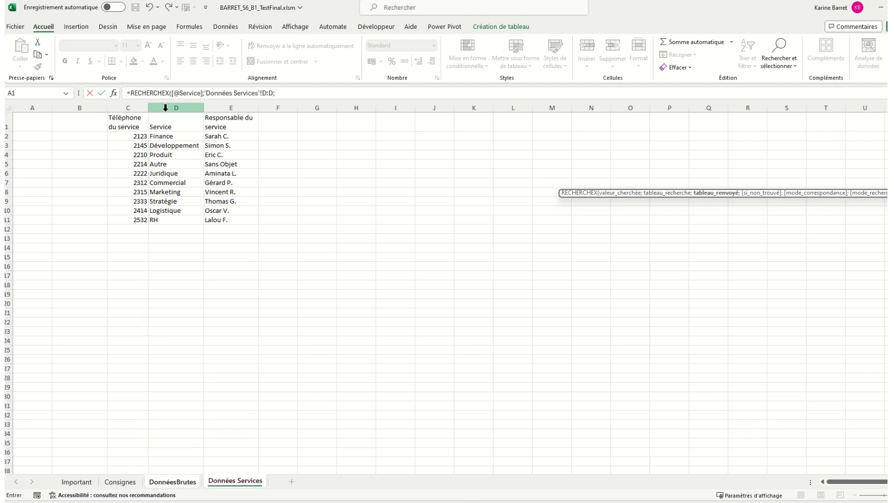
left_click(125, 105)
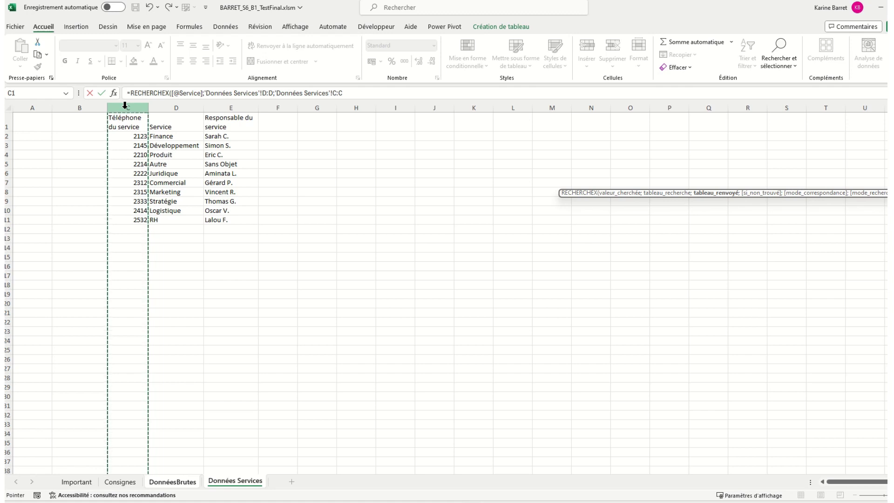
type(";")
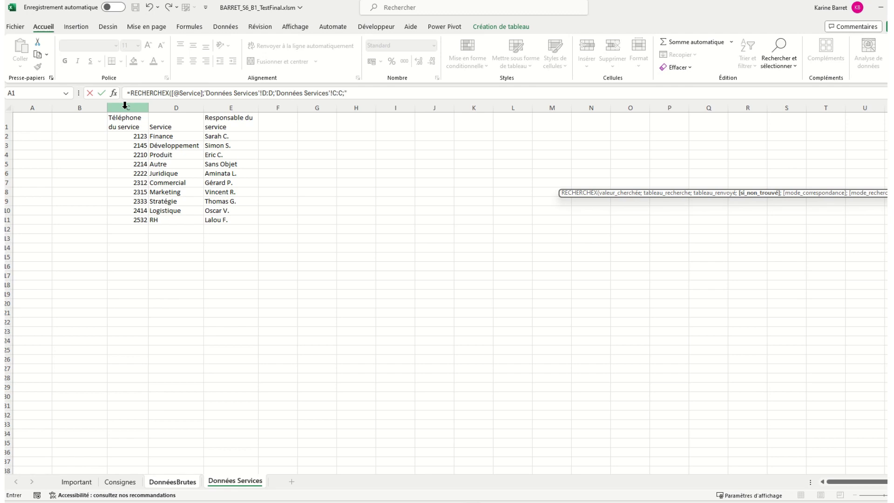
Step: Complete the RECHERCHEX formula with "Vérifier Service" as the not-found value, omitting the match mode, and enter it in the POC column
type("\"Vérifier Service\";")
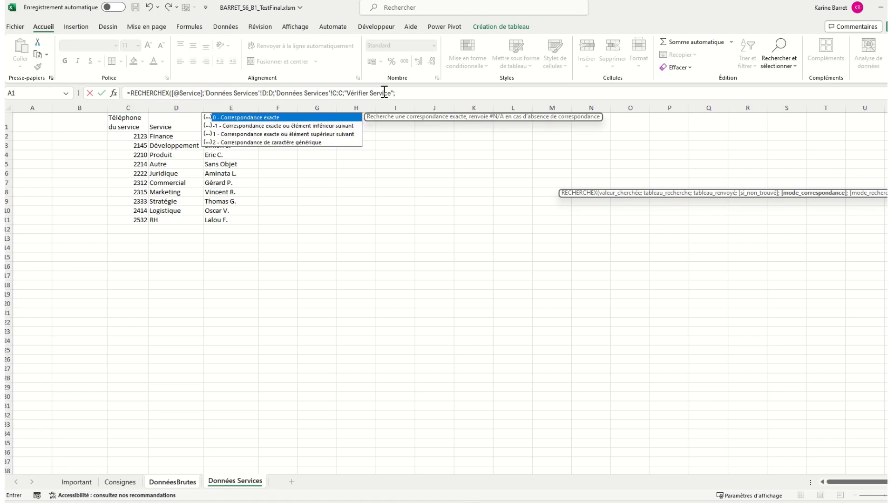
left_click(409, 91)
key("BackSpace")
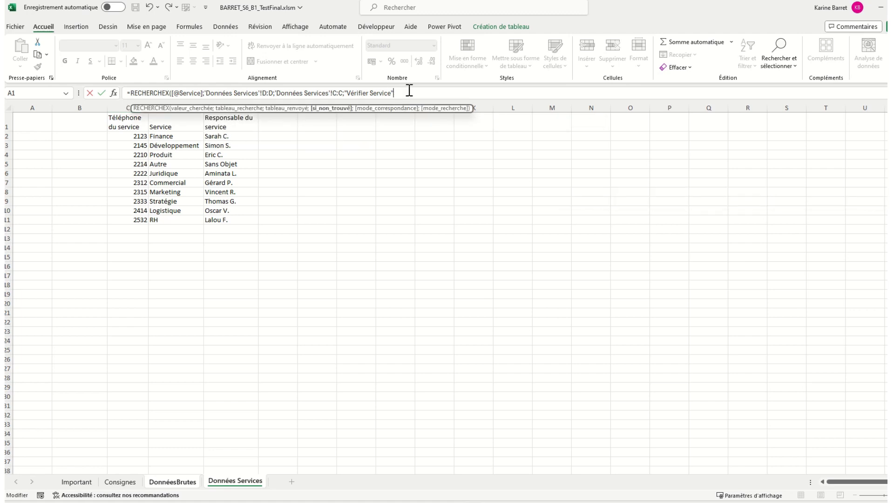
type(")")
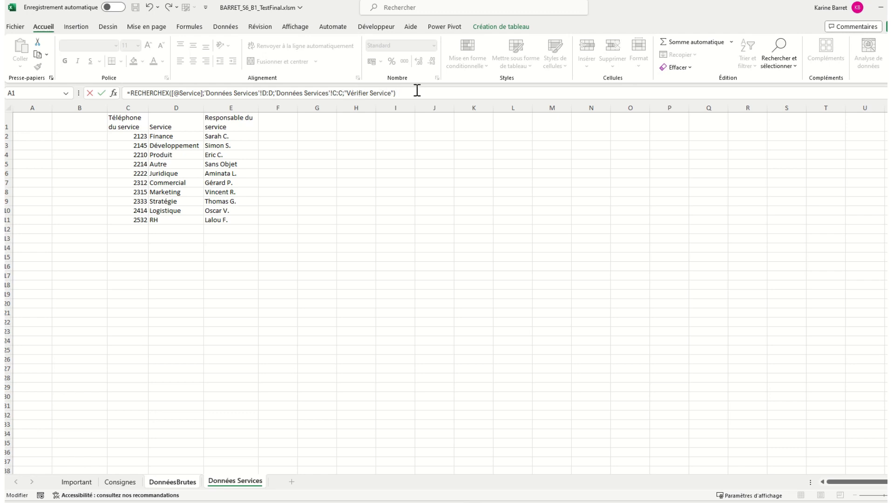
key("Return")
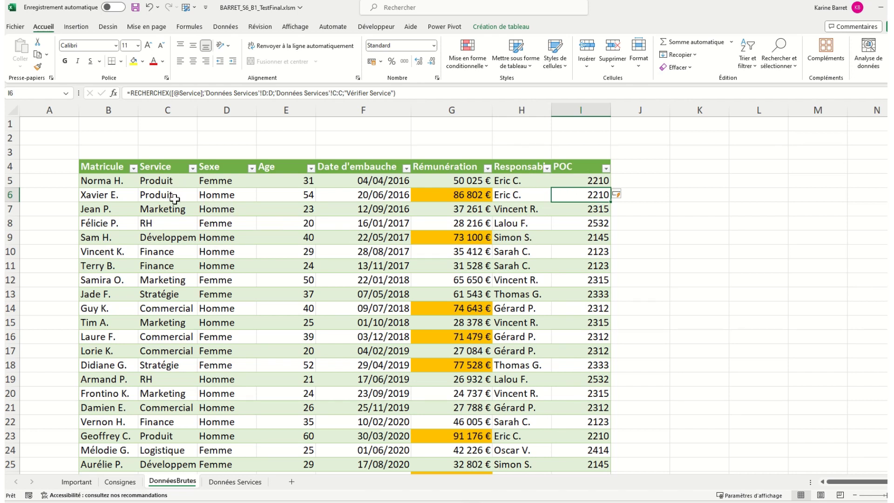
Step: Filter the Service column to Finance only and compare the Responsable and POC entries with the Données Services sheet
left_click(192, 167)
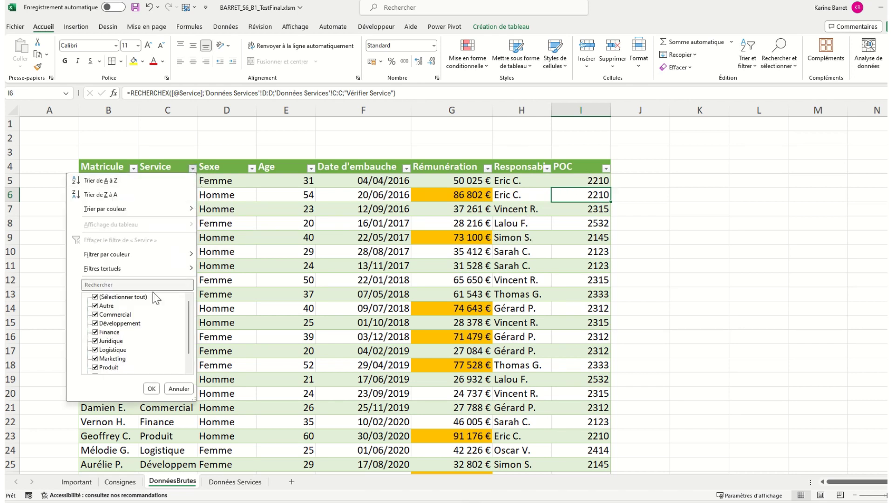
left_click(96, 297)
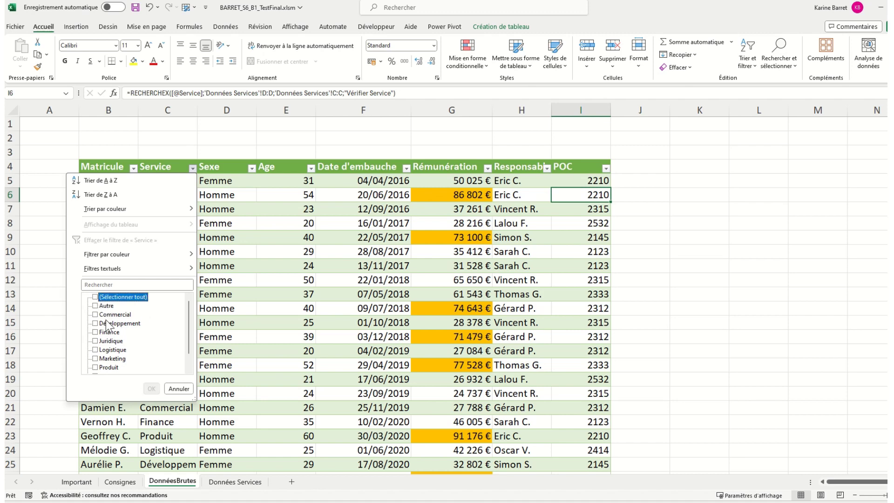
left_click(99, 332)
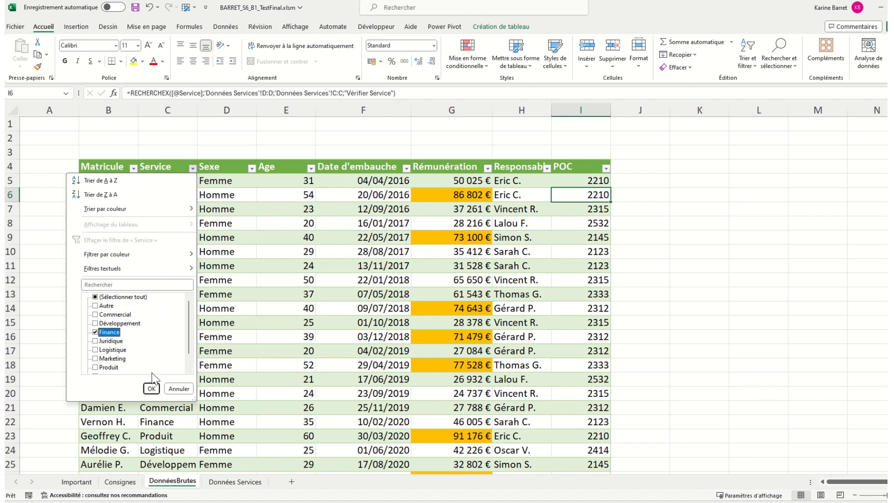
left_click(151, 388)
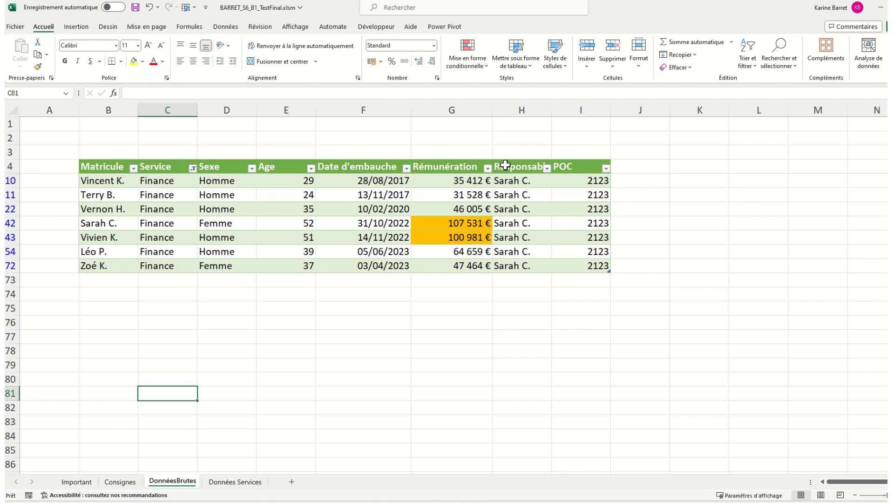
left_click(238, 483)
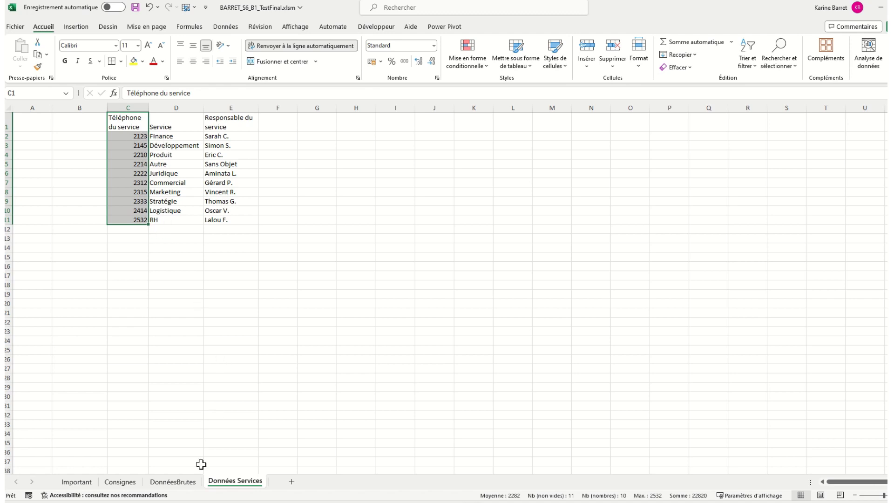
left_click(172, 482)
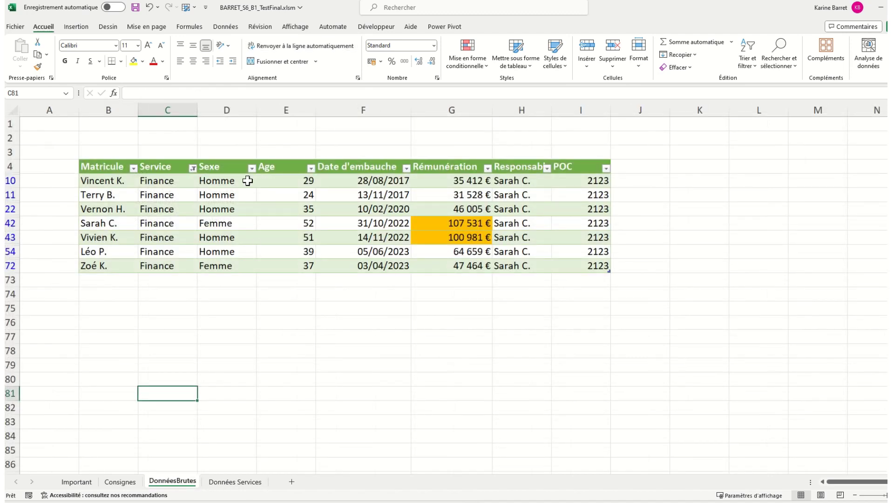
Step: Show all services again in the Service column and check the list of distinct values in the POC filter
left_click(192, 168)
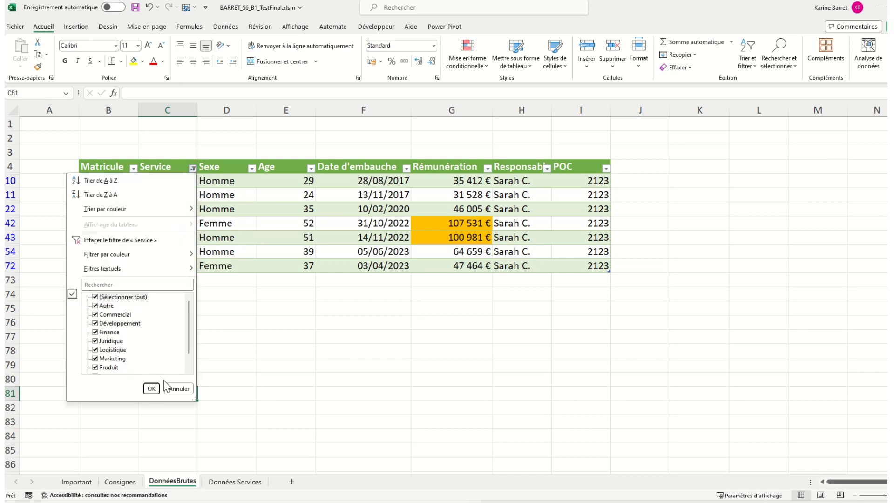
left_click(152, 389)
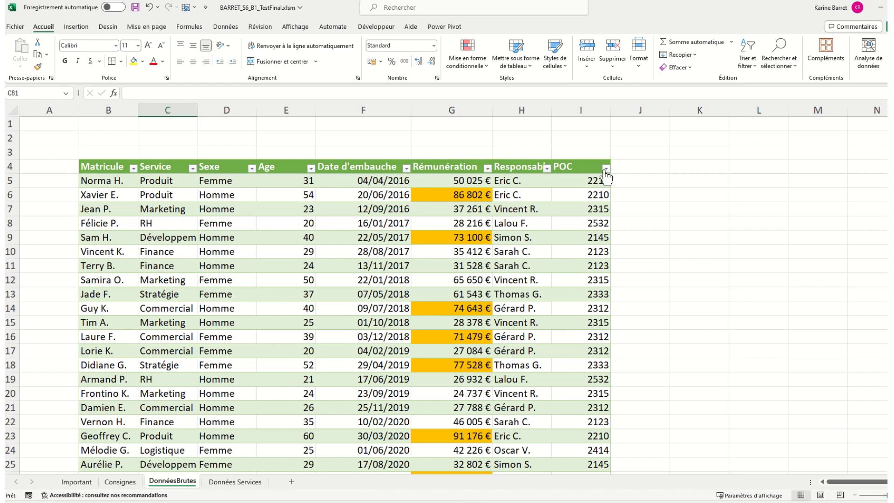
left_click(606, 168)
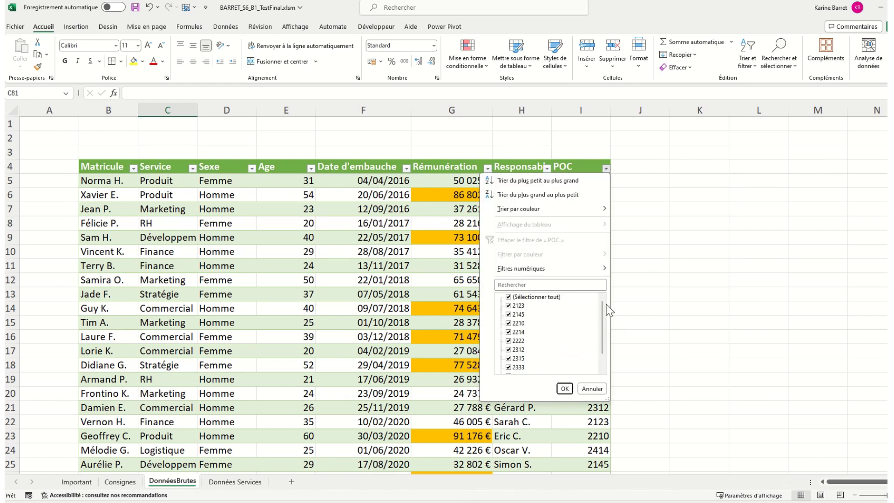
left_click_drag(603, 305, 604, 350)
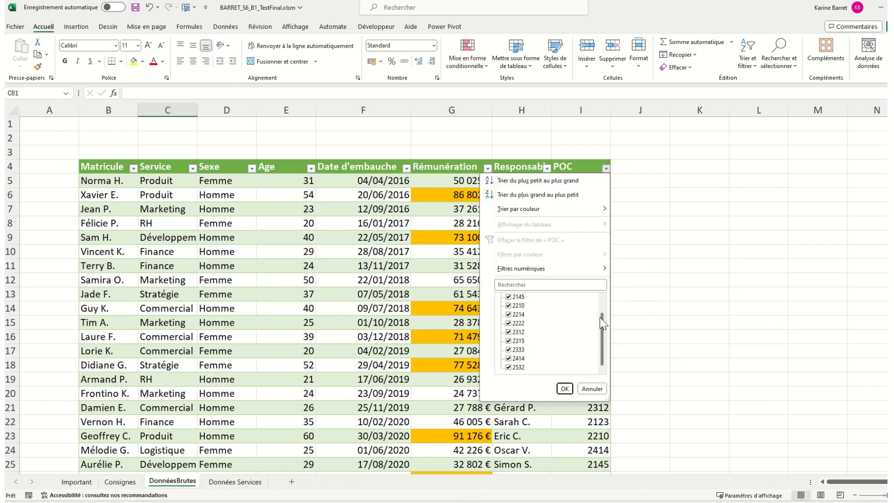
left_click(564, 388)
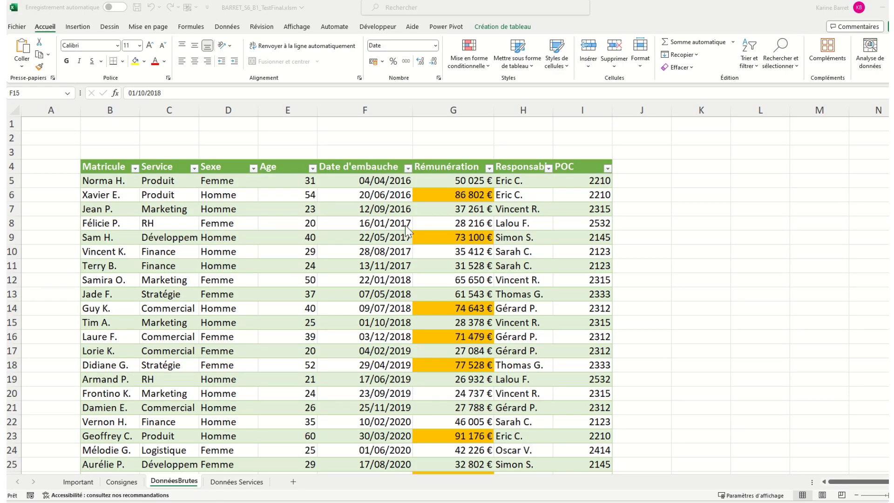
Step: Add a table column headed Cat. Salaire in J4, directly after the POC column
left_click(638, 165)
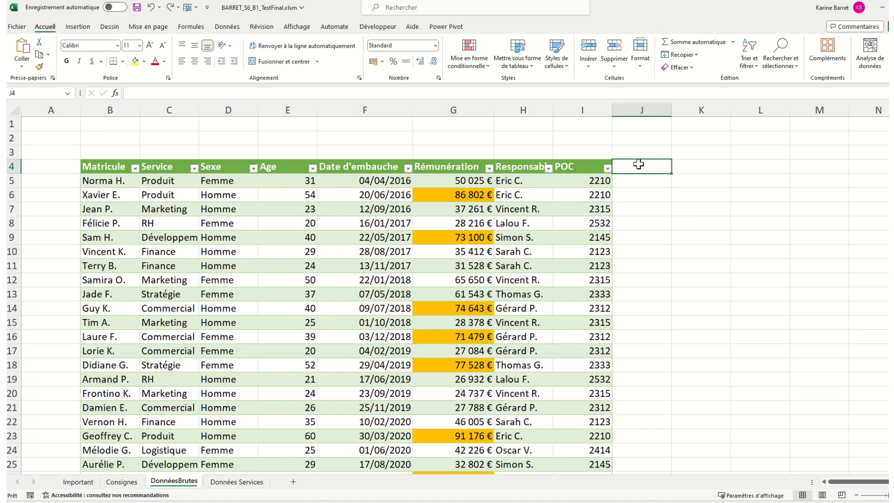
type("Ca")
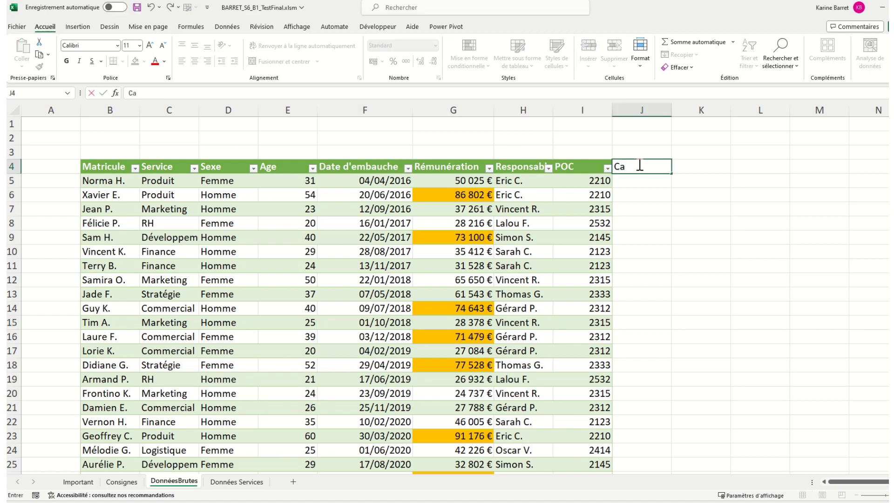
type("t. Salaire")
key("Return")
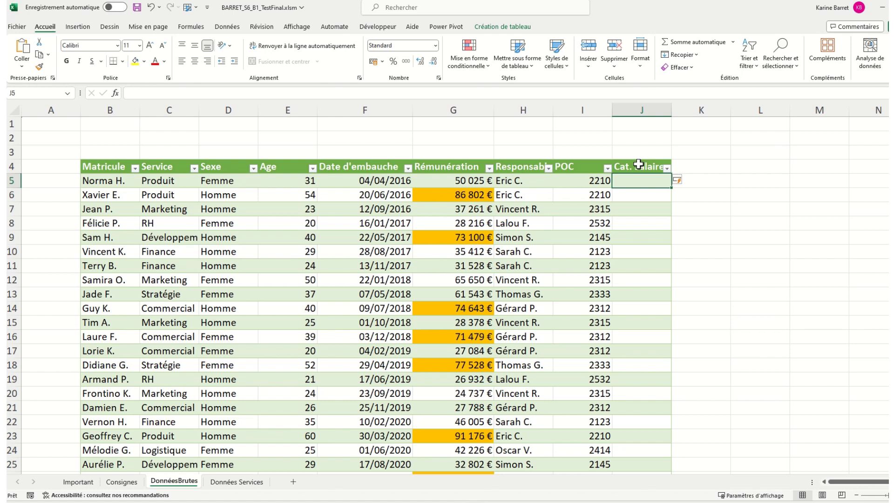
type("=s")
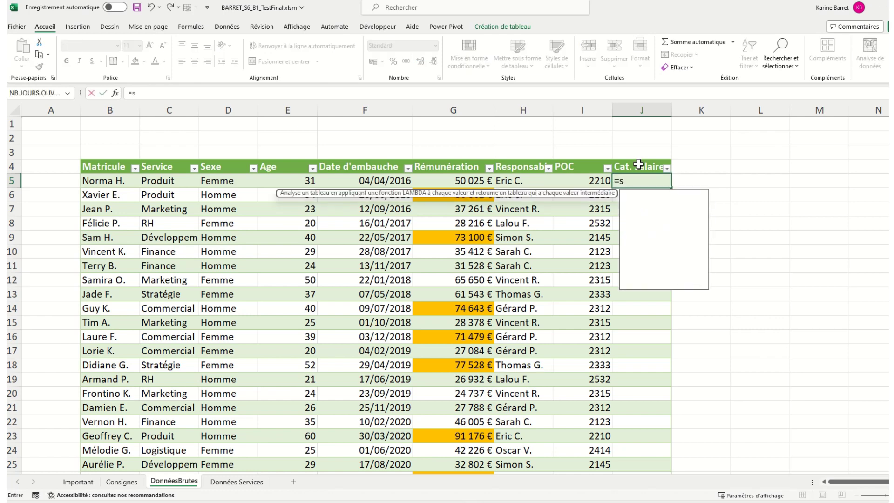
type("i(")
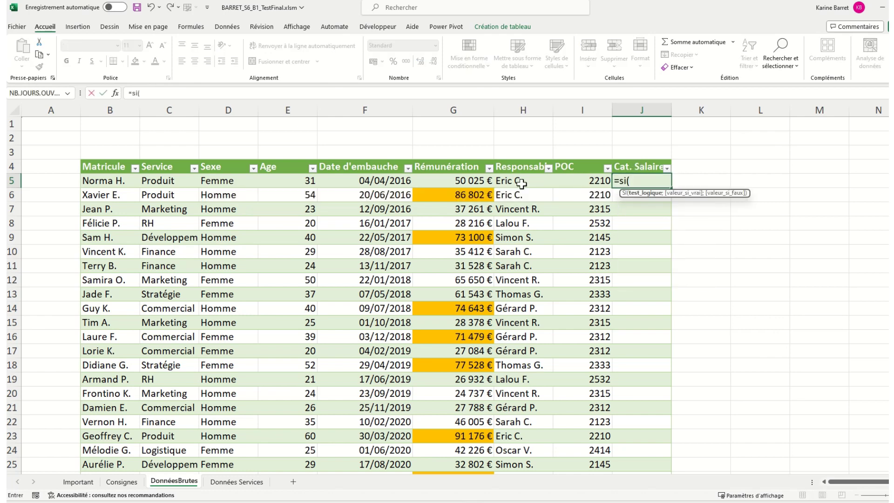
left_click(441, 180)
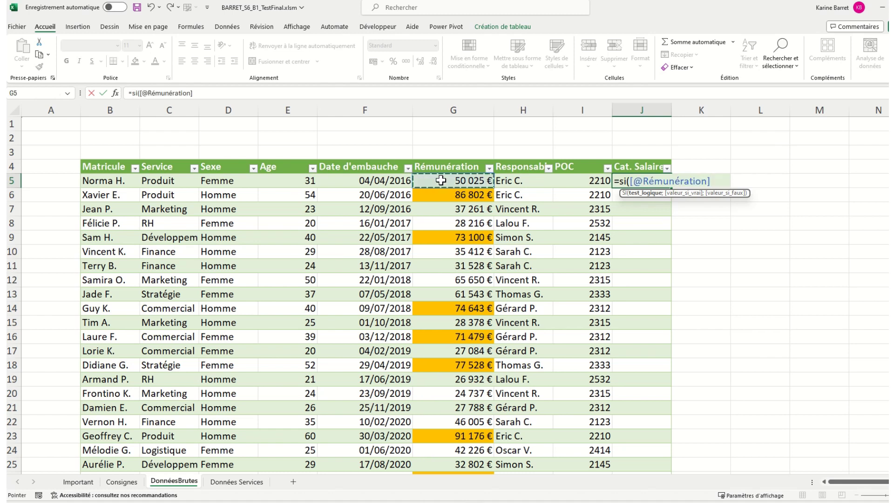
type("<")
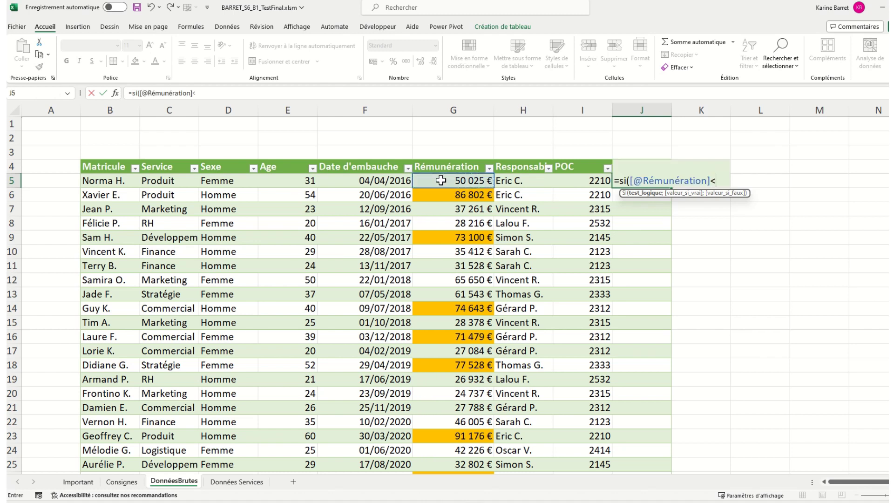
type("45000")
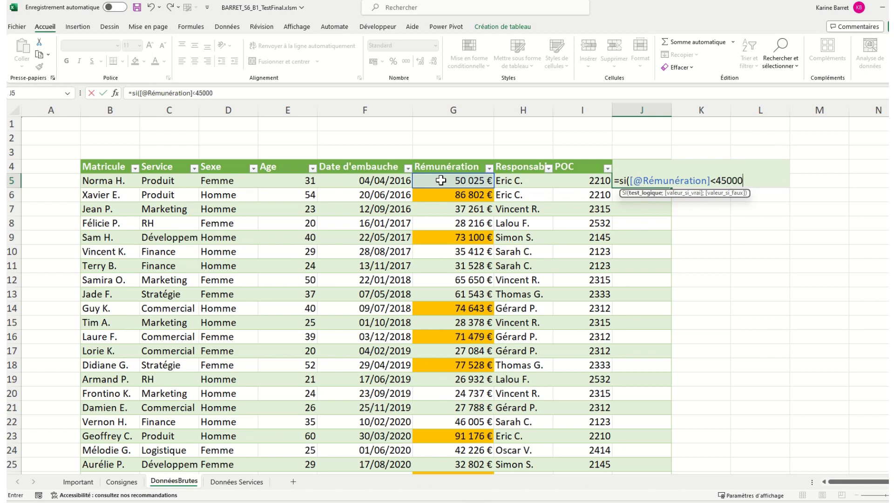
type(";\"El")
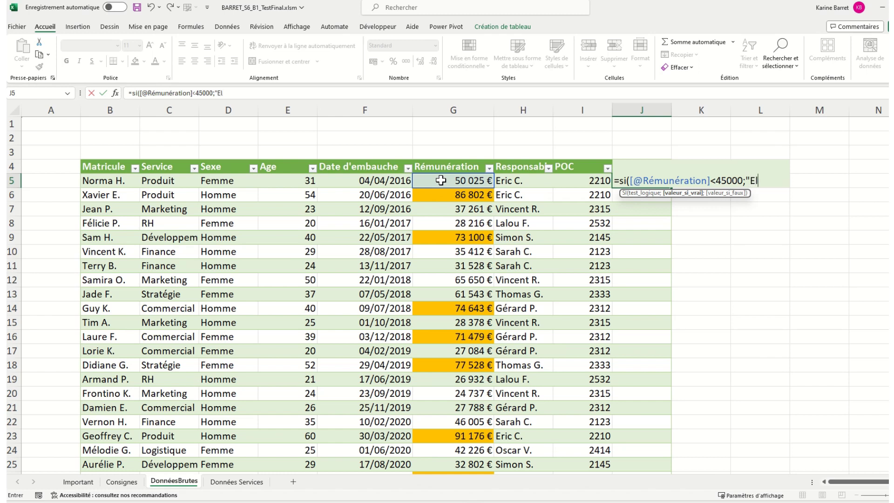
key("BackSpace")
key("BackSpace")
type("Faible\";")
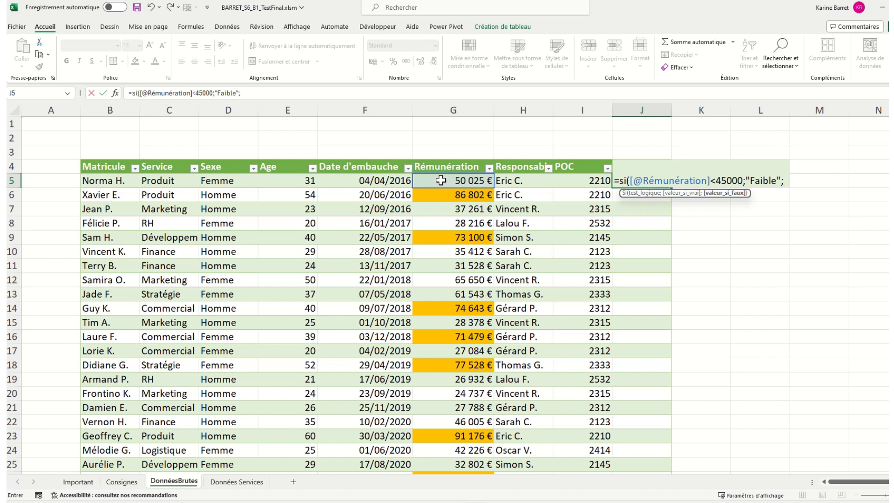
type("si(")
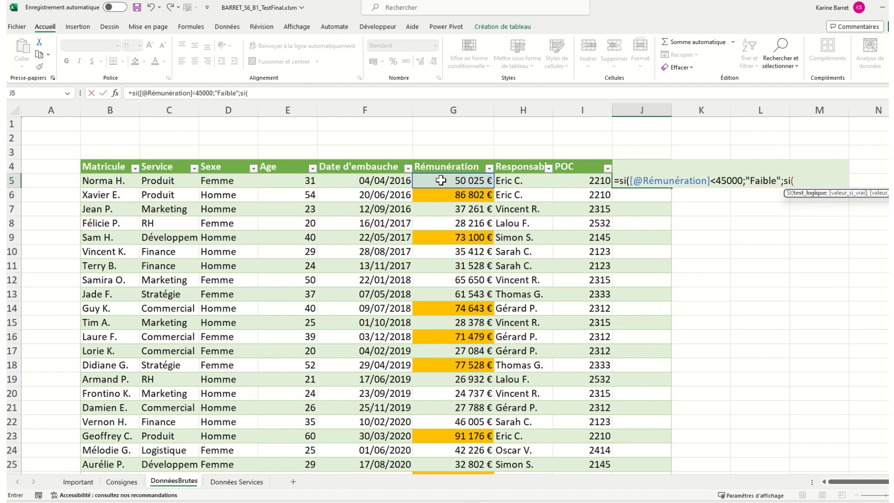
left_click(441, 180)
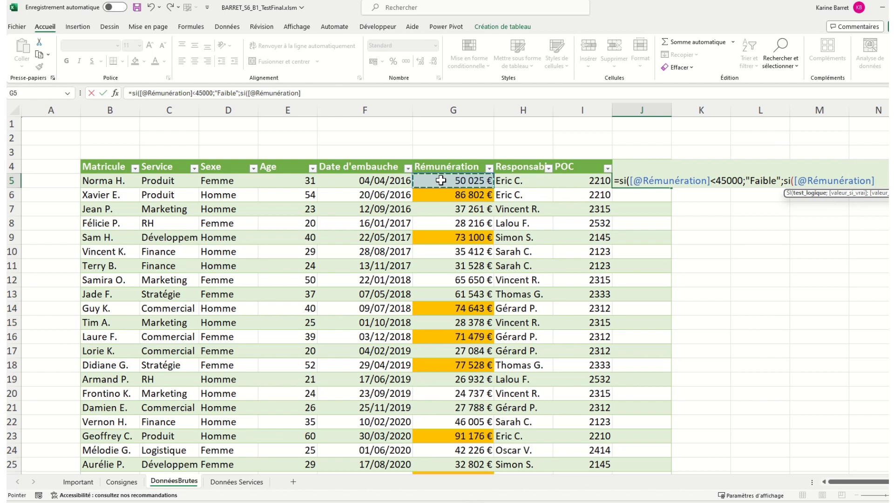
type("<=8")
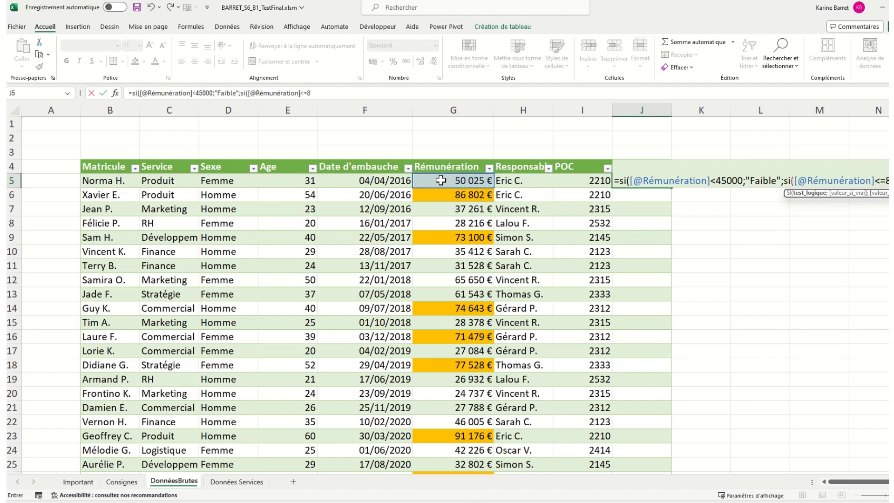
type("5000")
Step: Make the nested SI return "Moyen" if true and "Elevé" otherwise, and enter the formula in the Cat. Salaire column
scroll(606, 225, "right", 4)
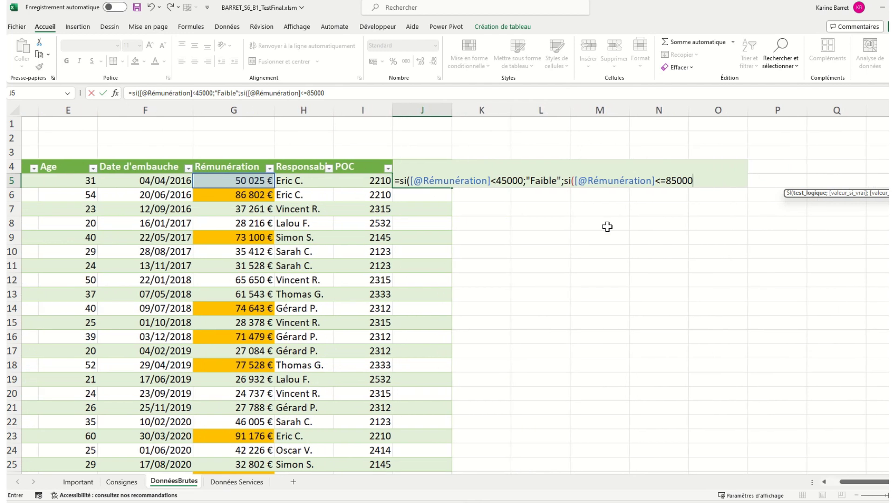
left_click(340, 94)
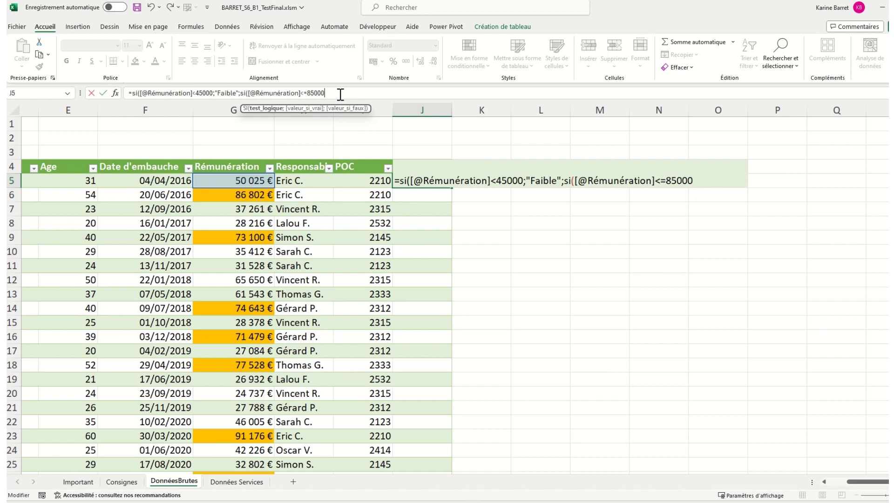
type(";")
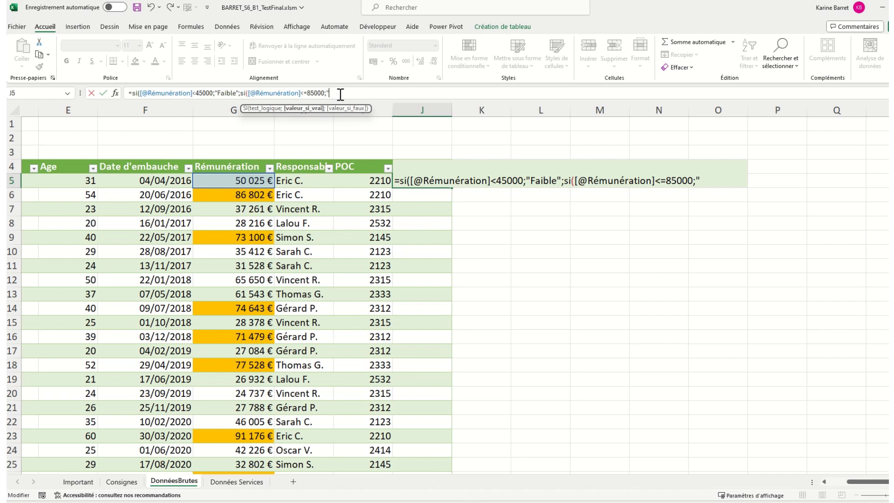
type("\"Moyen\";")
type("\"Ele")
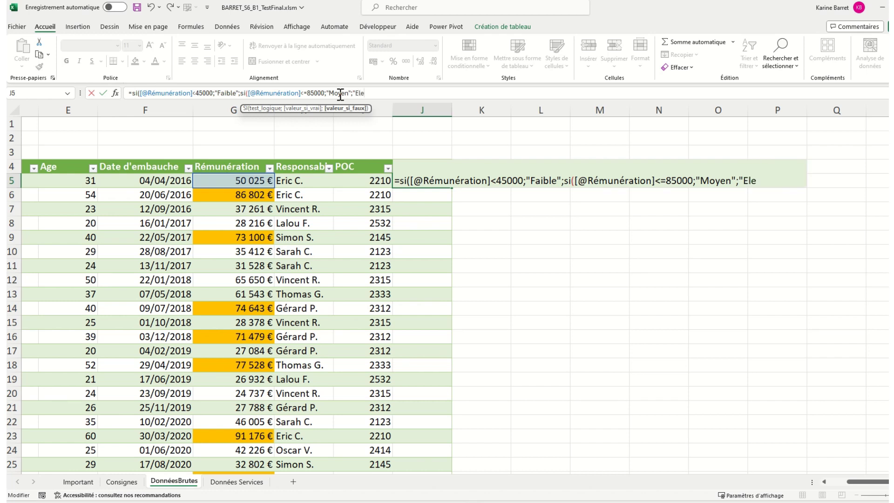
type("vé\")")
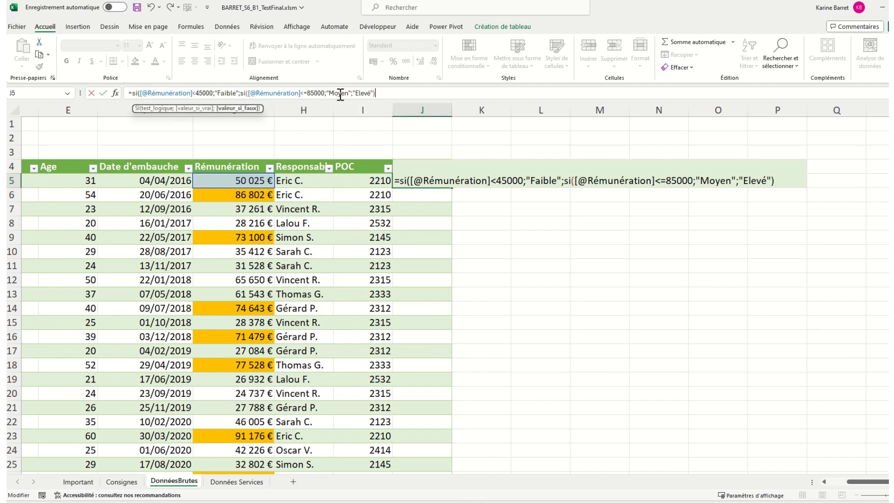
type(")")
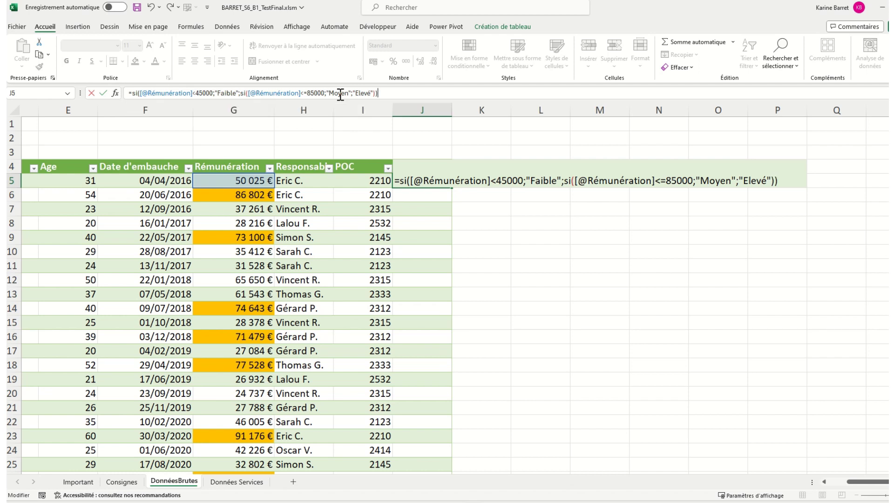
key("Return")
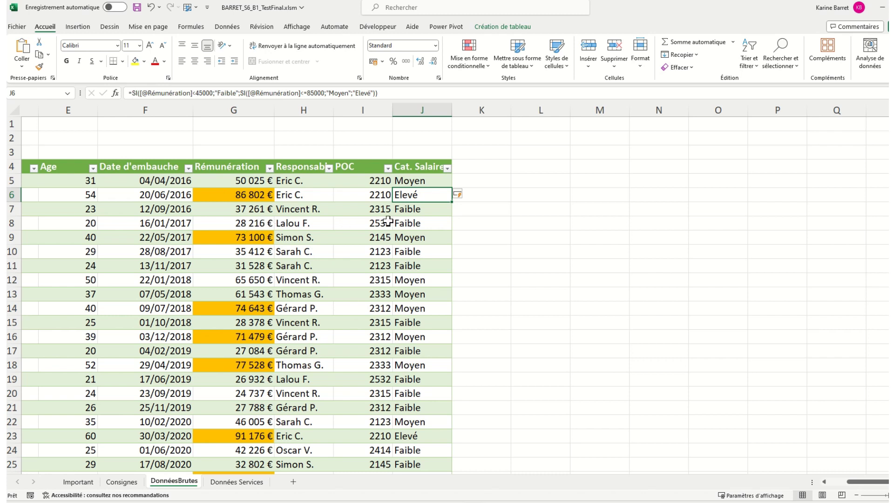
Step: Insert five blank rows at row 2, above the table on the DonnéesBrutes sheet
left_click(408, 221)
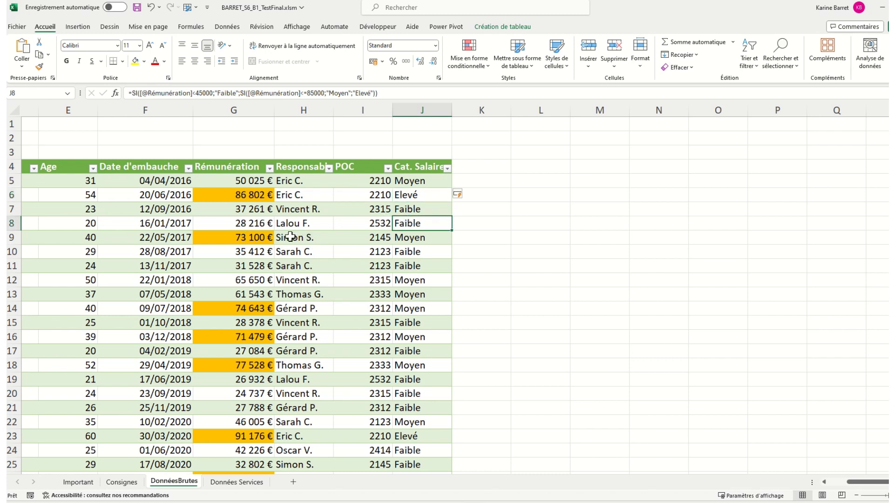
scroll(291, 237, "left", 2)
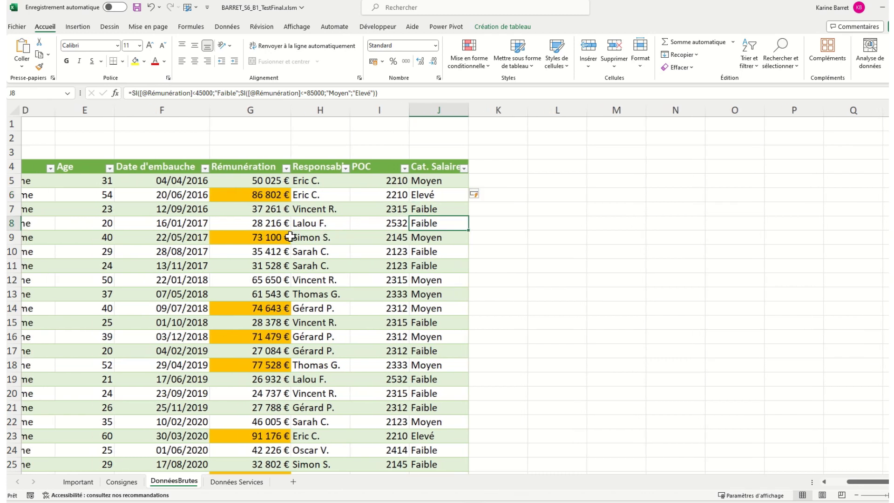
scroll(290, 237, "left", 8)
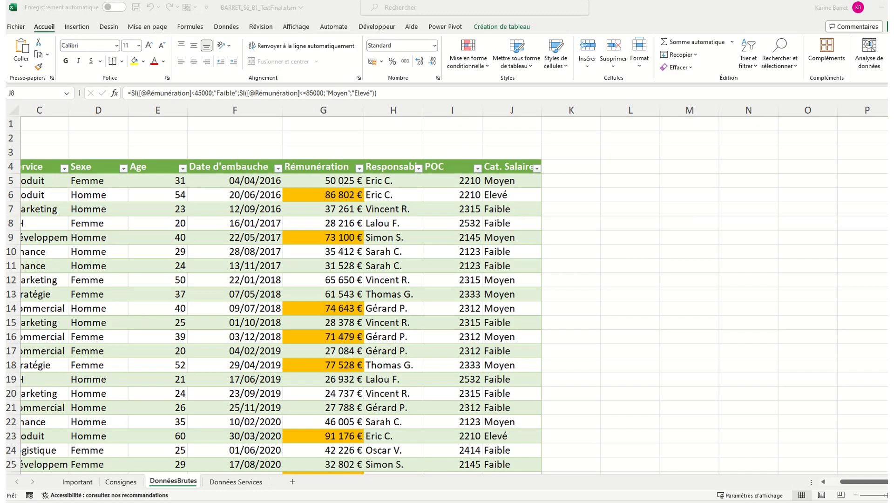
scroll(183, 316, "left", 2)
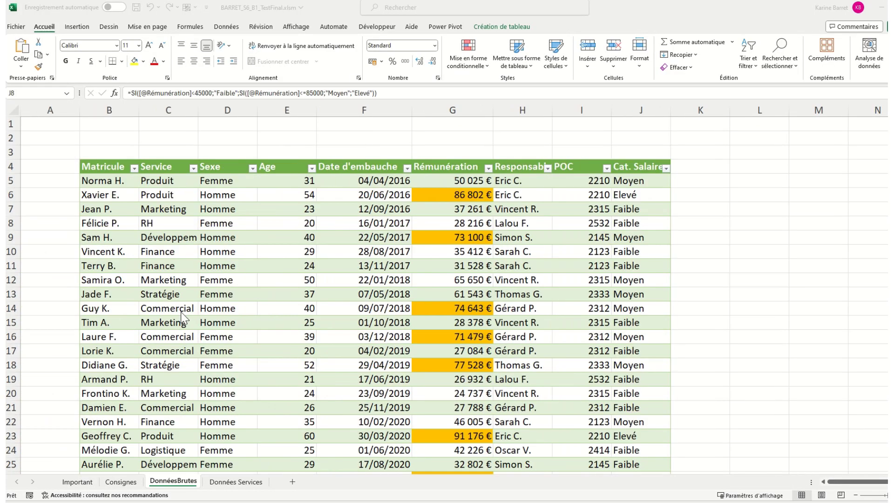
left_click(8, 139)
left_click(7, 138)
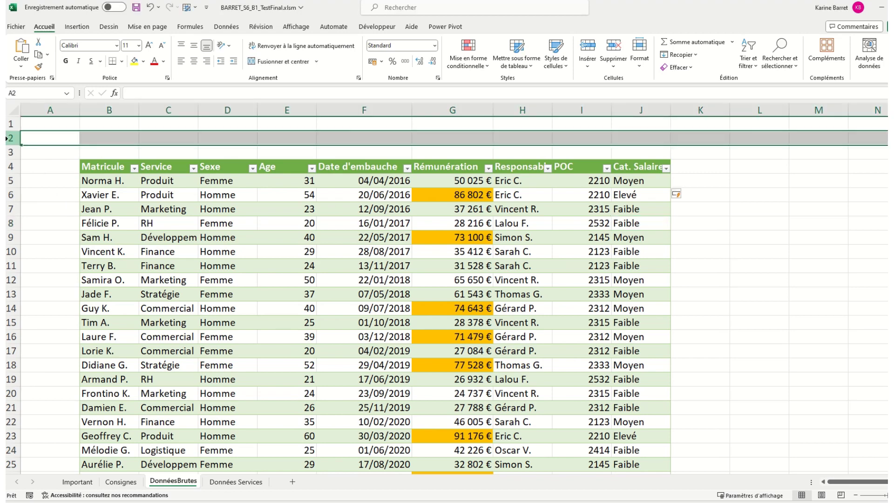
right_click(7, 138)
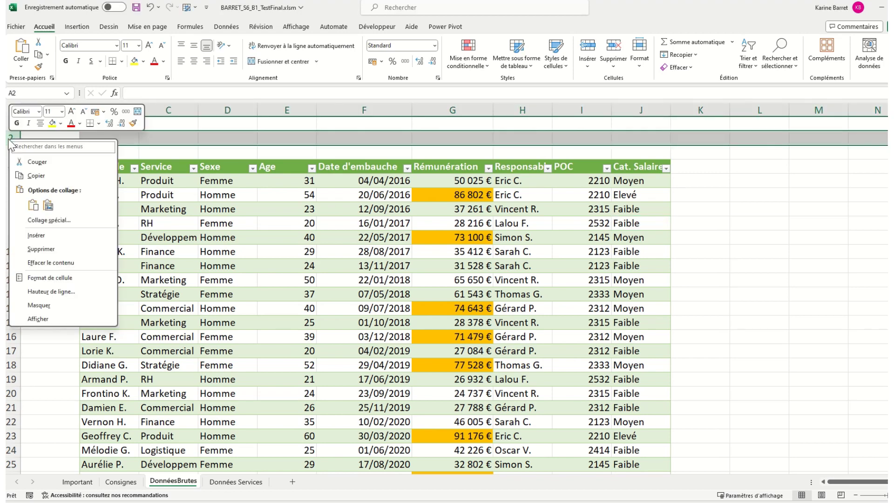
left_click(37, 236)
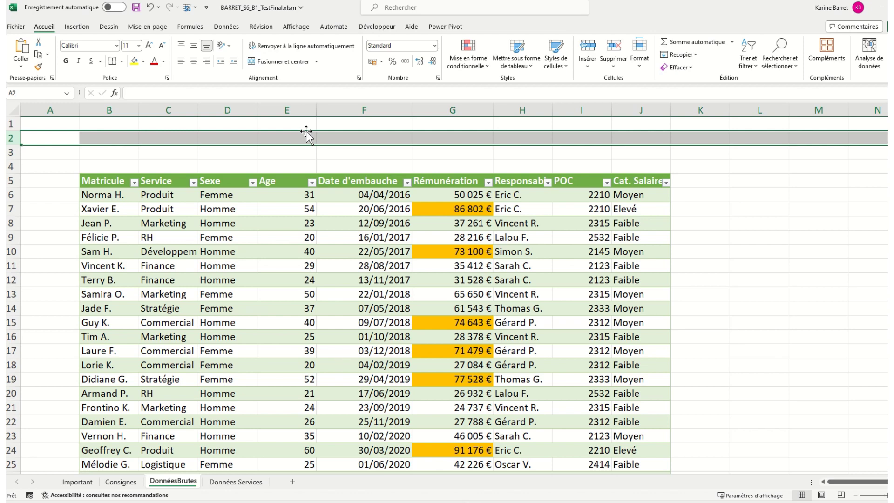
key("ctrl+plus")
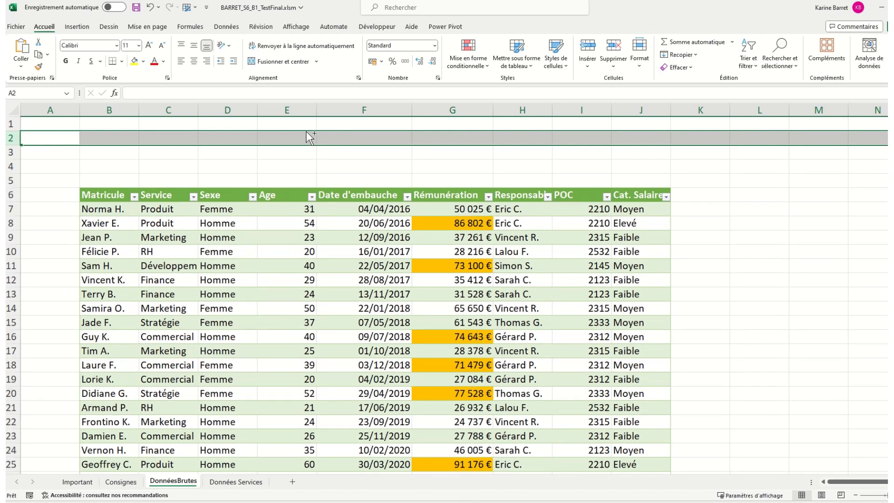
key("ctrl+plus")
key("ctrl+plus")
key("ctrl+plus")
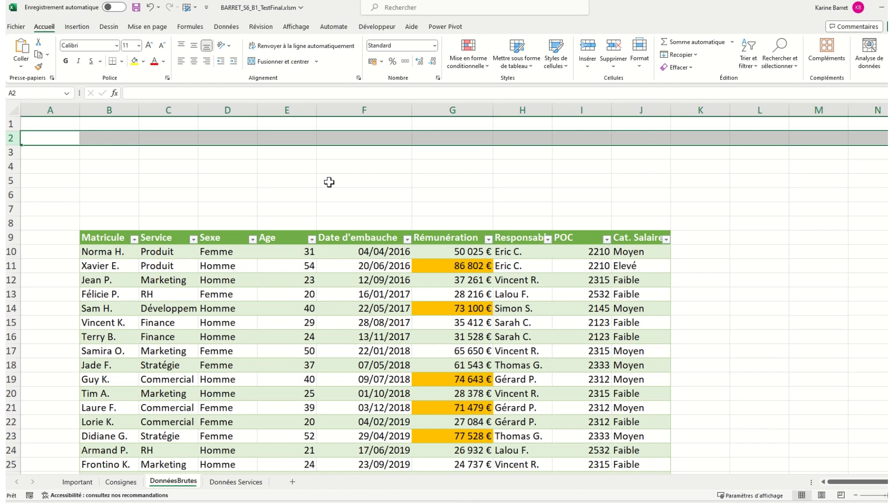
Step: Insert slicers for the Service and Sexe fields of the DonnéesBrutesRH table
left_click(374, 284)
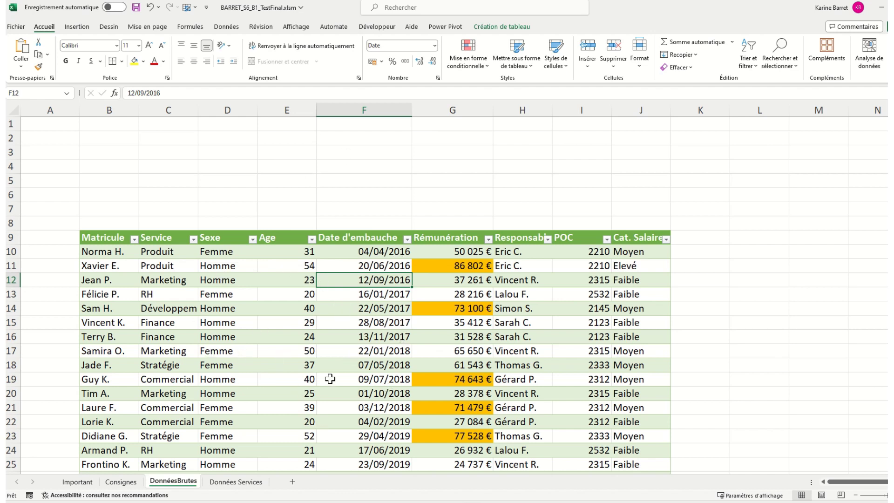
left_click(485, 153)
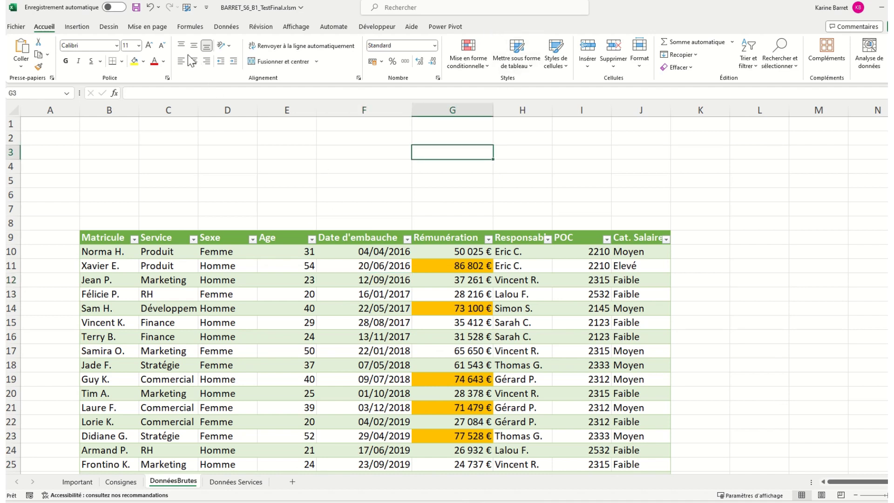
left_click(291, 310)
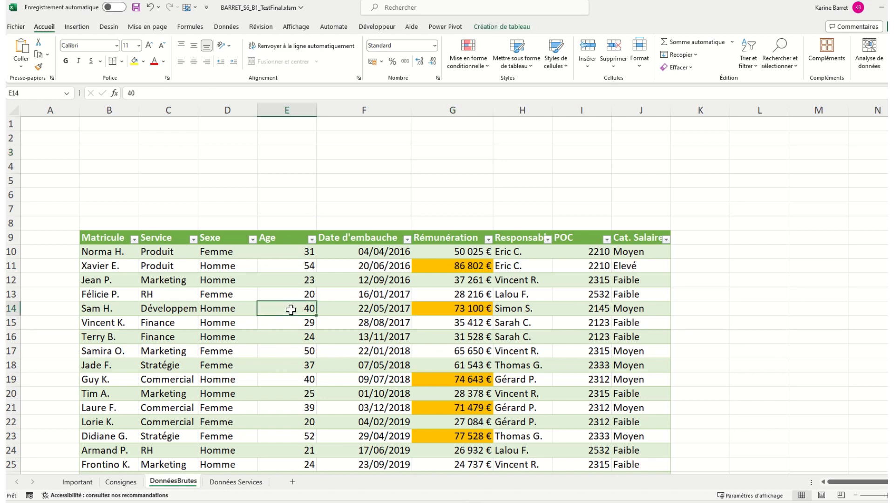
left_click(494, 24)
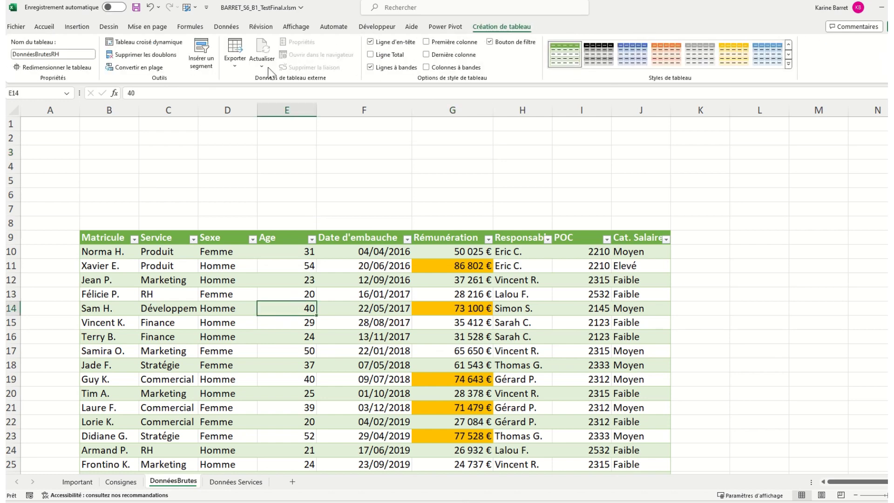
left_click(206, 61)
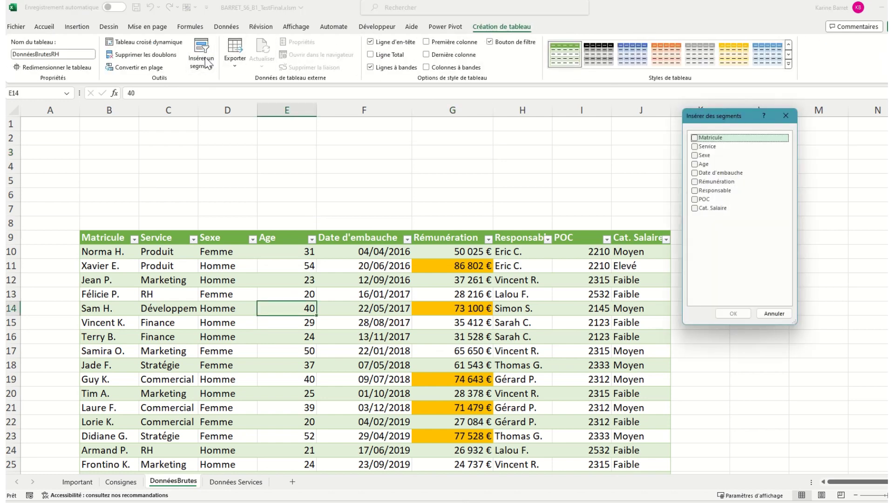
left_click(694, 153)
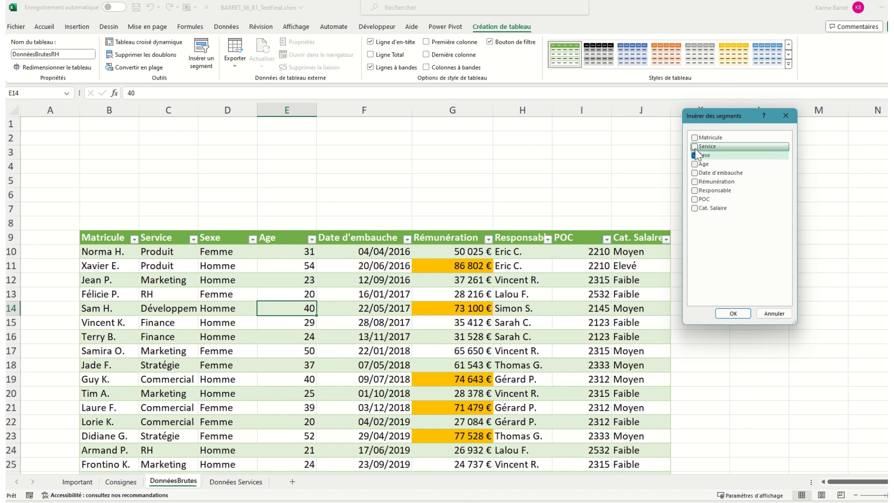
left_click(694, 147)
left_click(736, 314)
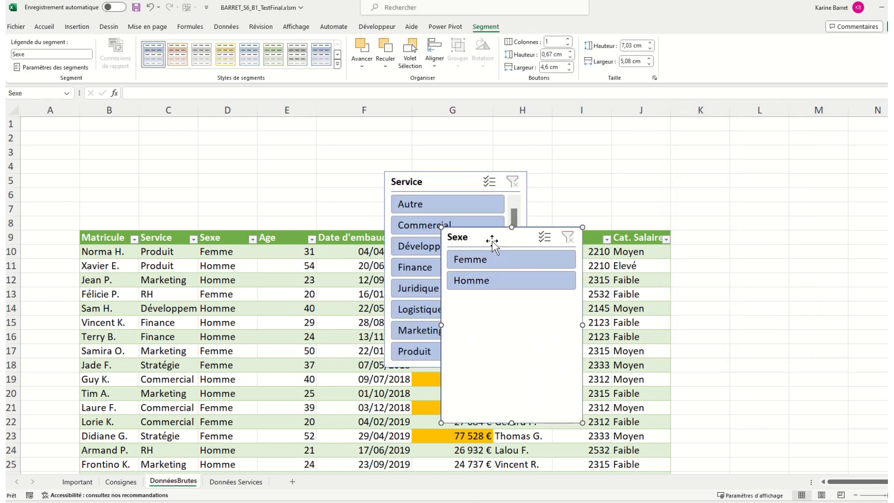
Step: Place the Sexe slicer above the table from column B and shrink it to about 2.91 cm wide by 2.54 cm high
left_click_drag(493, 241, 131, 132)
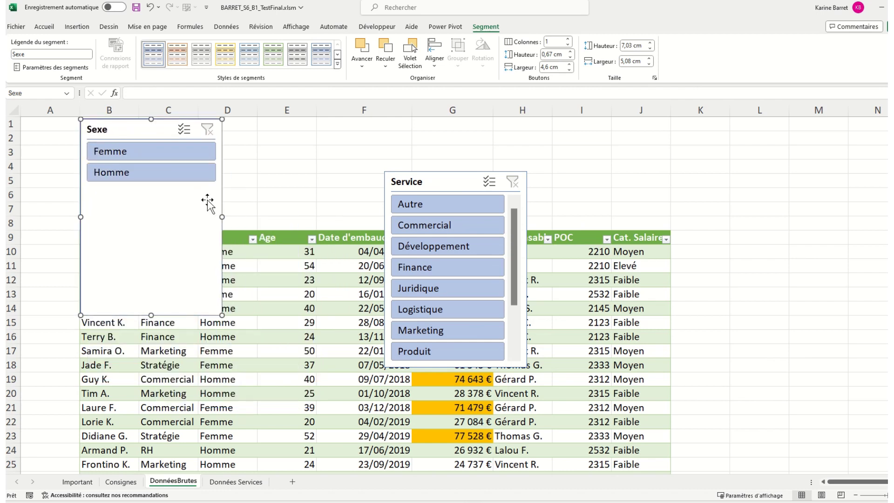
left_click_drag(222, 217, 162, 219)
left_click_drag(121, 315, 147, 153)
left_click(227, 180)
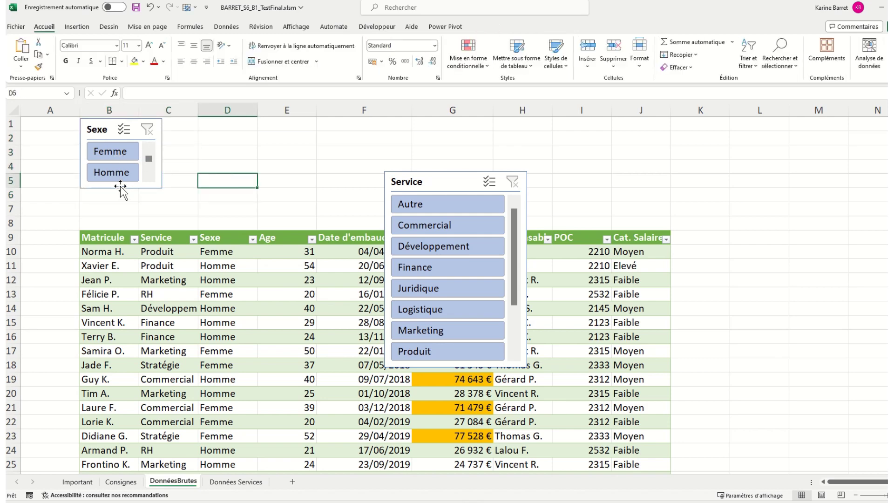
left_click(120, 187)
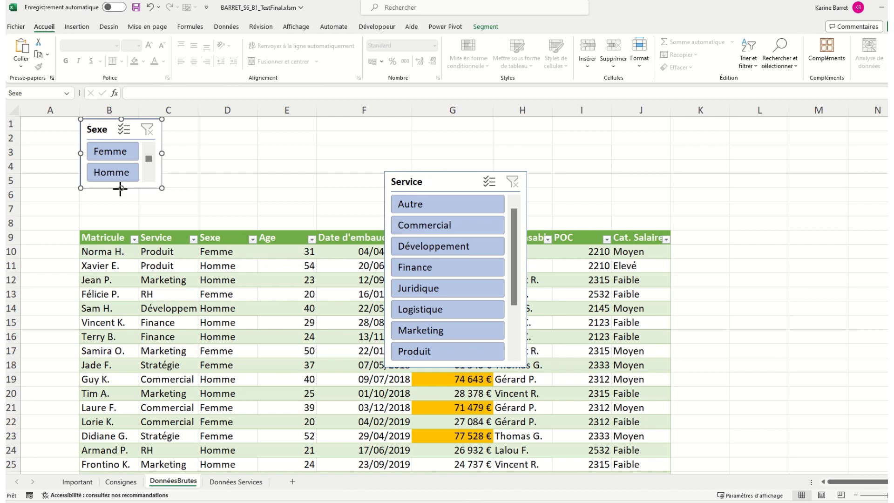
left_click_drag(120, 189, 122, 190)
left_click(219, 158)
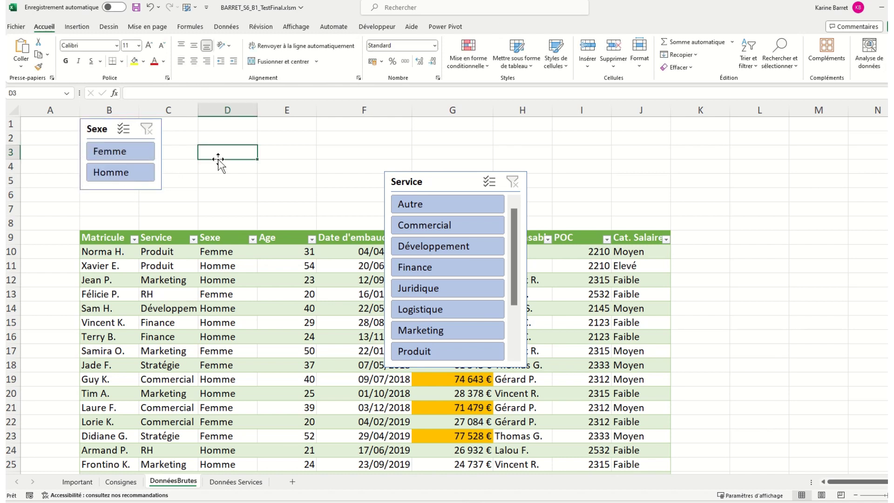
Step: Fit the Service slicer beside the Sexe slicer at about 17.99 cm wide by 2.54 cm high, with its buttons in 5 columns
left_click_drag(433, 173, 230, 131)
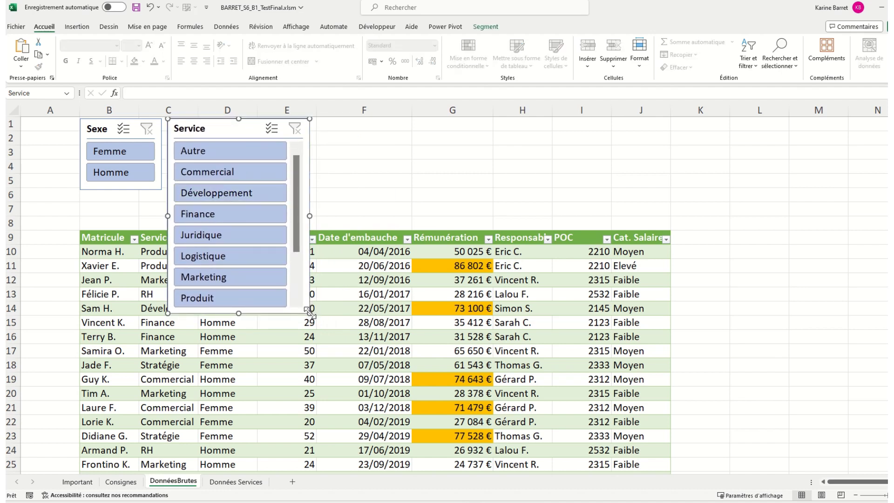
left_click_drag(309, 313, 670, 190)
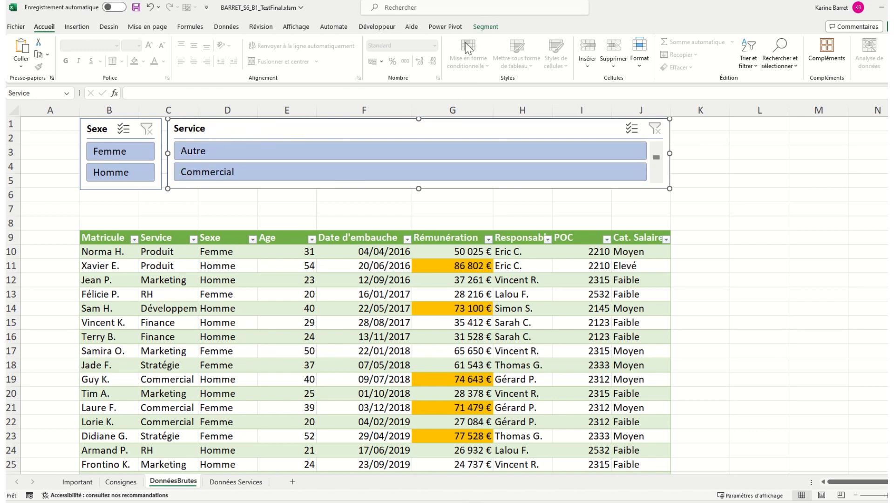
left_click(491, 28)
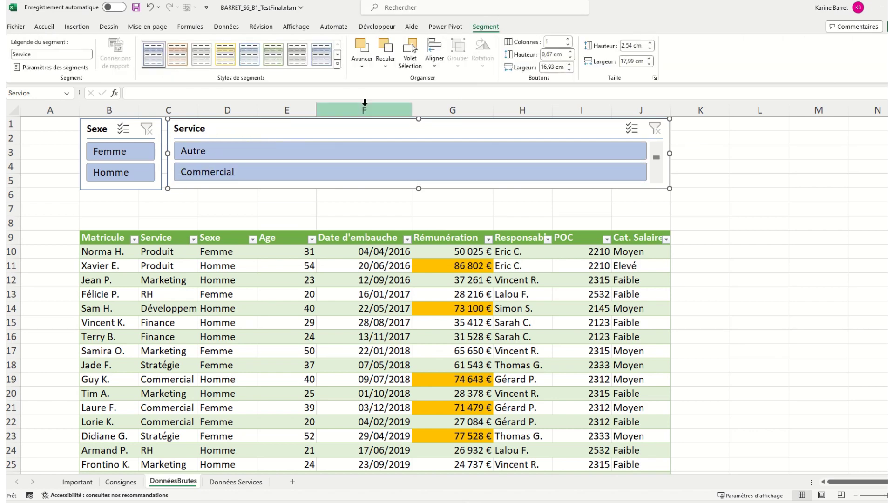
left_click(569, 40)
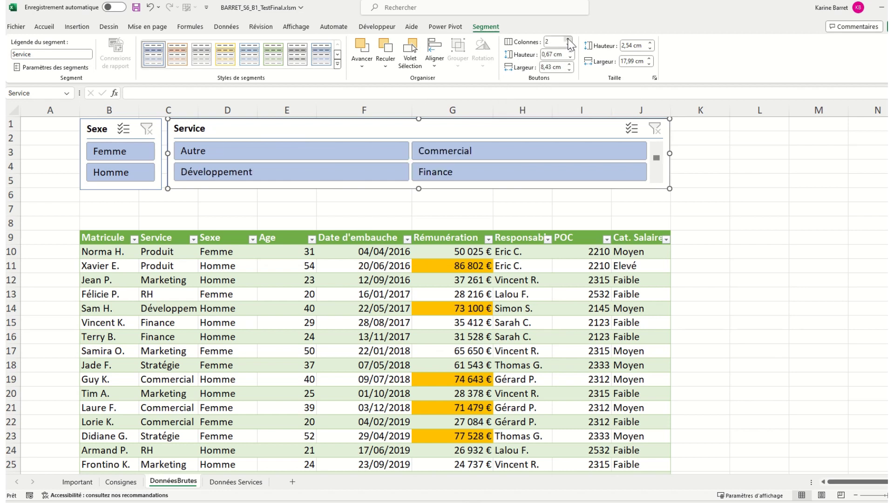
left_click(569, 40)
left_click(569, 40)
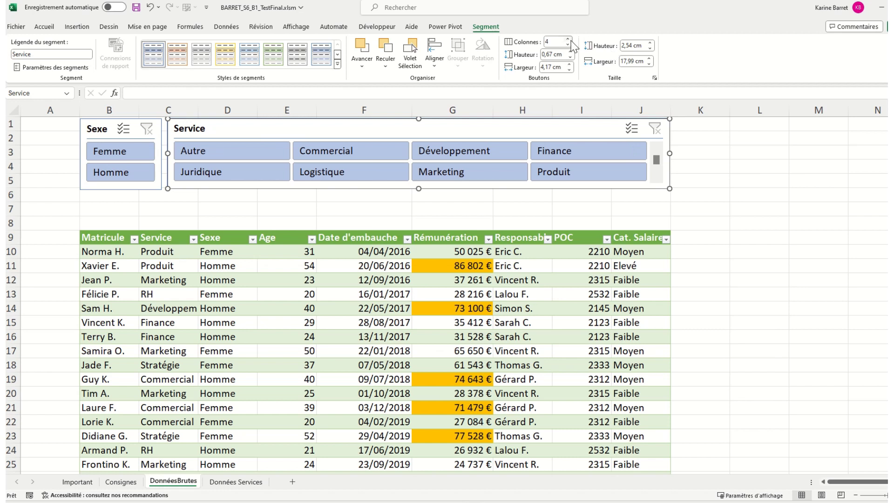
left_click(569, 40)
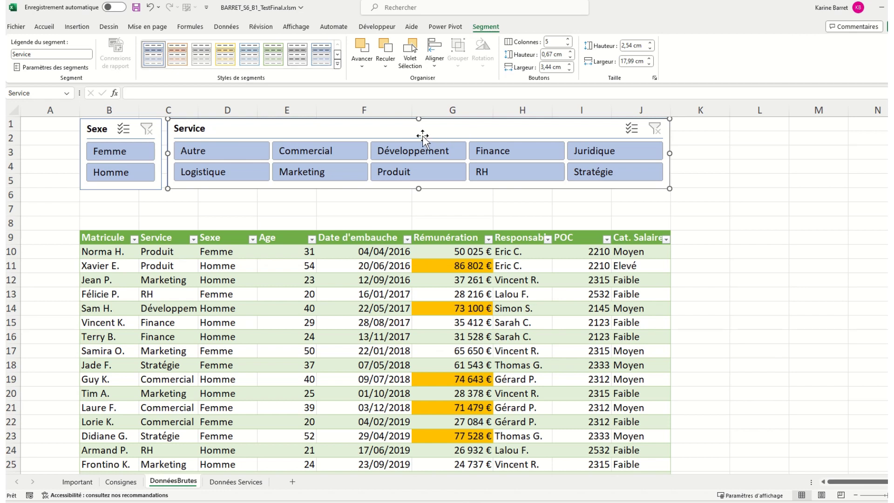
Step: Apply the light green slicer style to both the Service and Sexe slicers
left_click(275, 62)
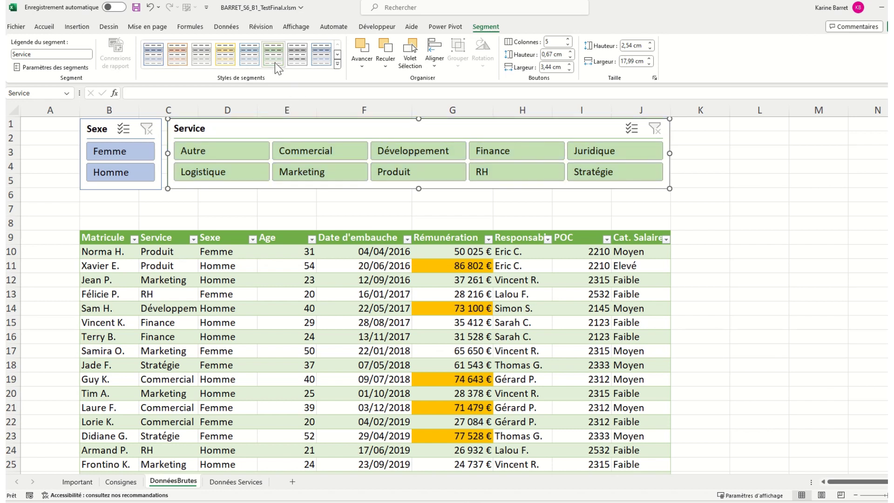
left_click(106, 129)
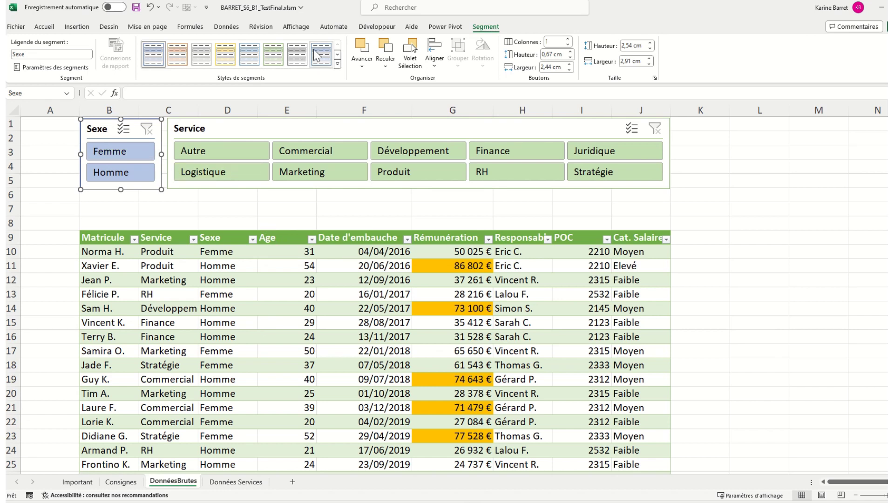
left_click(273, 54)
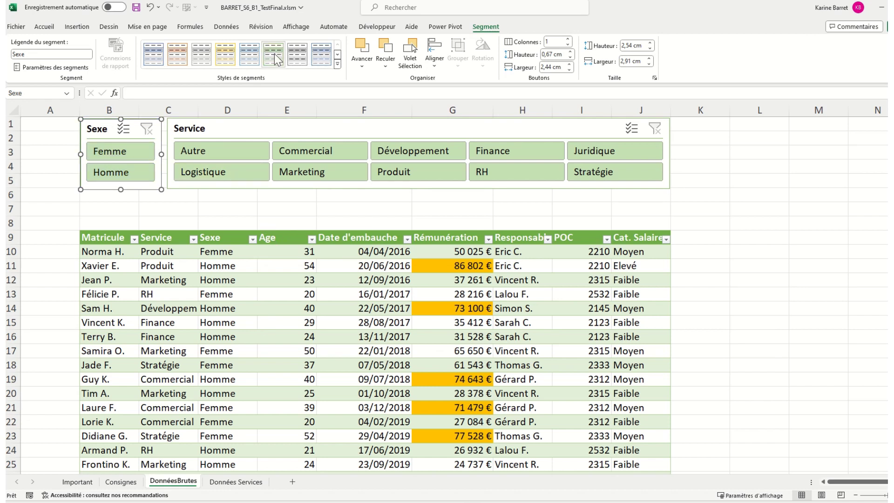
Step: Try the dark green slicer style on the Sexe slicer
left_click(337, 66)
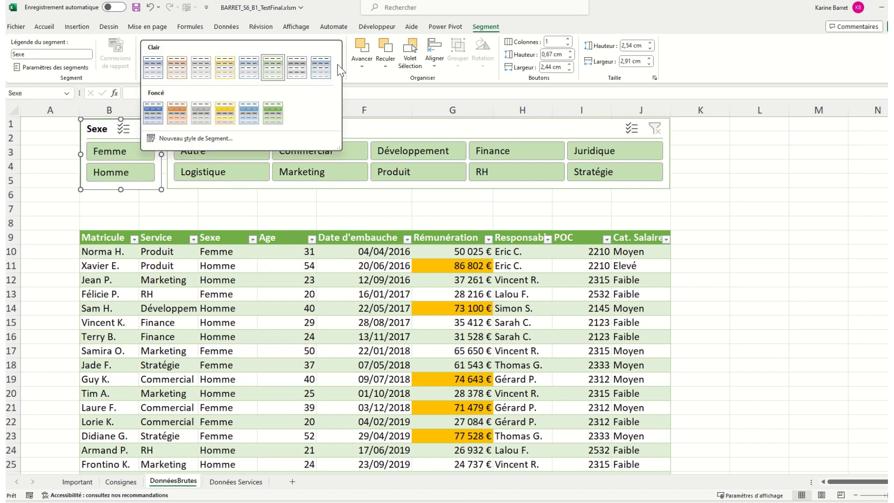
left_click(273, 116)
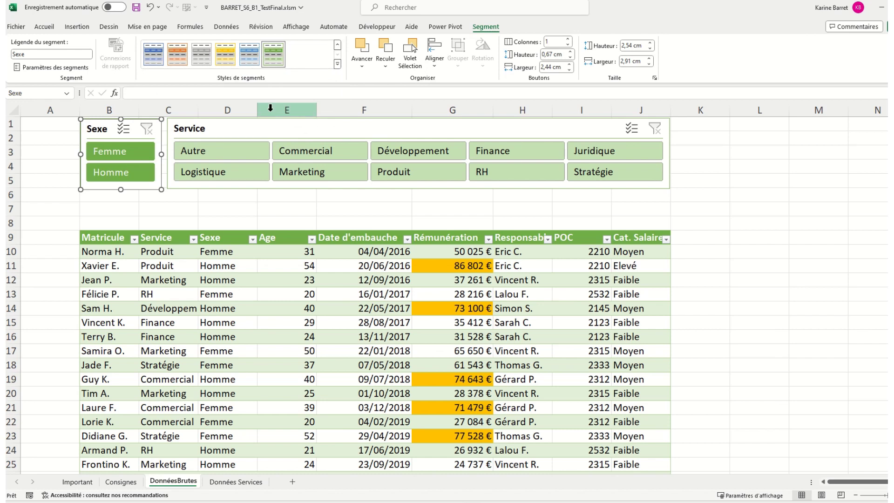
left_click(326, 206)
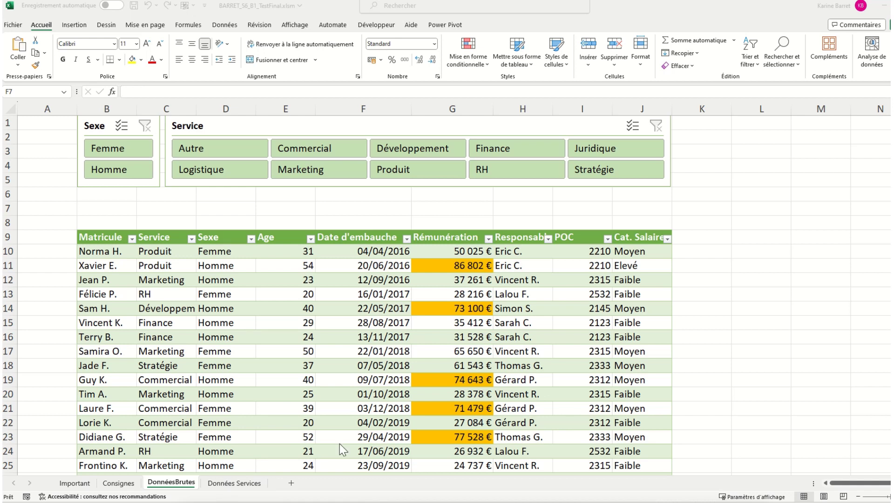
Step: Add a total row at the end of the DonnéesBrutesRH table
left_click(343, 322)
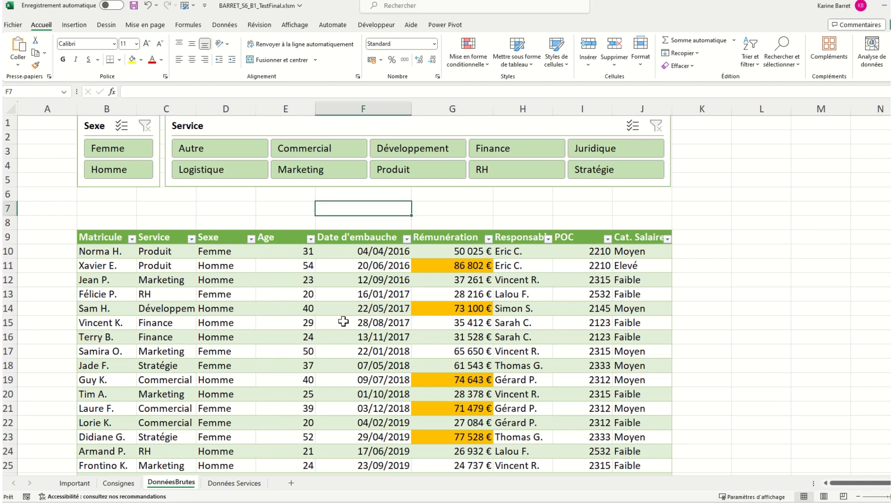
left_click(343, 321)
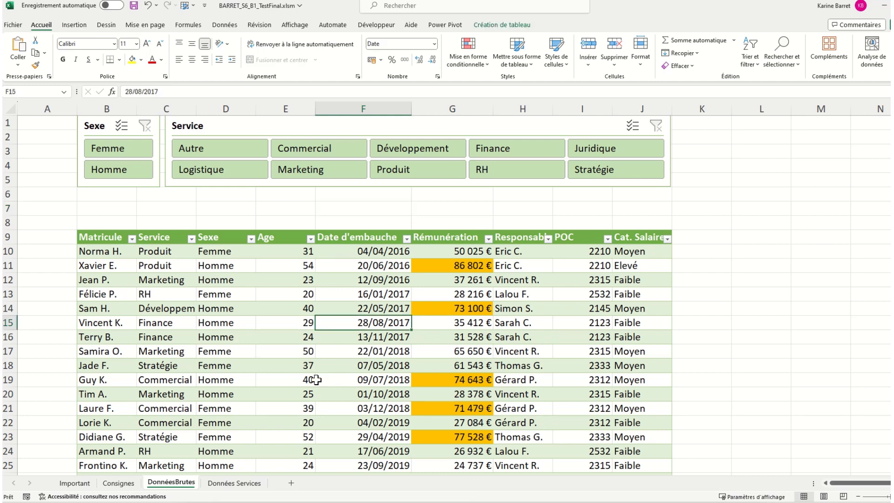
key("ctrl+Left")
key("ctrl+Down")
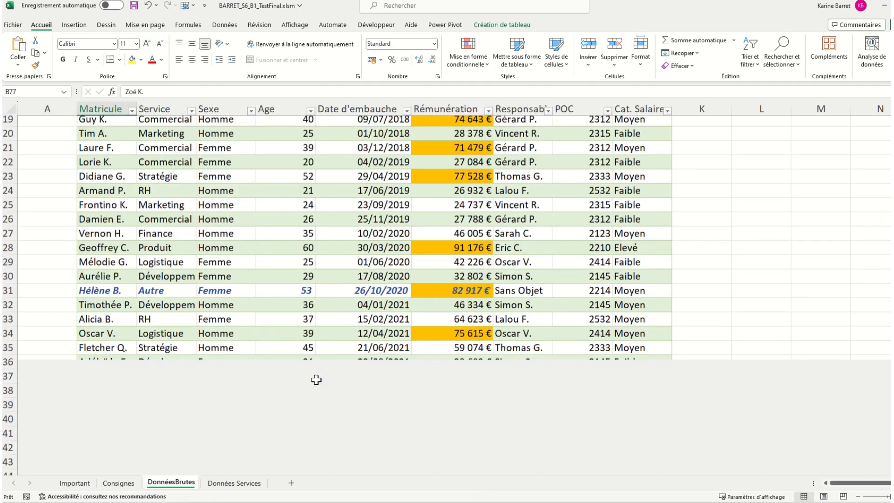
scroll(251, 426, "down", 3)
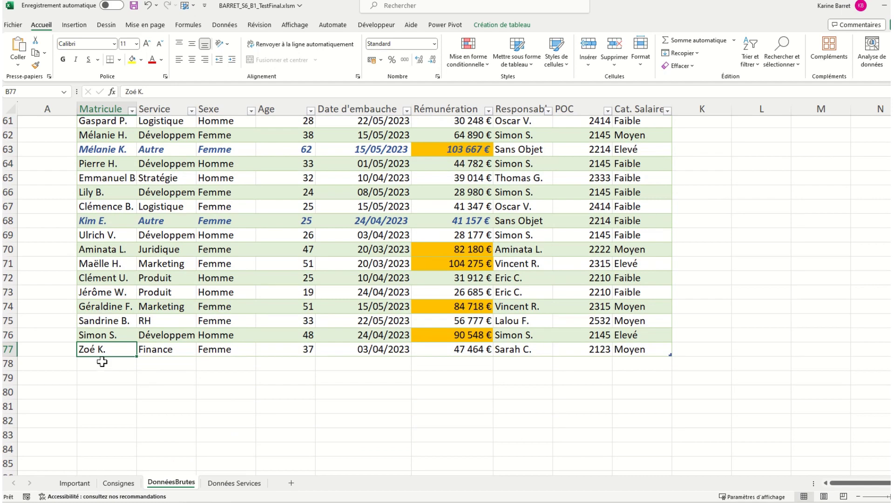
left_click(251, 279)
scroll(251, 280, "up", 20)
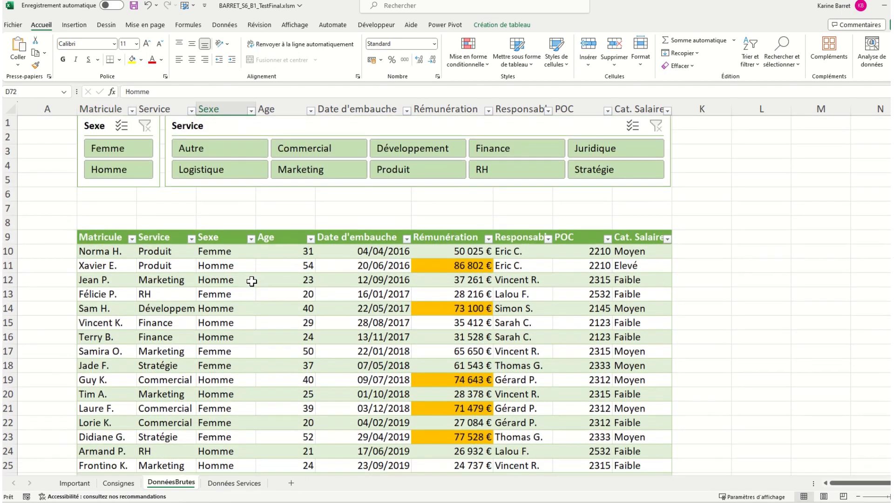
left_click(497, 26)
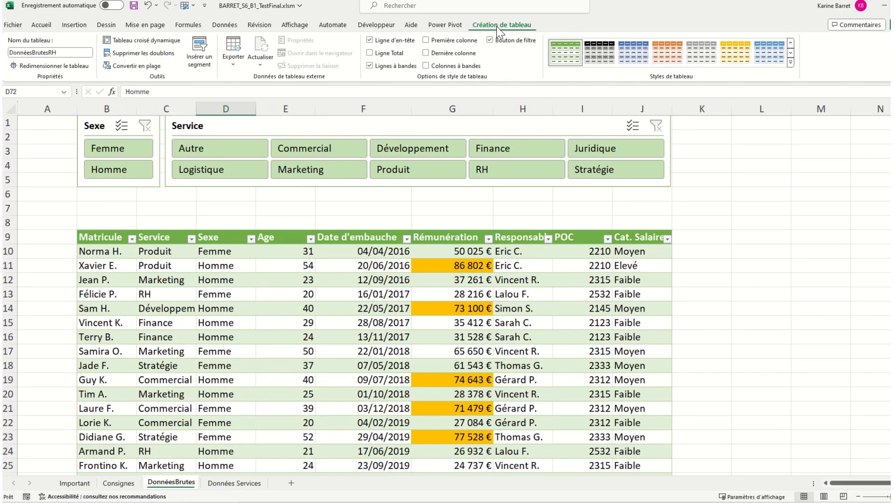
left_click(371, 54)
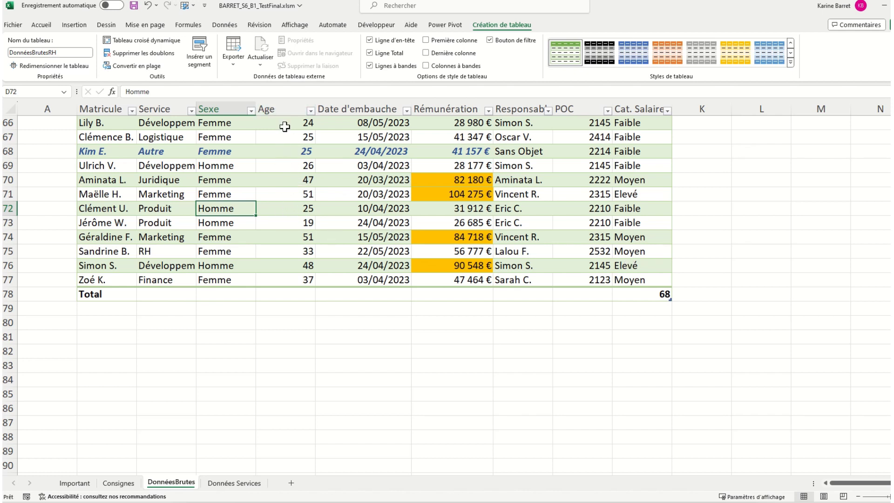
Step: Calculate the average (Moyenne) of the Age column in the table's total row
left_click(289, 294)
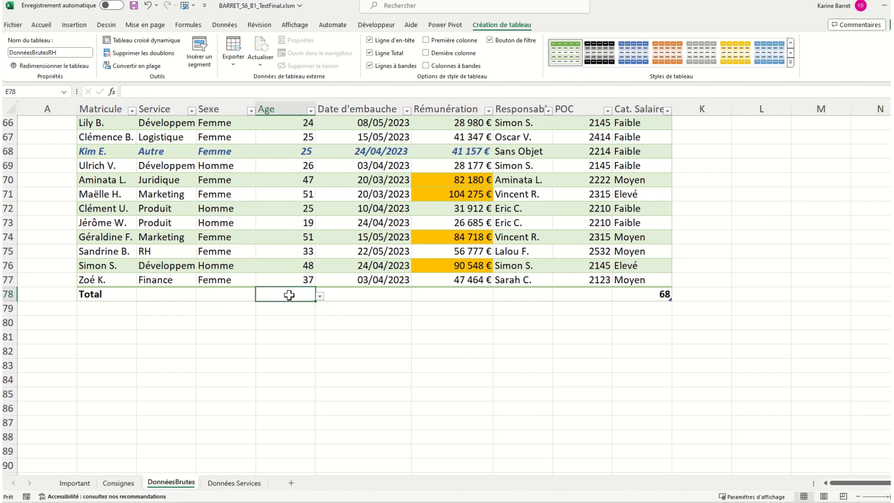
left_click(320, 297)
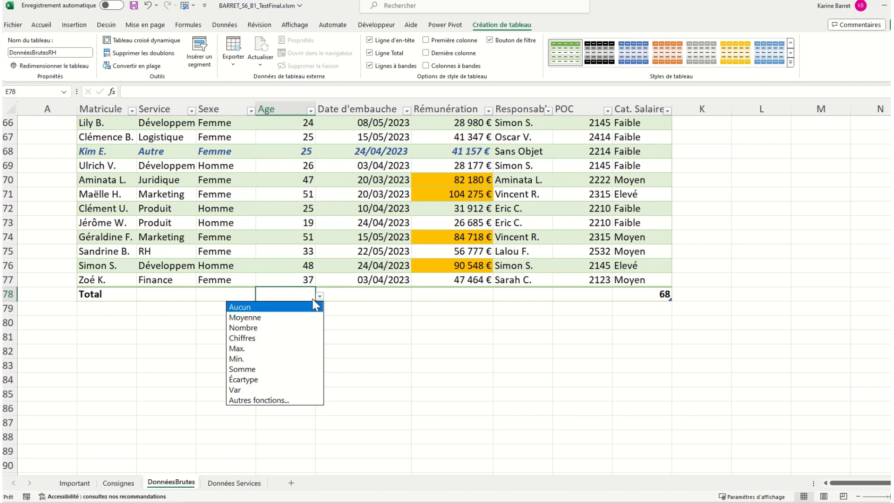
left_click(268, 319)
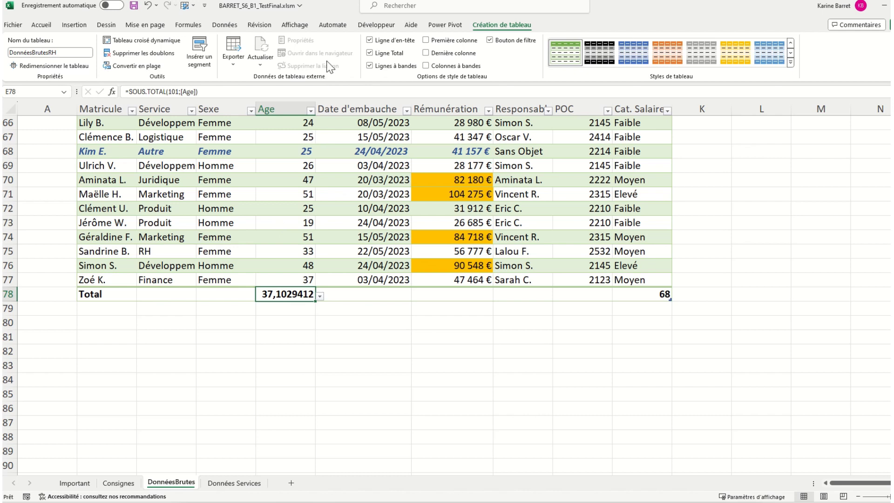
Step: Remove all decimals from the average age in the total row
left_click(42, 25)
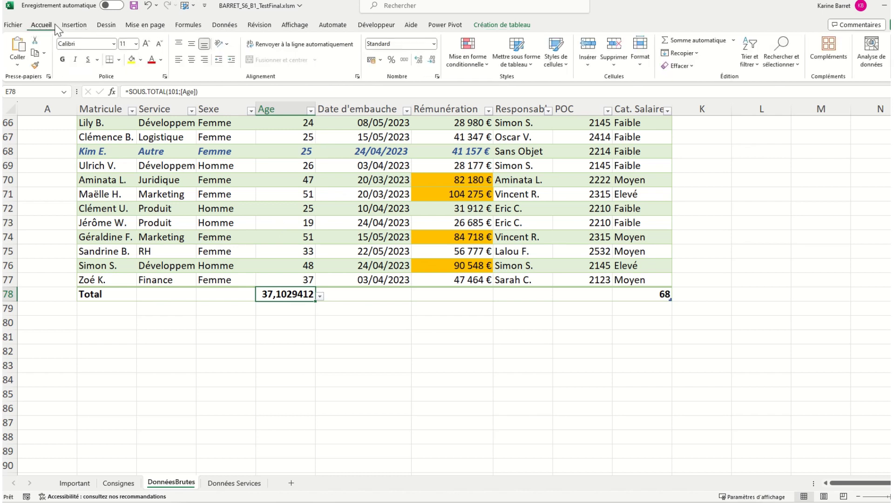
left_click(433, 60)
left_click(433, 60)
left_click(433, 59)
left_click(432, 60)
left_click(432, 60)
left_click(432, 60)
left_click(433, 60)
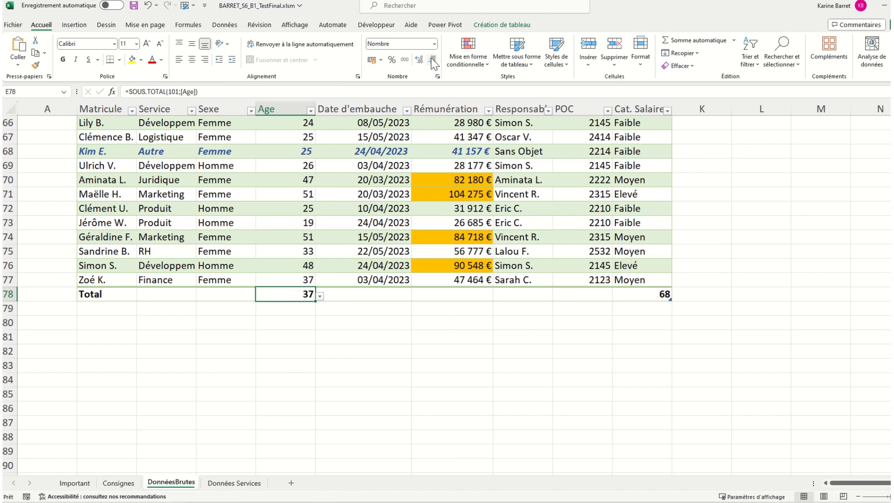
left_click(356, 295)
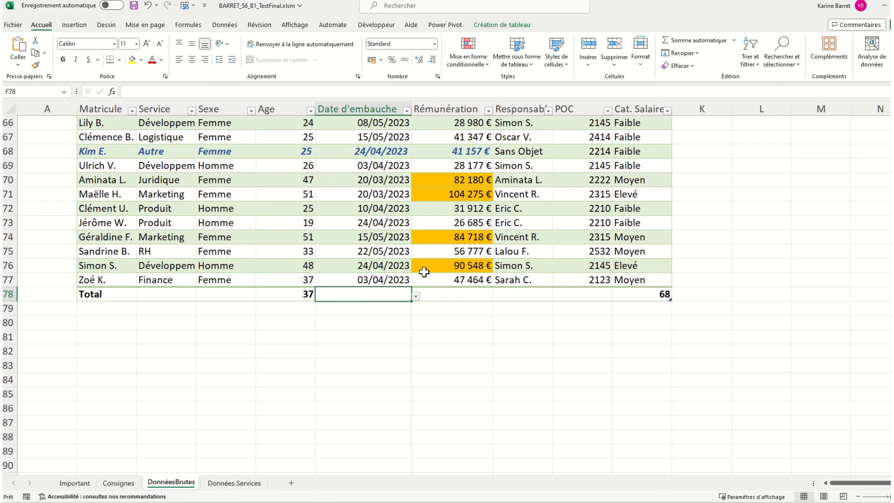
Step: Enter the formula =SOMME(DonnéesBrutesRH[Rémunération]) in cell E6 above the table
scroll(423, 272, "up", 20)
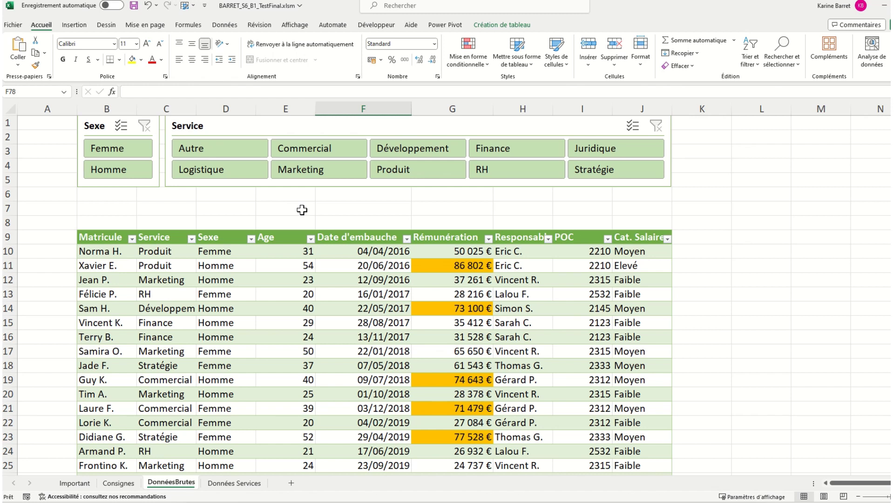
left_click(281, 197)
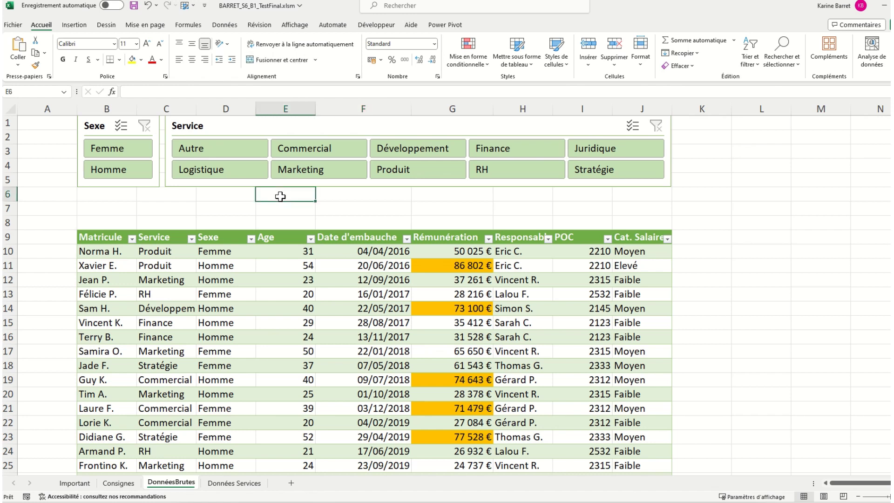
type("=SOMME(")
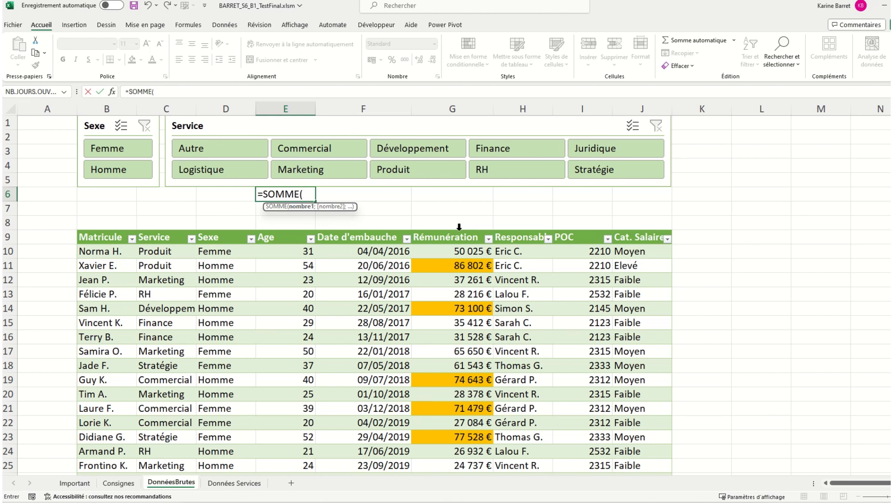
left_click(459, 228)
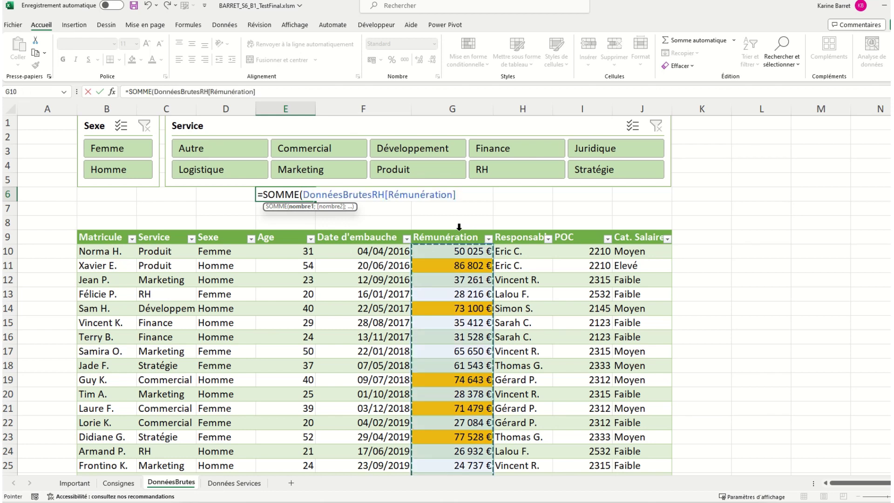
type(")")
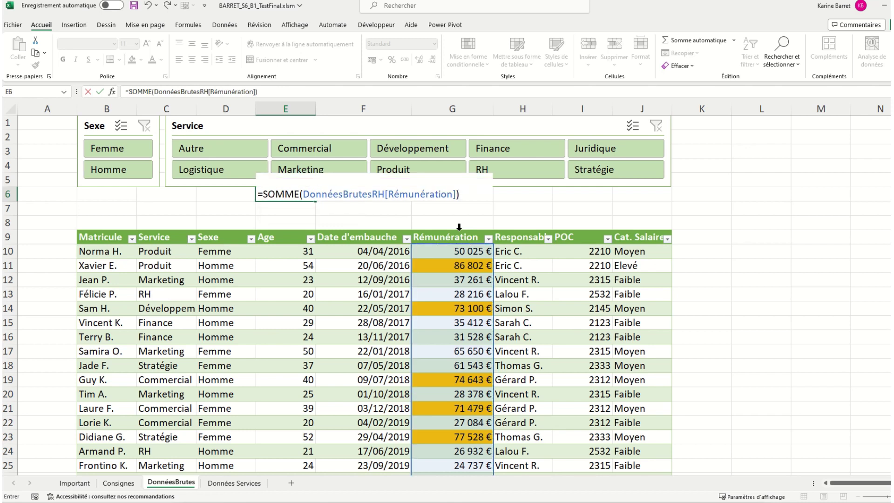
key("Return")
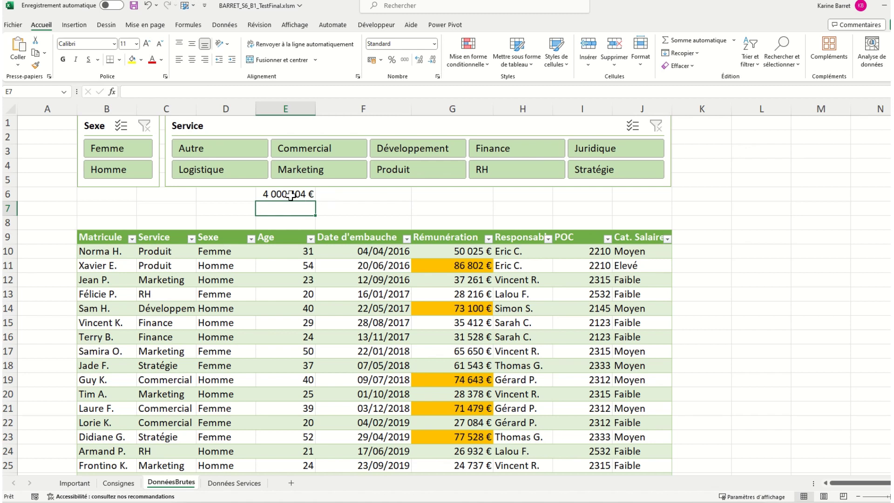
Step: Label the sum by entering "Masse salariale entreprise" in cell D6
left_click(231, 193)
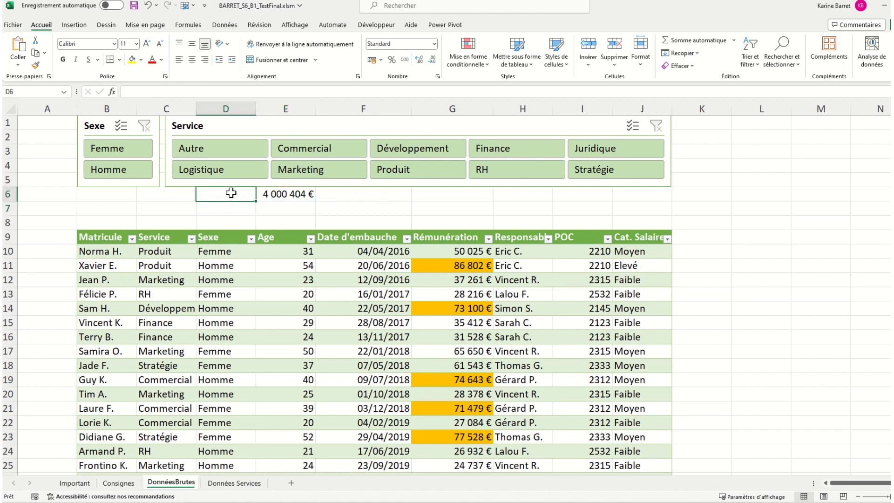
type("Mont")
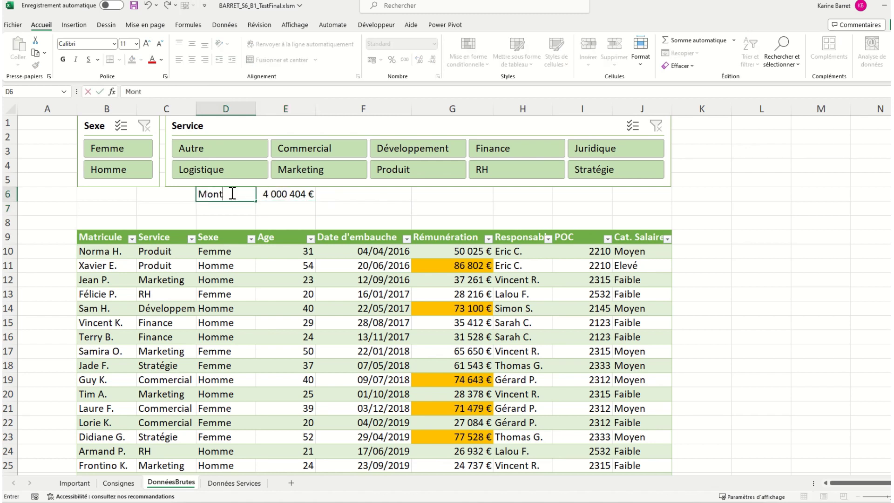
key("BackSpace")
key("BackSpace")
key("BackSpace")
type("asse salariale")
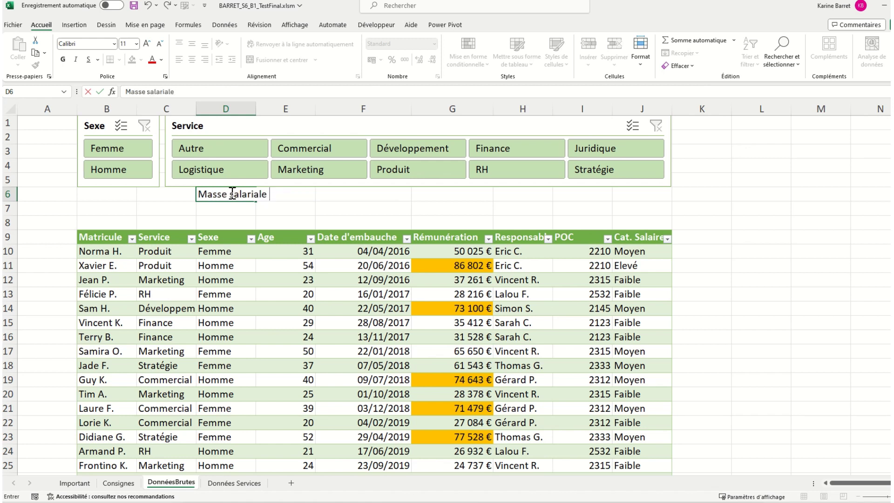
type(" entreprise")
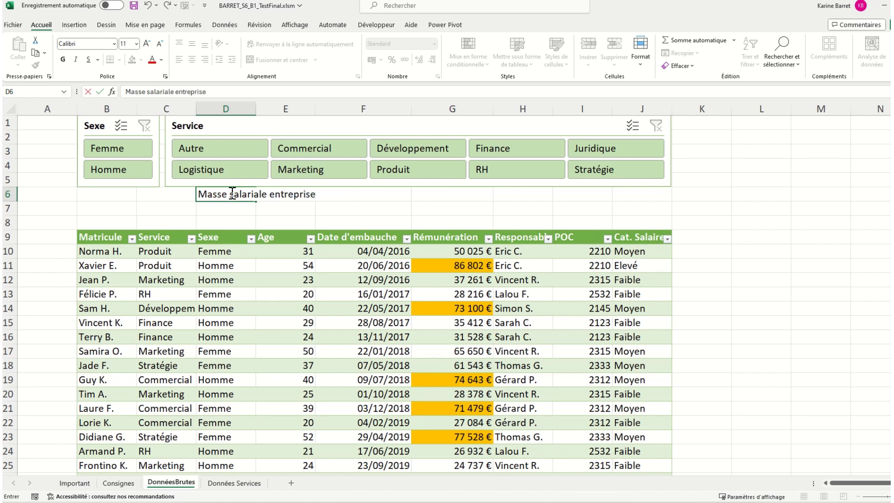
key("ctrl+Return")
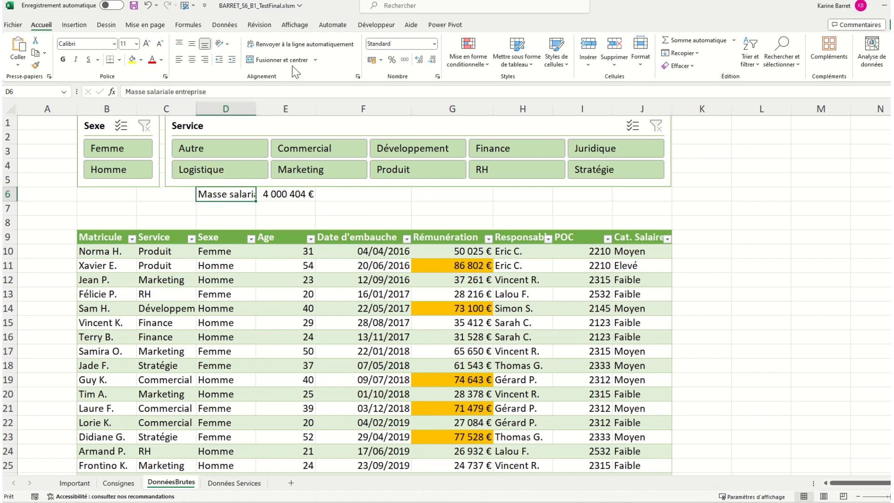
Step: Align the D6 label to the right and append " :" to its text
left_click(205, 59)
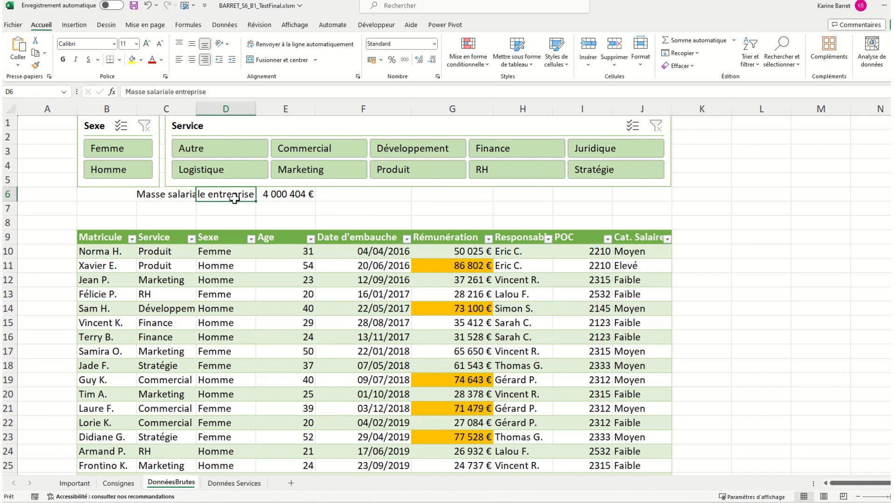
left_click(224, 90)
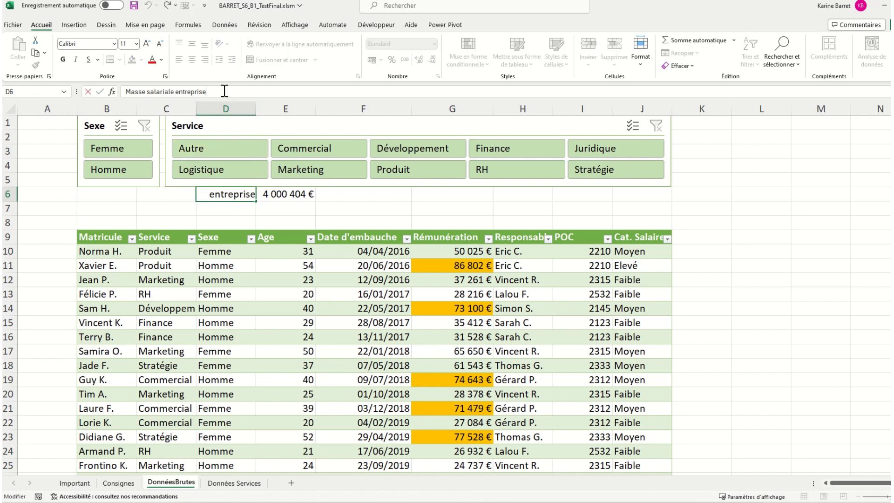
type(":")
key("Return")
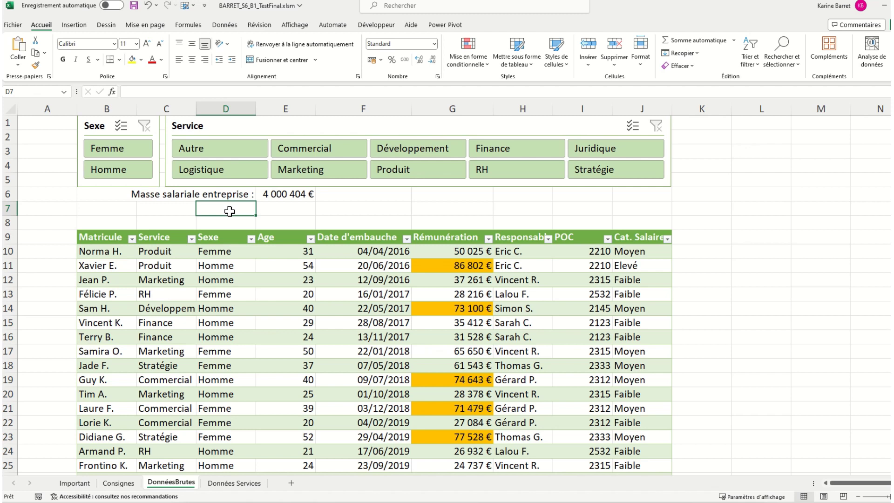
Step: Copy the D6 label down to D7 and reword the copy as "Masse salariale de la sélection :"
left_click(226, 192)
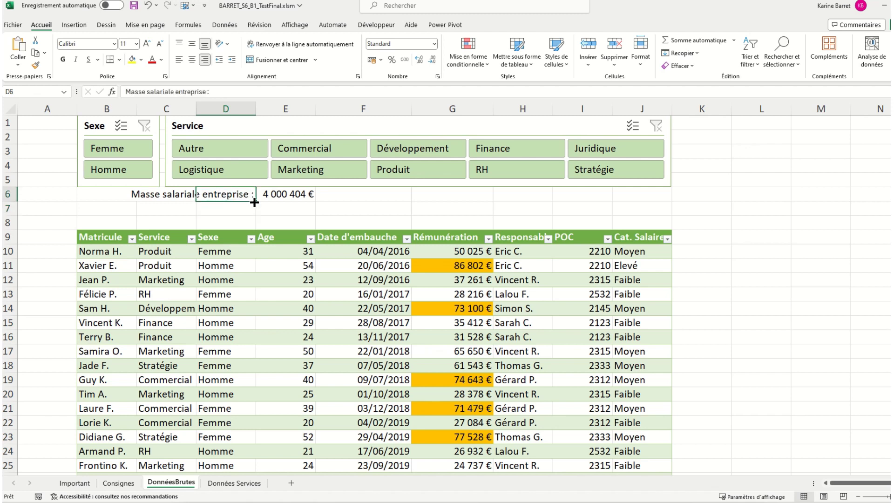
left_click_drag(254, 202, 253, 211)
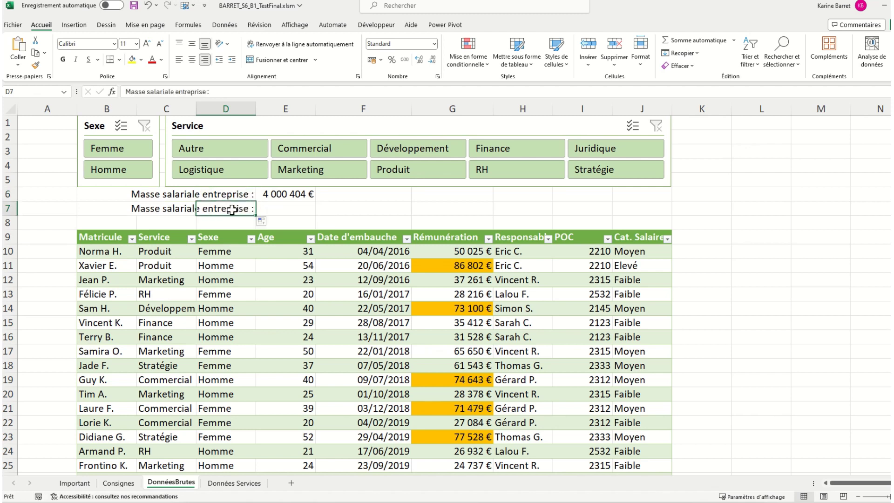
double_click(192, 92)
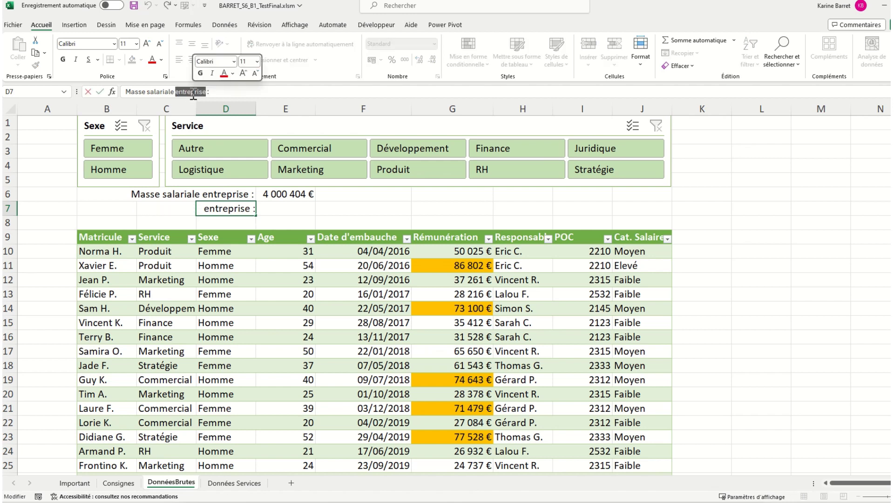
type("de la séle")
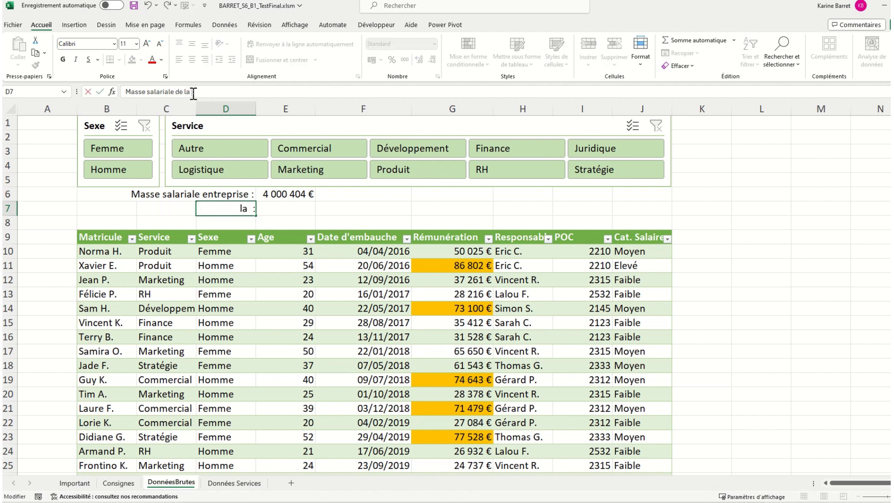
type("ction")
key("Return")
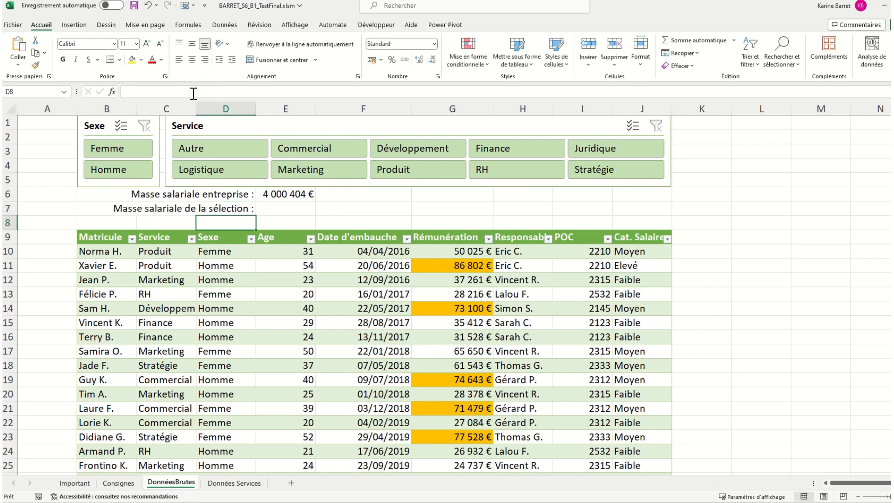
Step: Set the Rémunération cell in the table's total row to calculate Somme
left_click(286, 205)
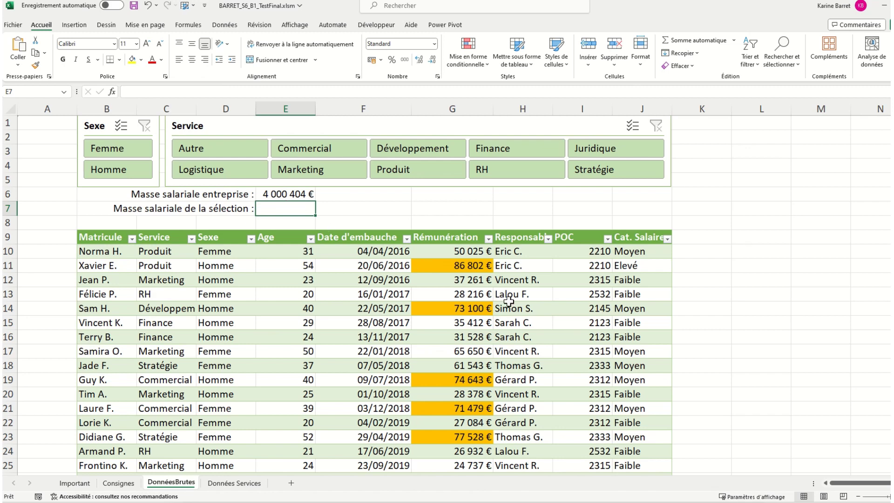
scroll(508, 302, "down", 15)
scroll(509, 301, "down", 4)
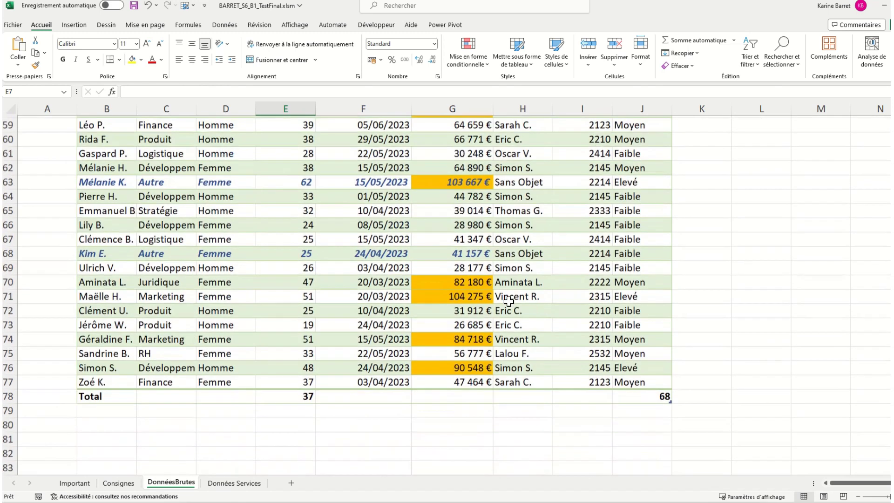
left_click(455, 395)
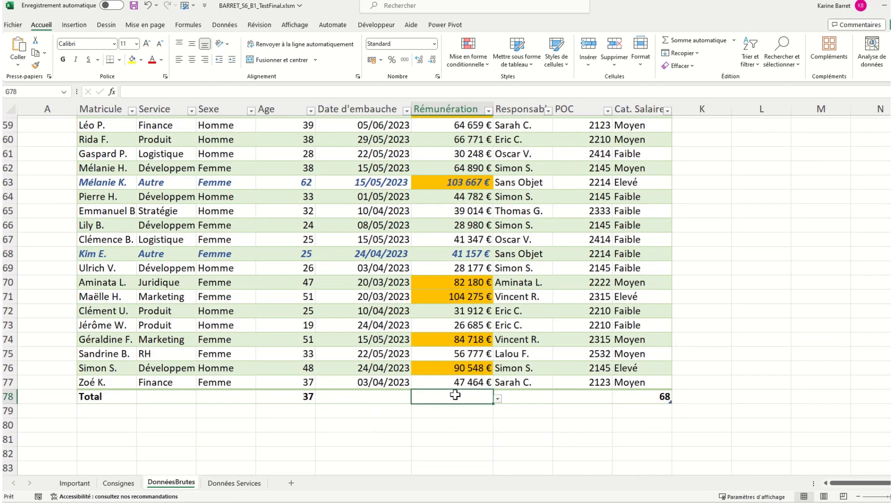
left_click(497, 399)
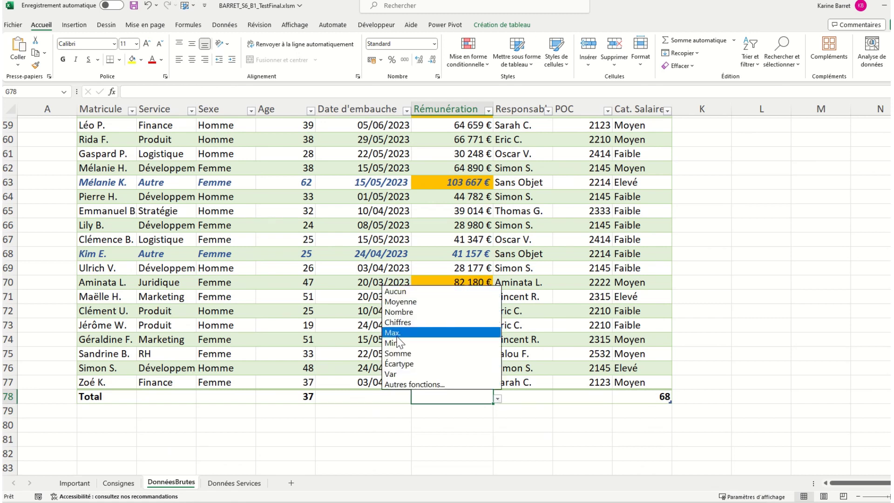
left_click(406, 354)
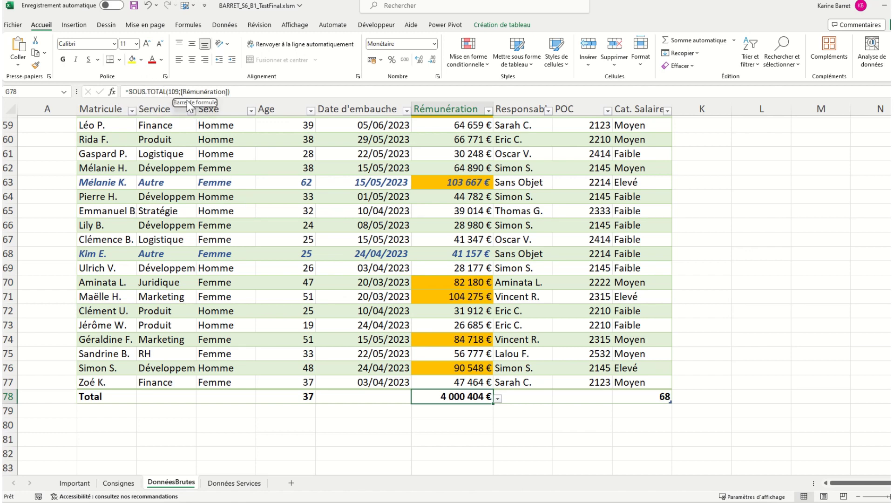
Step: Enter the formula =SOUS.TOTAL(9;DonnéesBrutesRH[Rémunération]) in cell E7 beside the selection payroll label
scroll(315, 268, "up", 11)
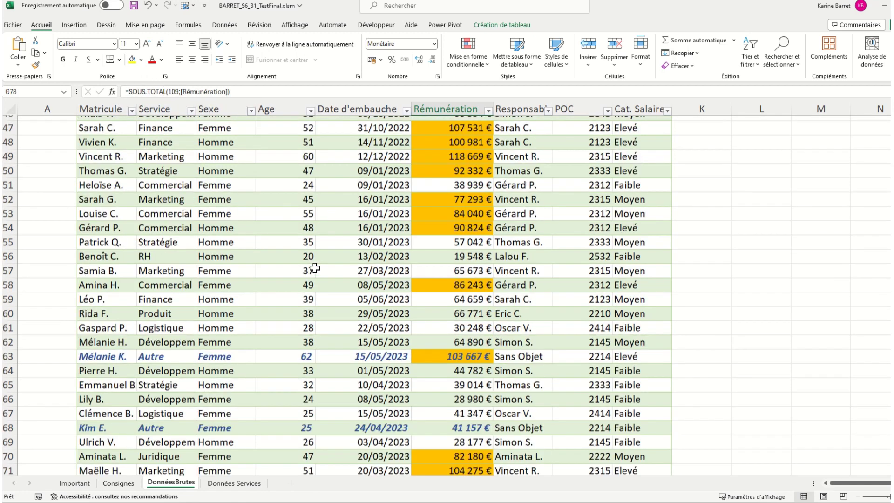
scroll(312, 267, "up", 8)
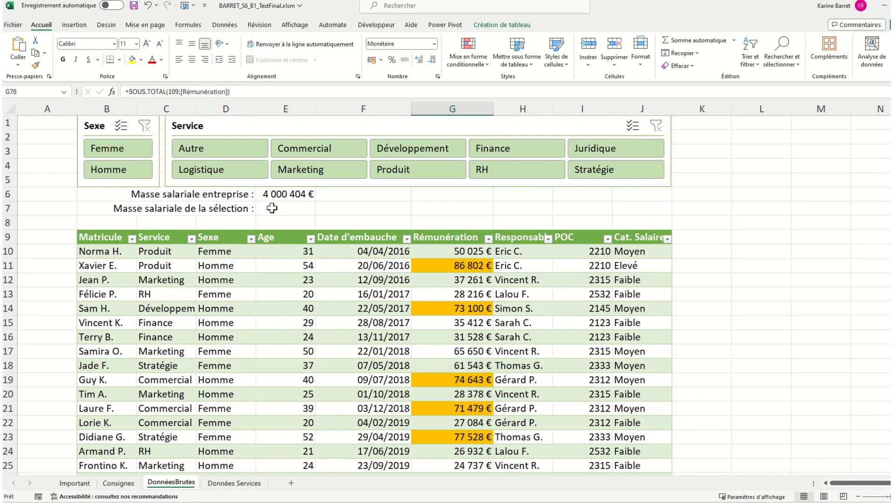
left_click(272, 208)
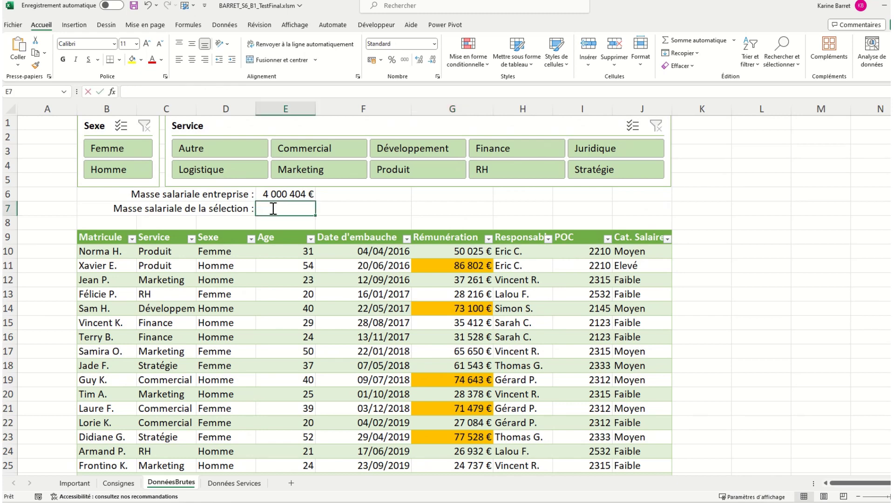
type("=sou")
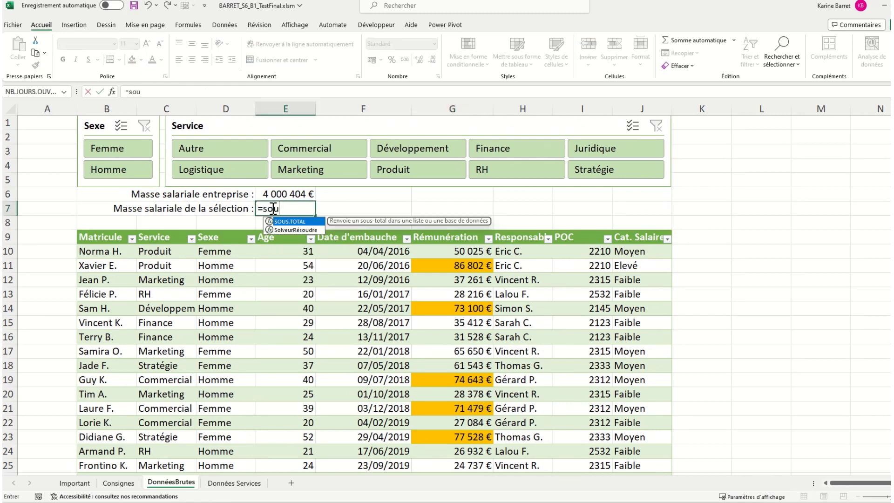
key("Tab")
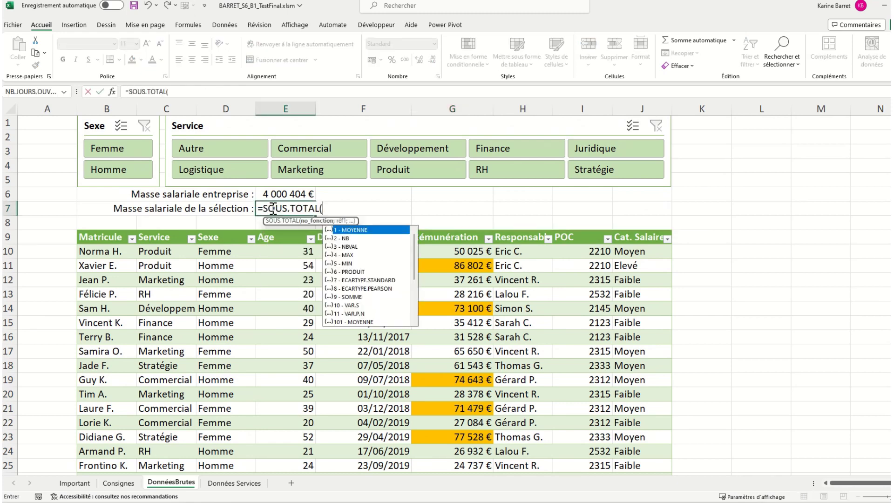
double_click(352, 297)
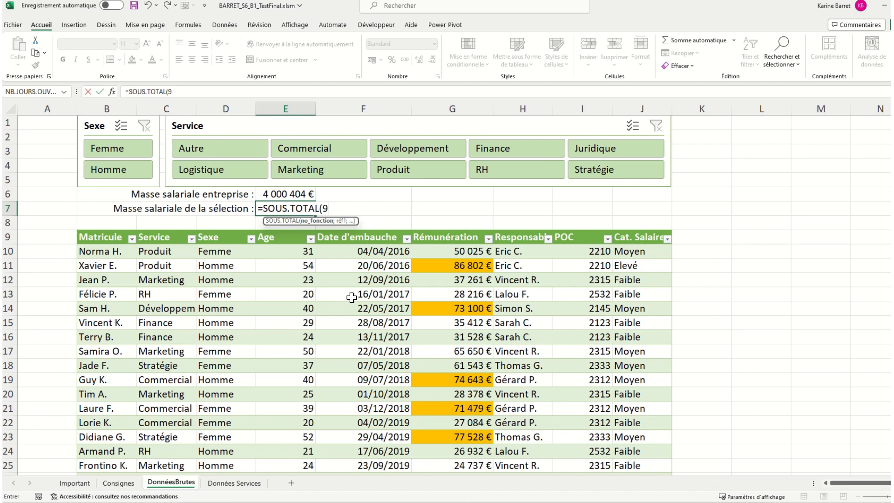
type(";")
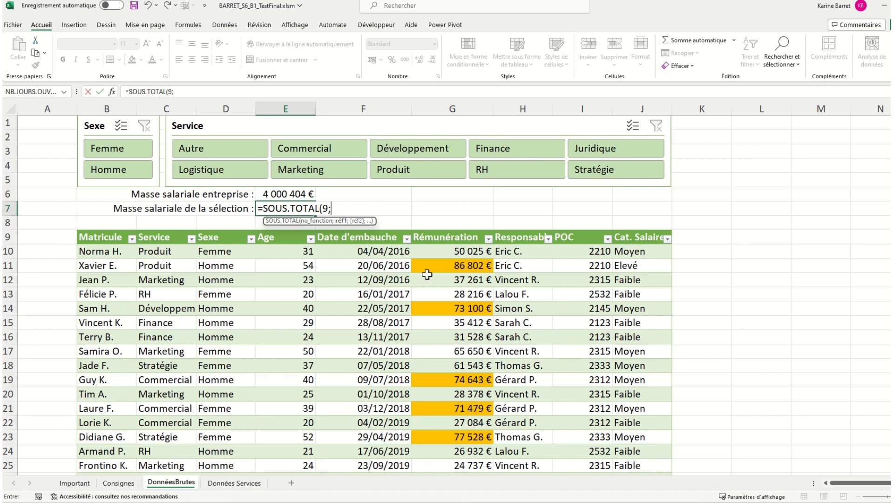
left_click(450, 230)
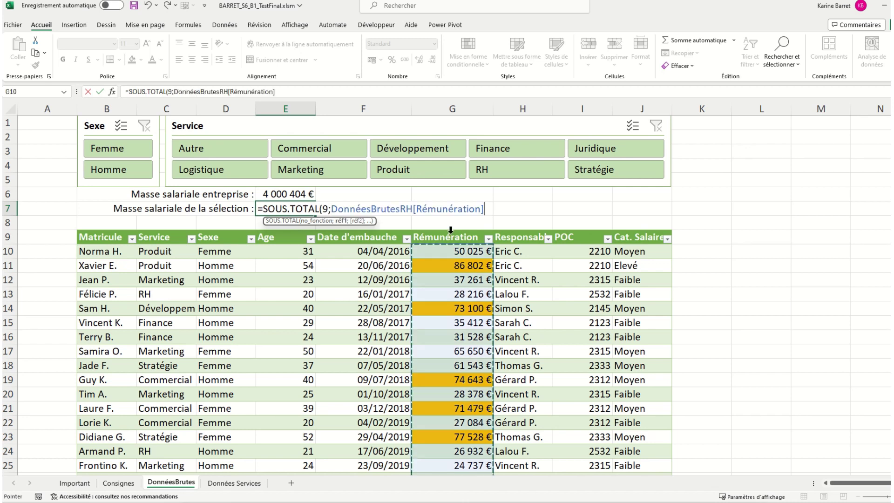
type(")")
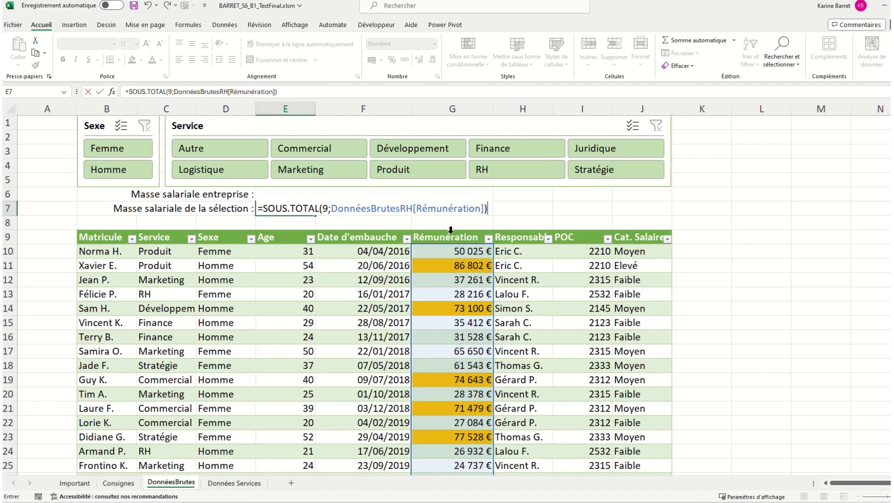
key("Return")
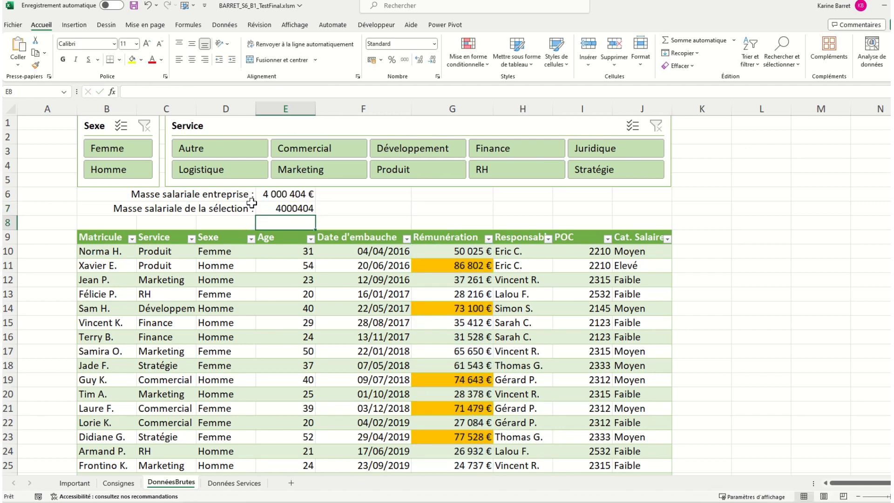
Step: Copy the currency formatting of cell E6 onto cell E7
left_click(278, 193)
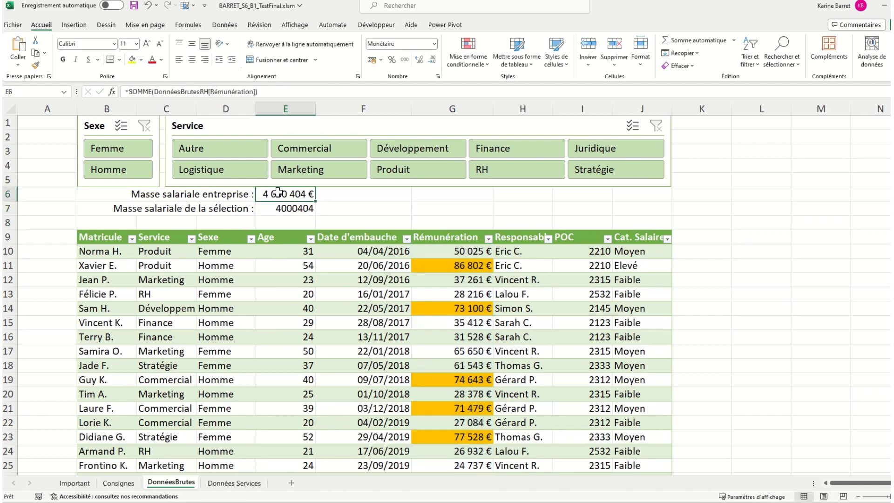
left_click(35, 65)
left_click(269, 208)
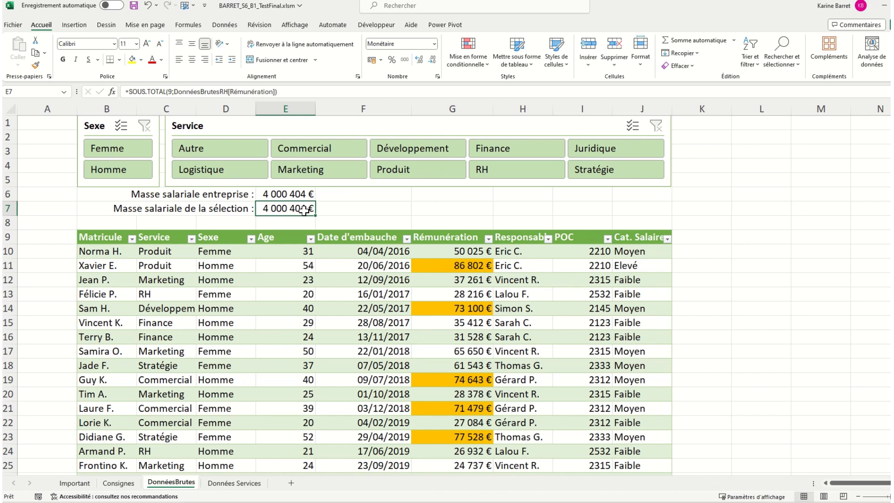
Step: Test the selection total with the slicers on Femme, then on Homme with Commercial, and clear all table filters
left_click(125, 151)
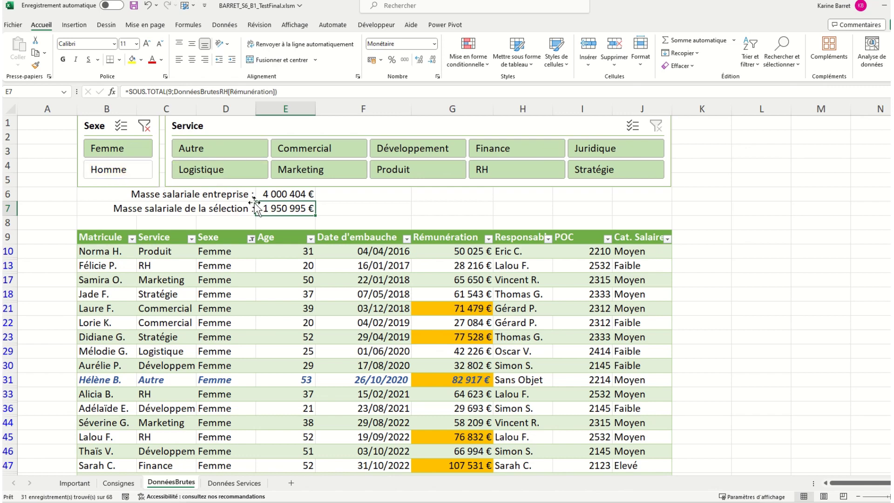
left_click(116, 170)
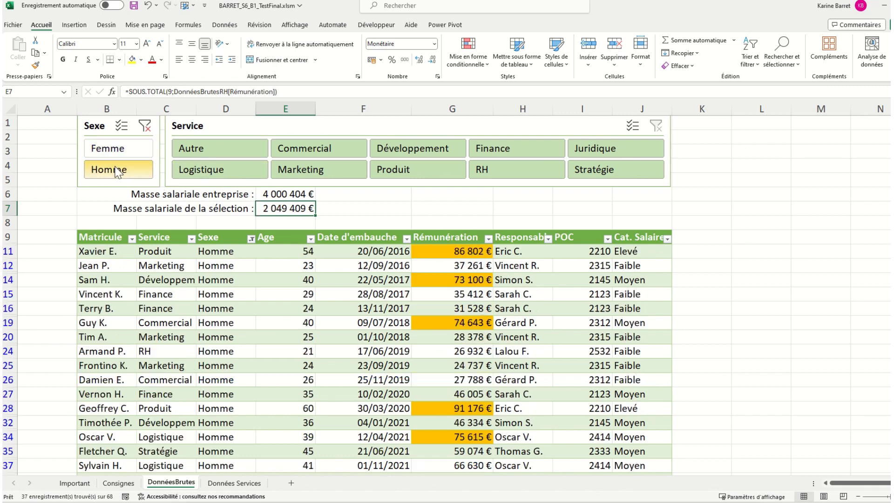
left_click(298, 155)
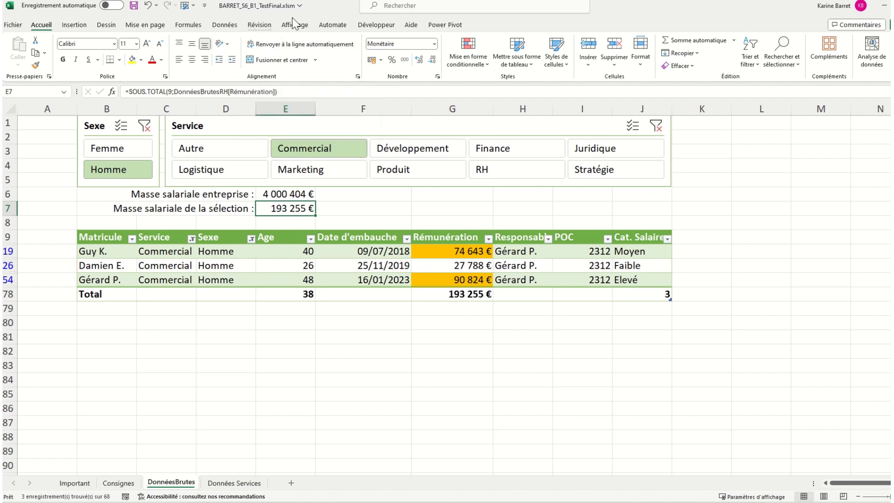
left_click(226, 26)
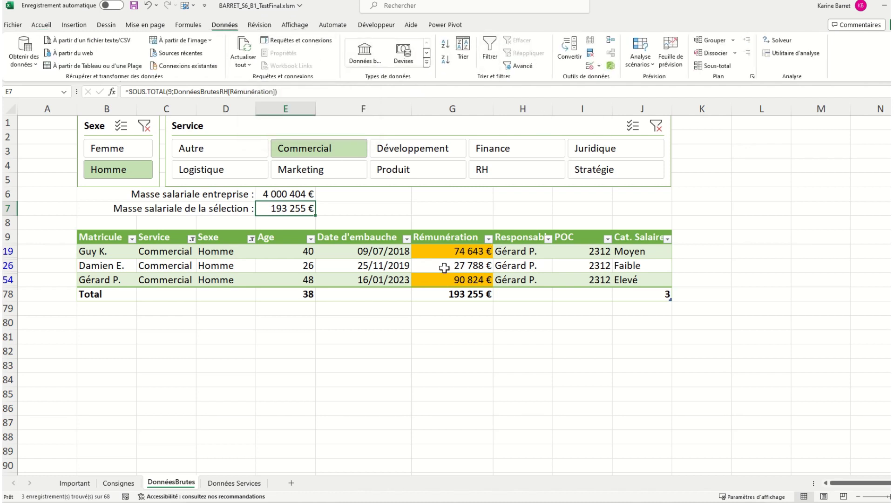
left_click(389, 269)
left_click(515, 40)
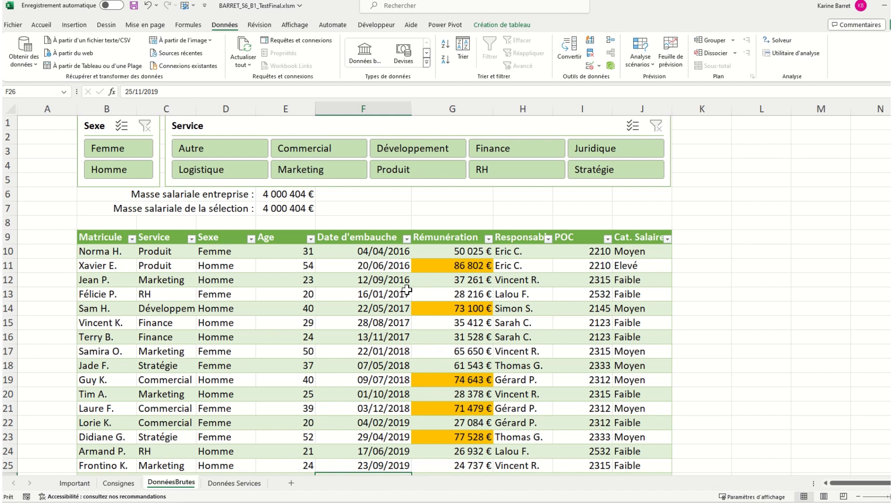
Step: Enter the label "pourcentage de la sélection sur l'entreprise" in cell D8
left_click(240, 220)
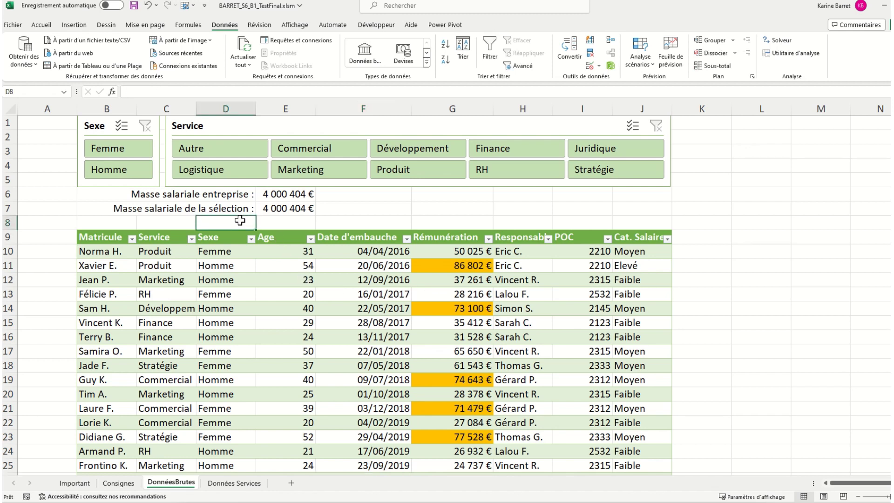
type("po")
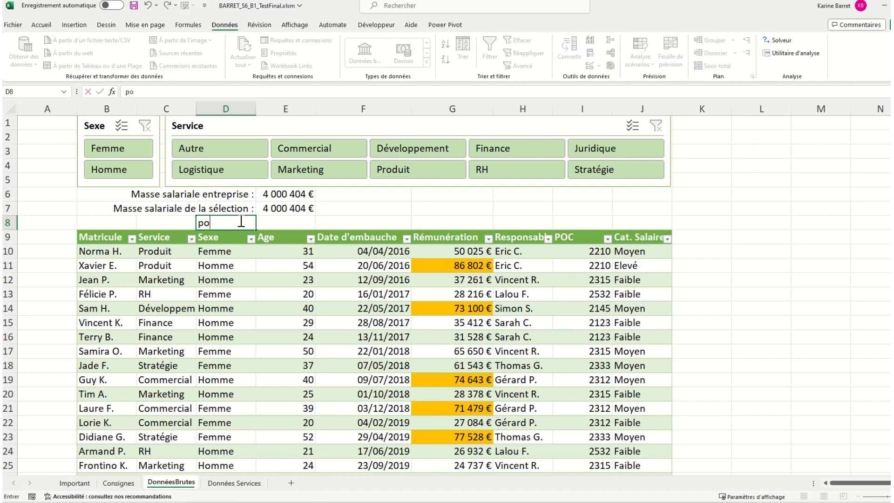
type("urcentage")
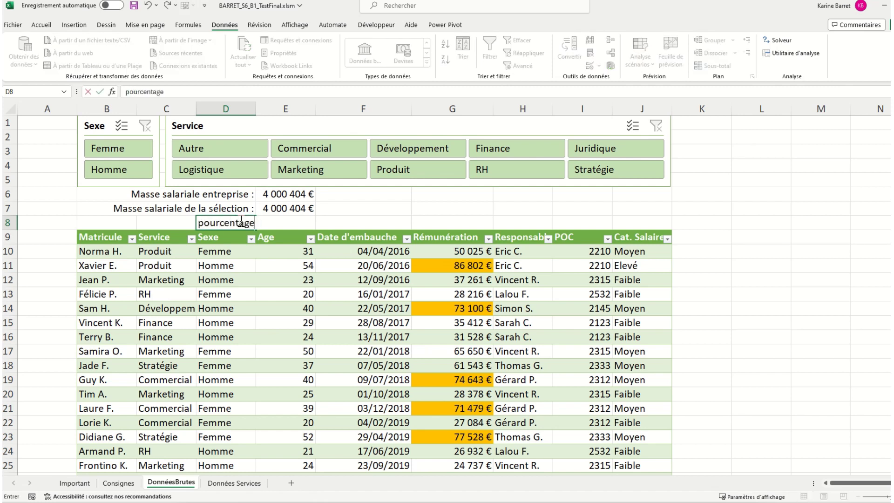
type(" de la sélection sur k")
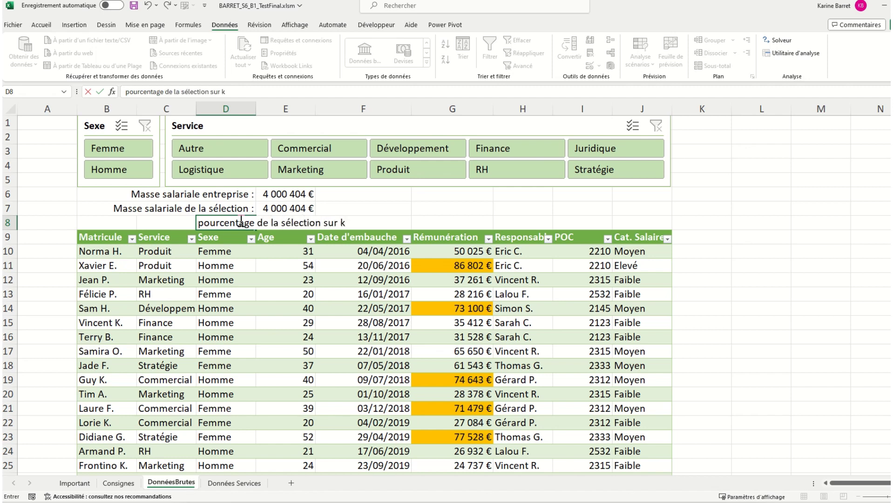
key("BackSpace")
type("l'entrepe")
type("ise")
key("Return")
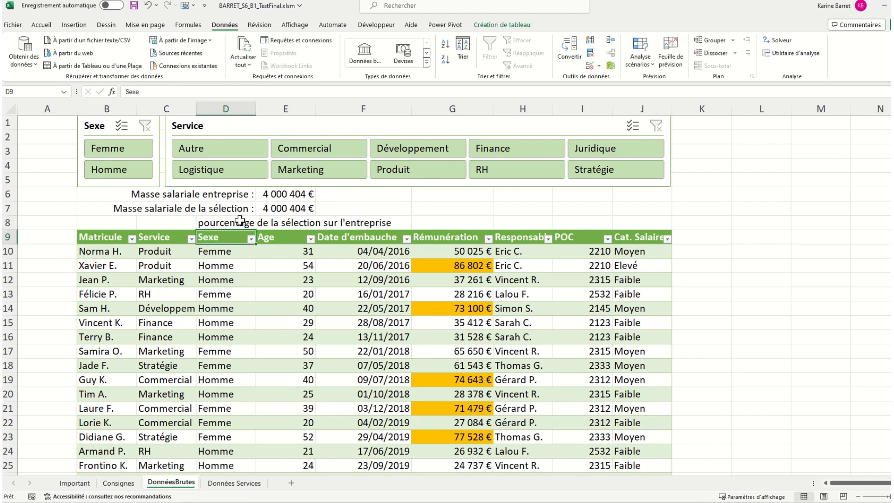
Step: Align the percentage label in cell D8 to the right
left_click(240, 221)
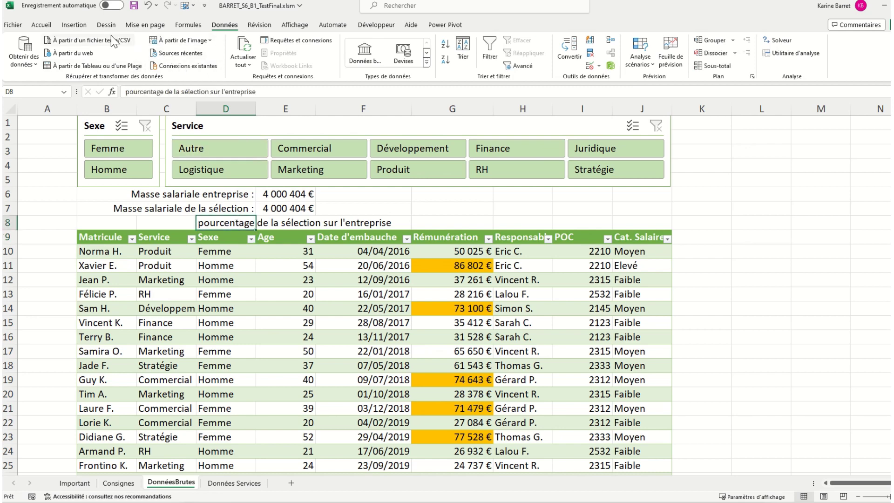
left_click(43, 28)
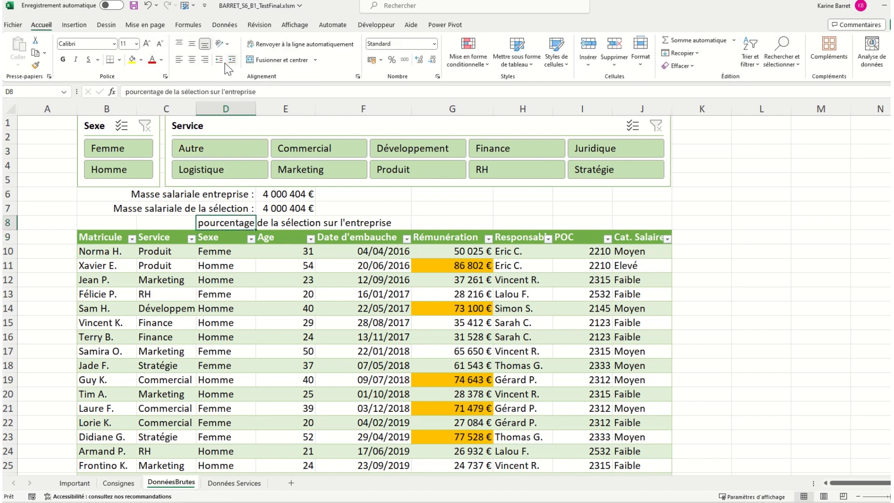
left_click(204, 59)
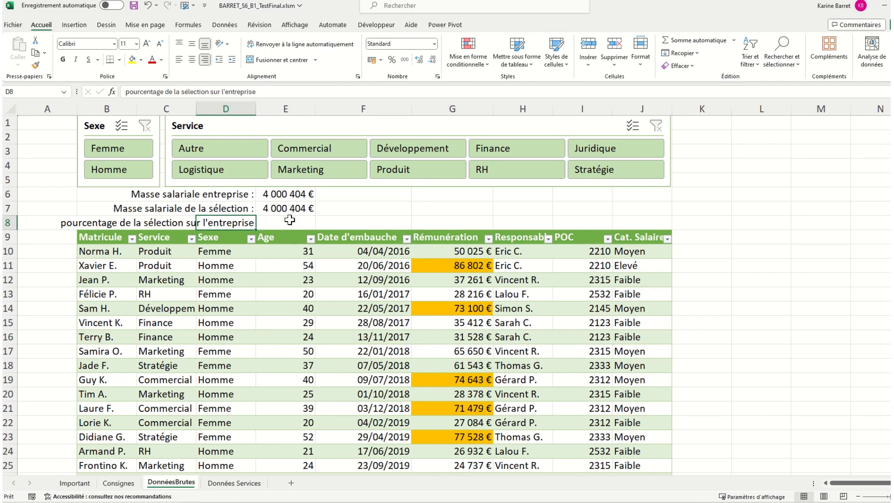
Step: Calculate the selection's share in cell E8 with the formula =E7/E6 and format the cell as a percentage
left_click(290, 220)
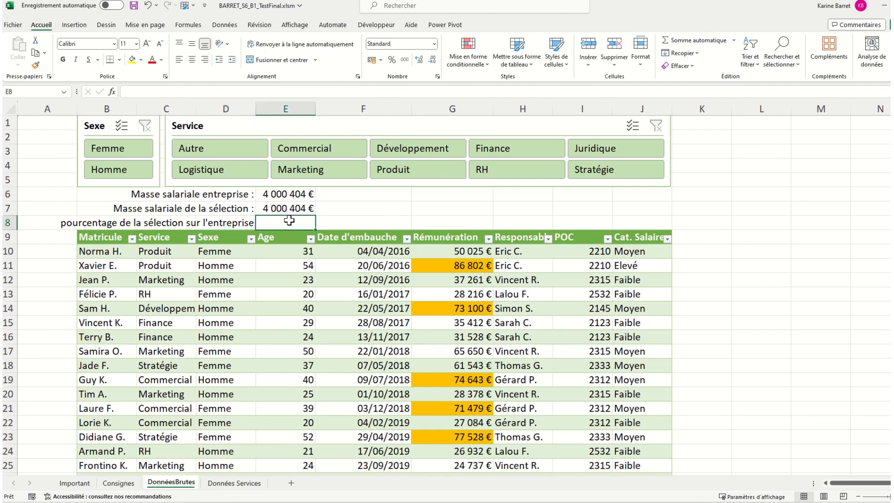
type("=")
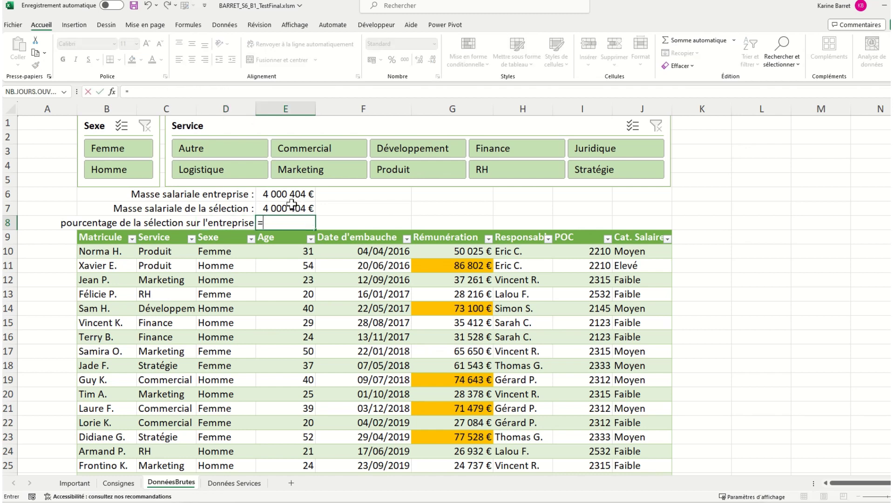
left_click(292, 208)
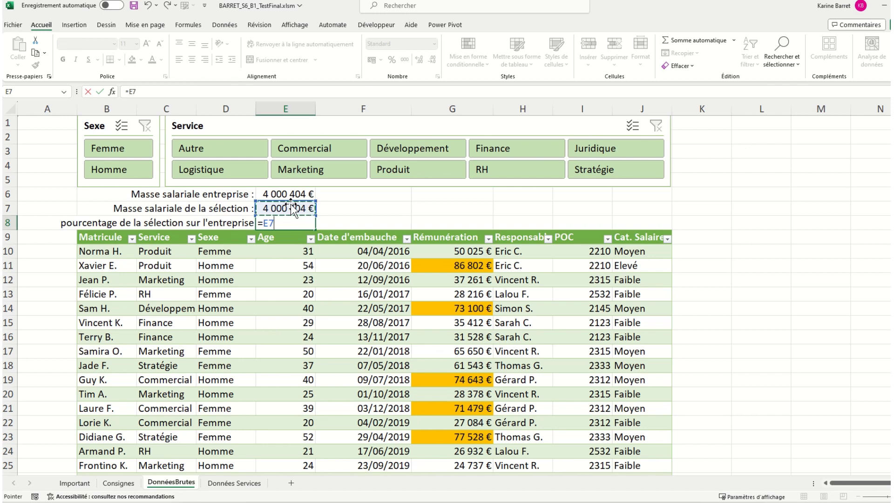
type("/")
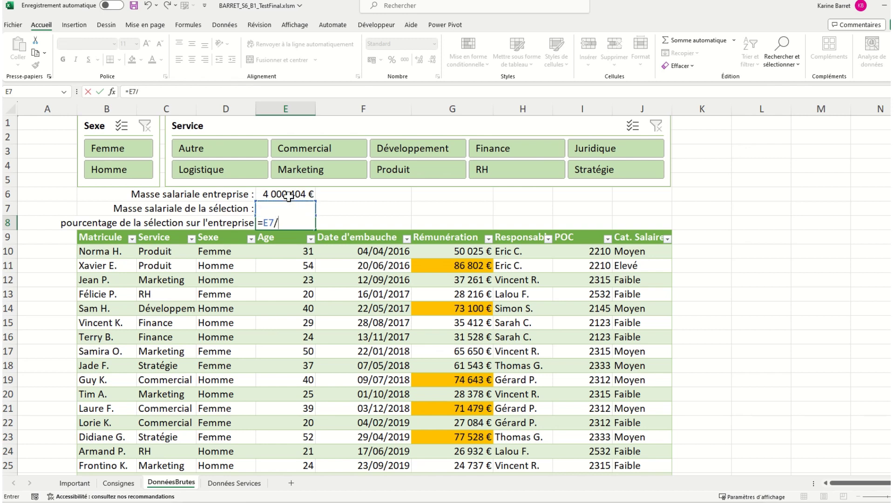
left_click(288, 196)
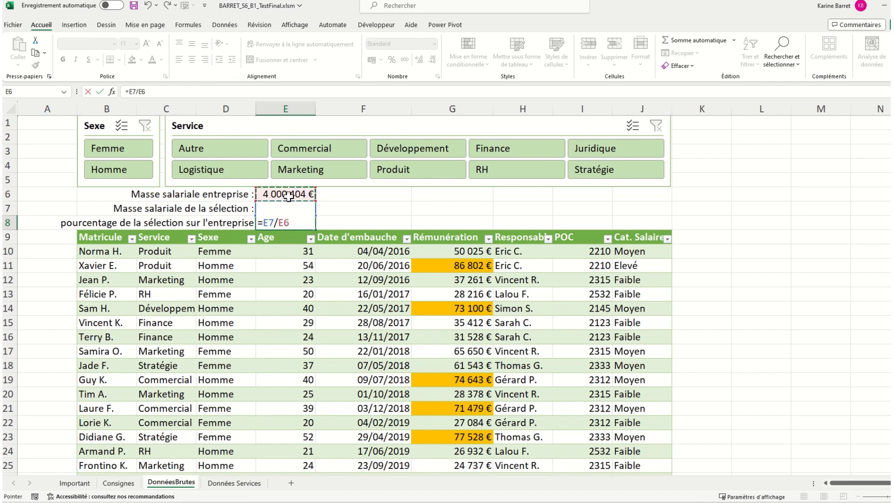
key("Return")
left_click(288, 221)
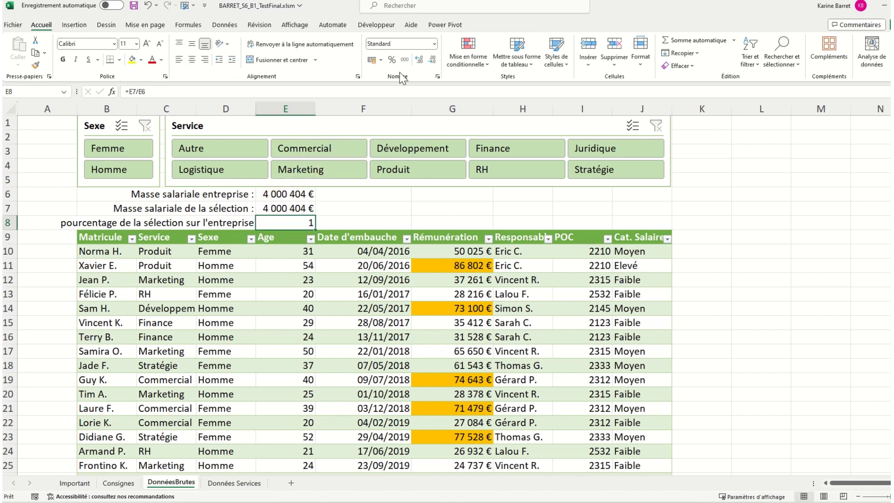
left_click(391, 60)
Step: Test the percentage with the slicers on Femme, then on Homme with Commercial, and show E8 with one decimal place
left_click(134, 155)
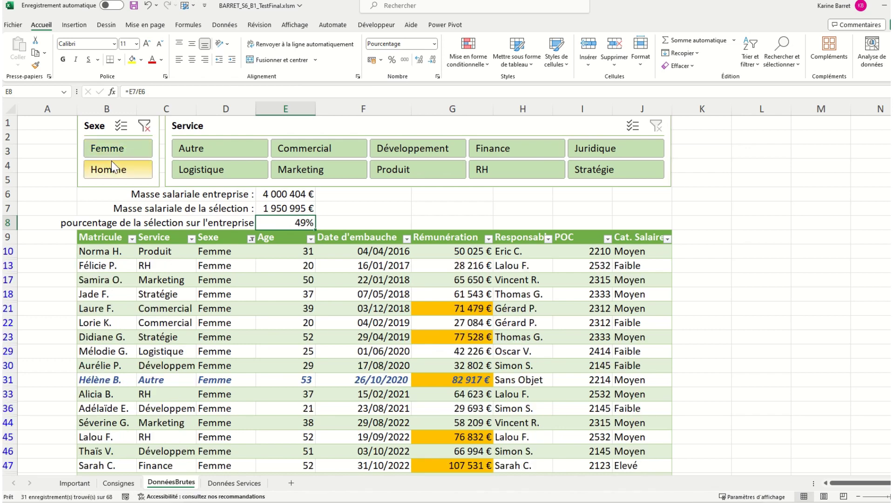
left_click(135, 173)
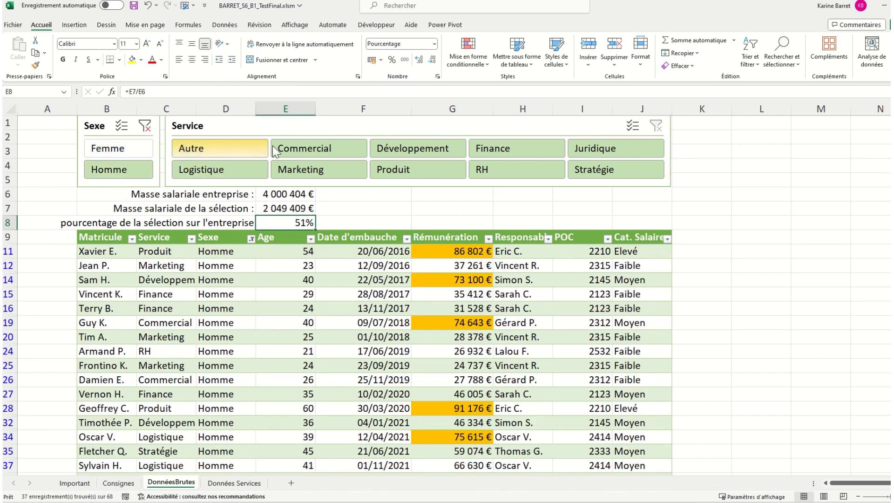
left_click(303, 150)
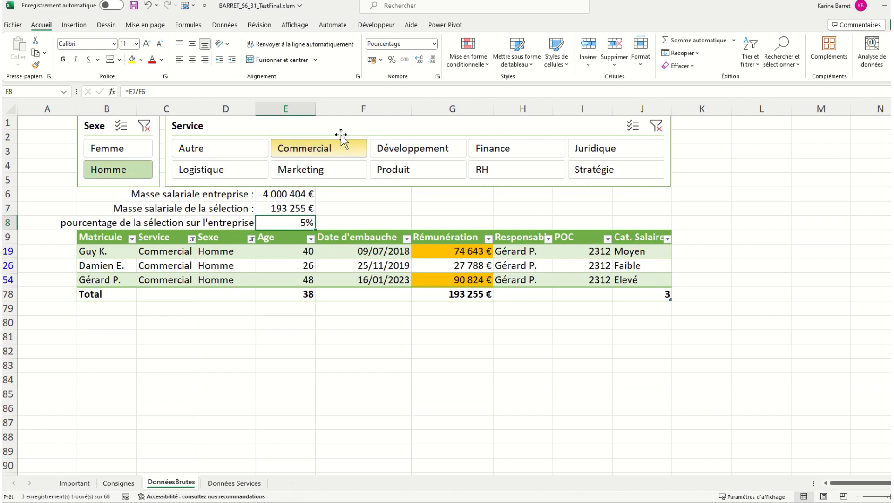
left_click(418, 59)
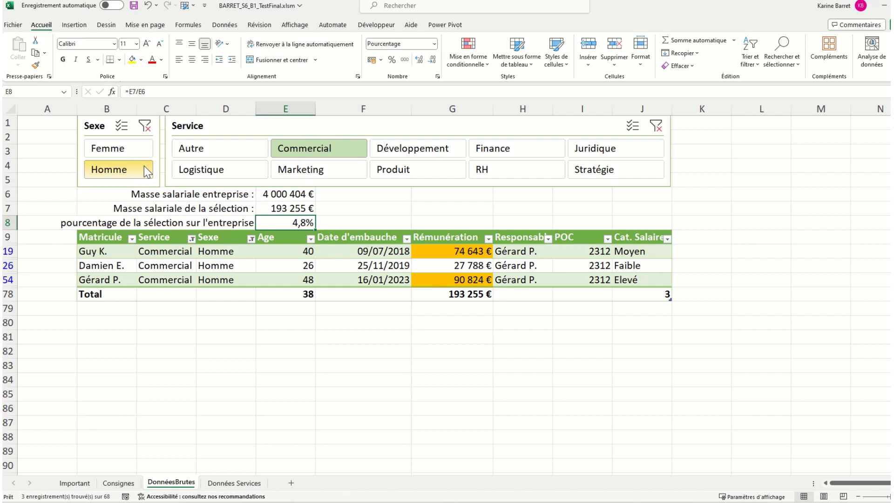
Step: Clear both slicers and test the percentage for Femme with Commercial, with RH, and with RH and Commercial combined
left_click(152, 124)
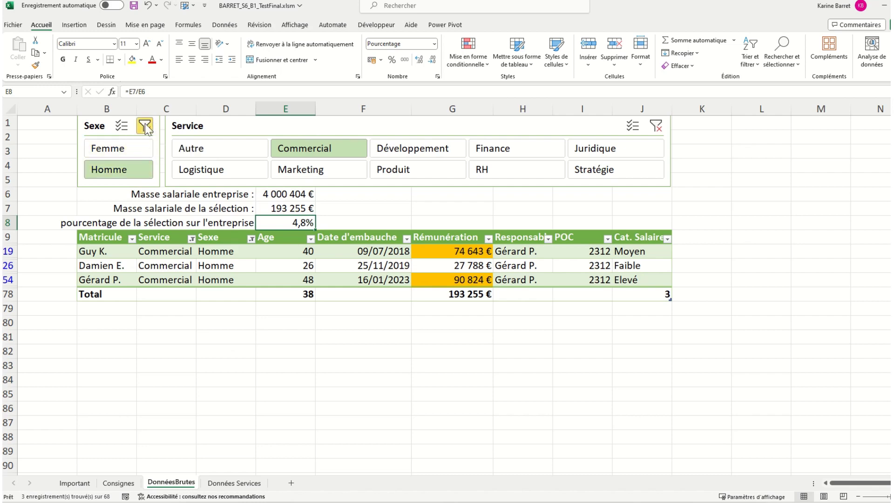
left_click(656, 127)
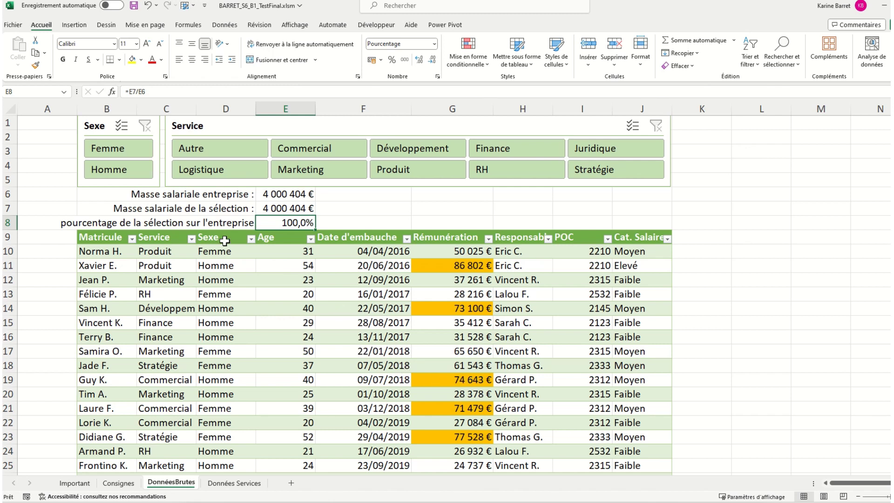
left_click(119, 147)
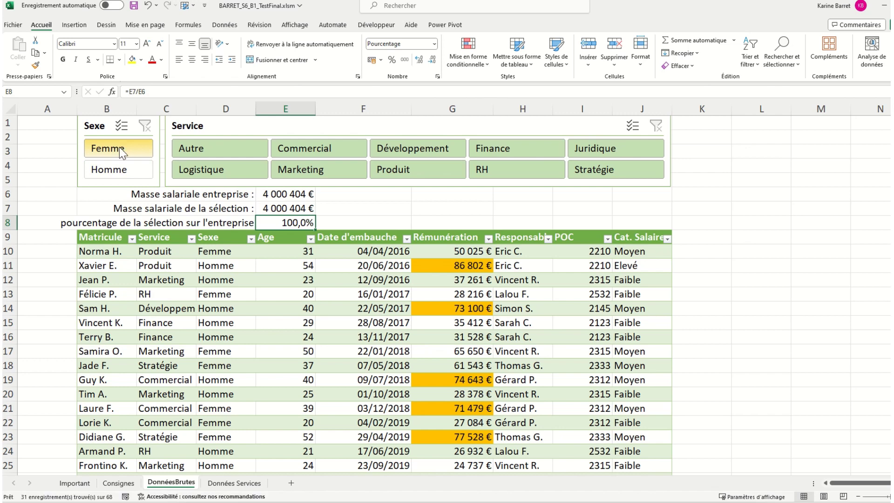
left_click(321, 149)
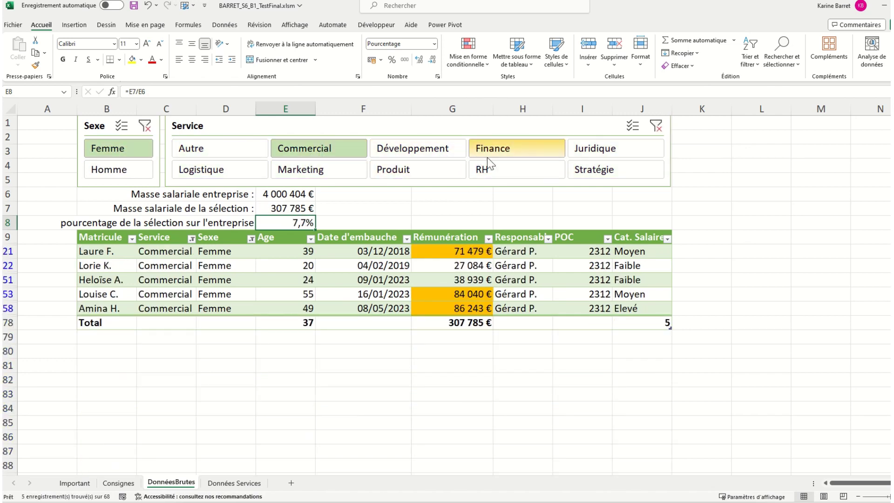
left_click(499, 168)
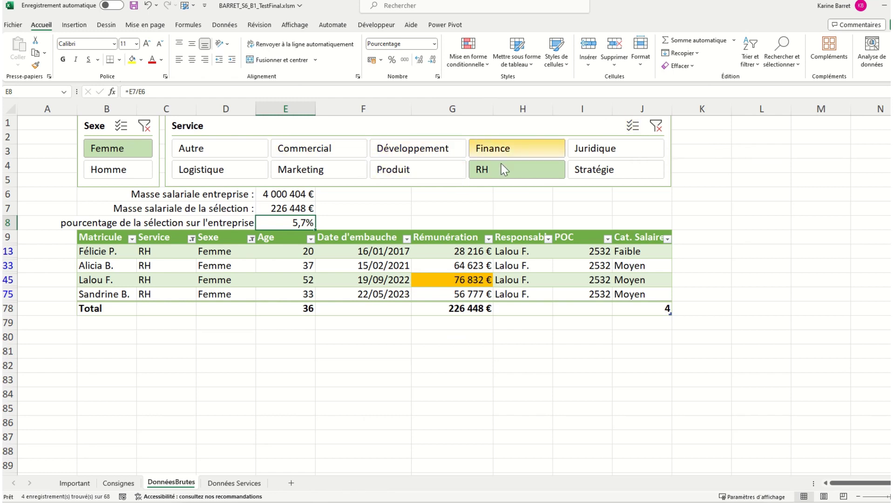
left_click(331, 150, "ctrl")
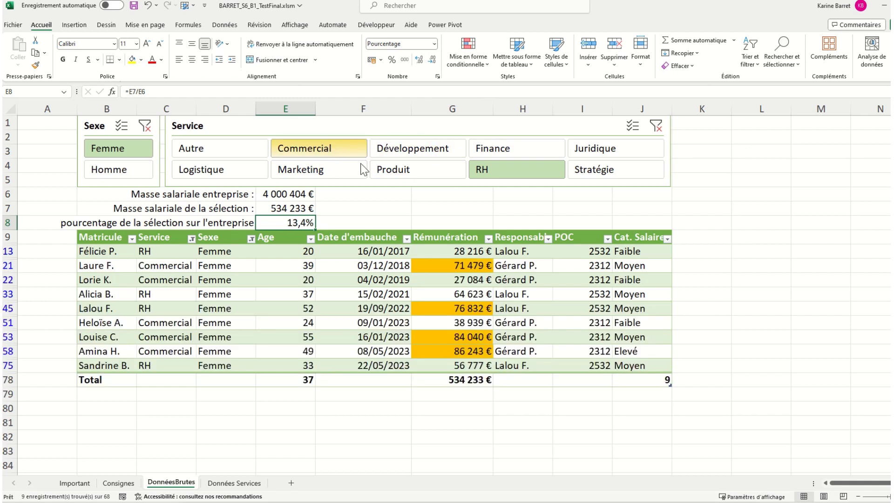